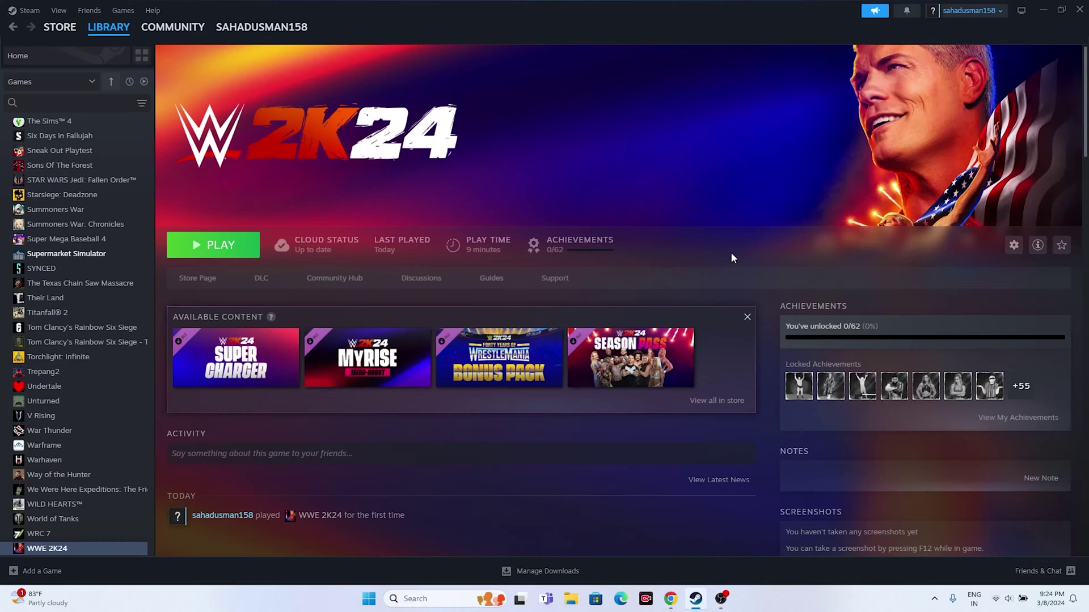
# - Raise the system volume to full and view the power options without restarting
pyautogui.press('XF86AudioRaiseVolume')
pyautogui.press('XF86AudioRaiseVolume')
pyautogui.click(366, 601)
pyautogui.click(685, 562)
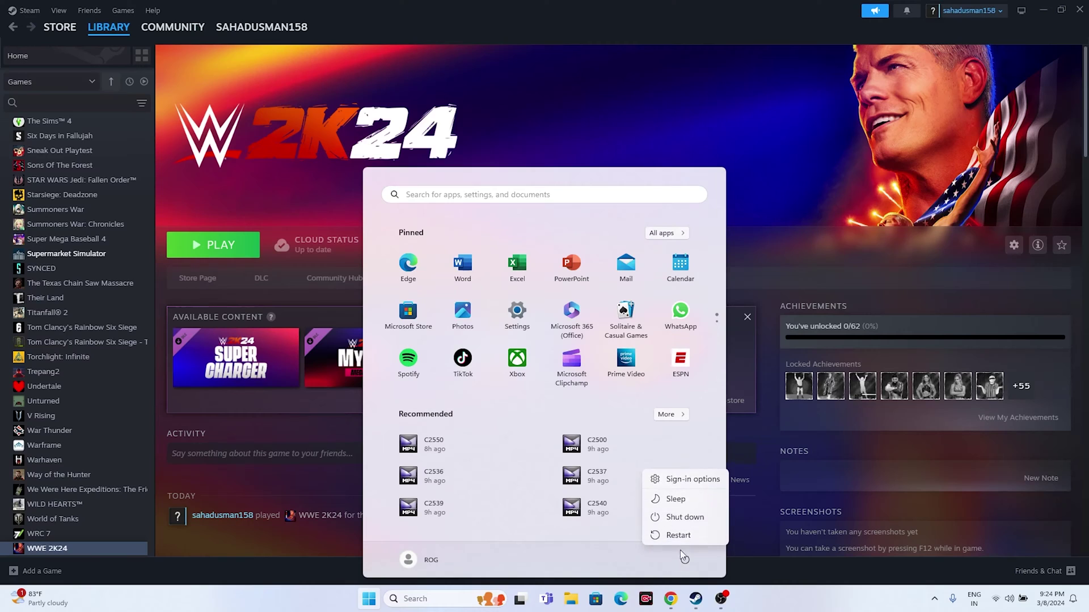
pyautogui.click(770, 607)
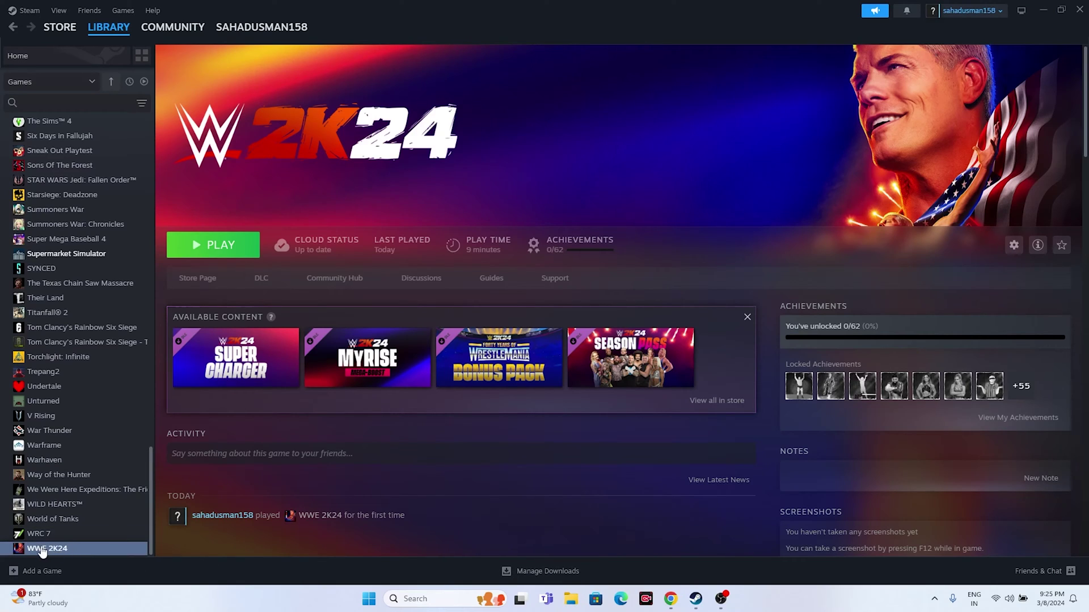
# - Open WWE 2K24's install folder from Properties > Installed Files > Browse
pyautogui.rightClick(76, 548)
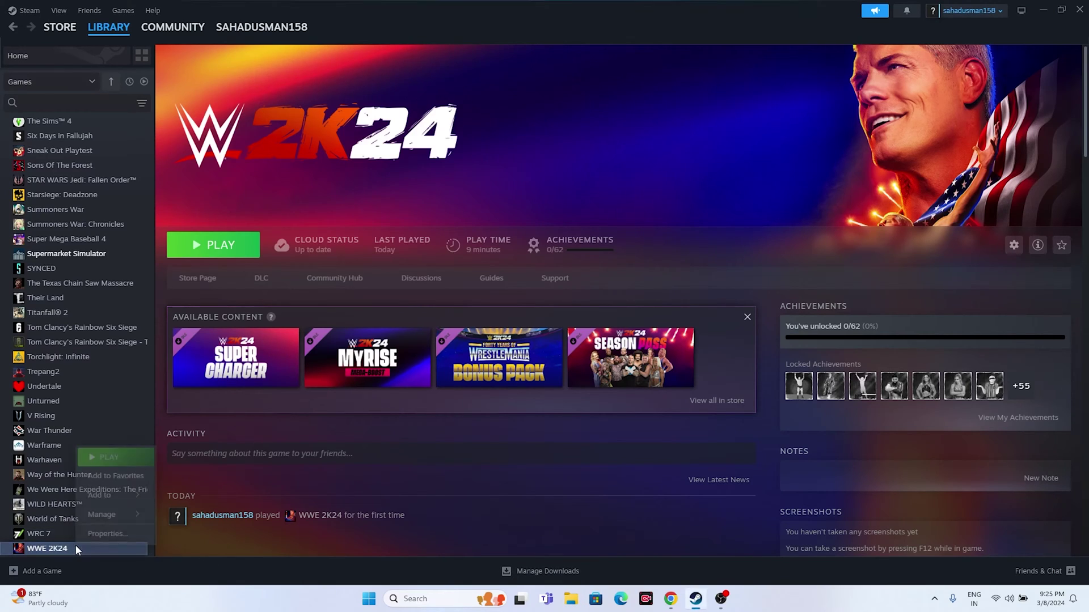
pyautogui.click(106, 537)
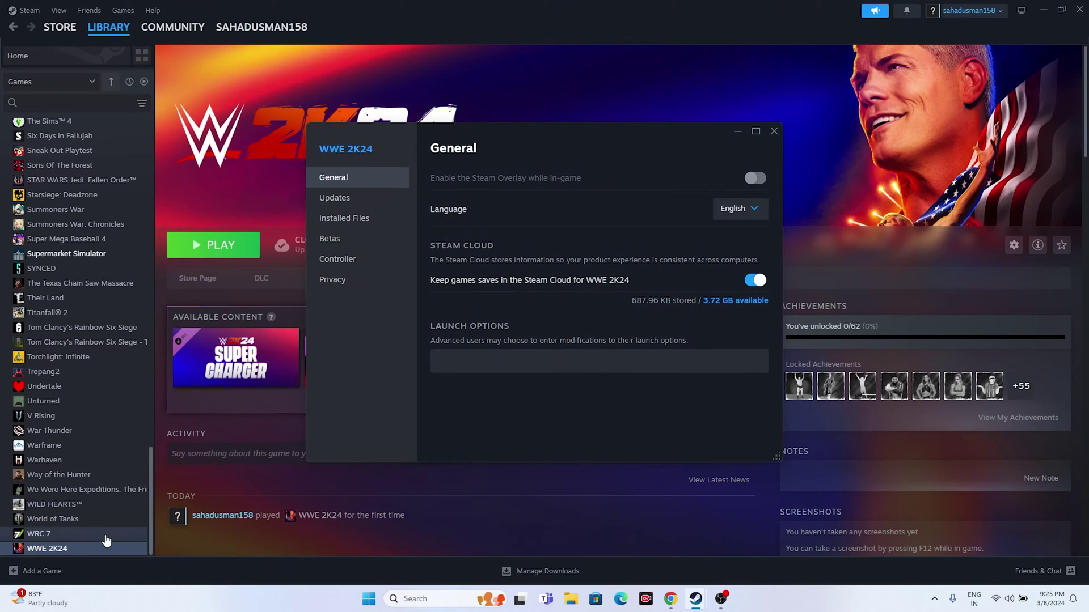
pyautogui.click(346, 219)
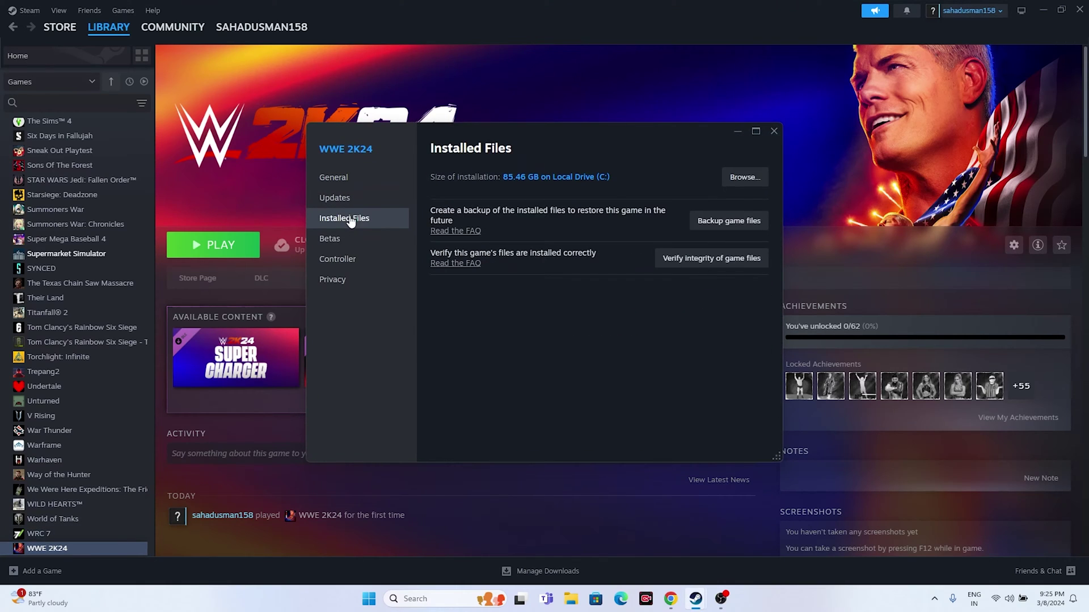
pyautogui.click(745, 178)
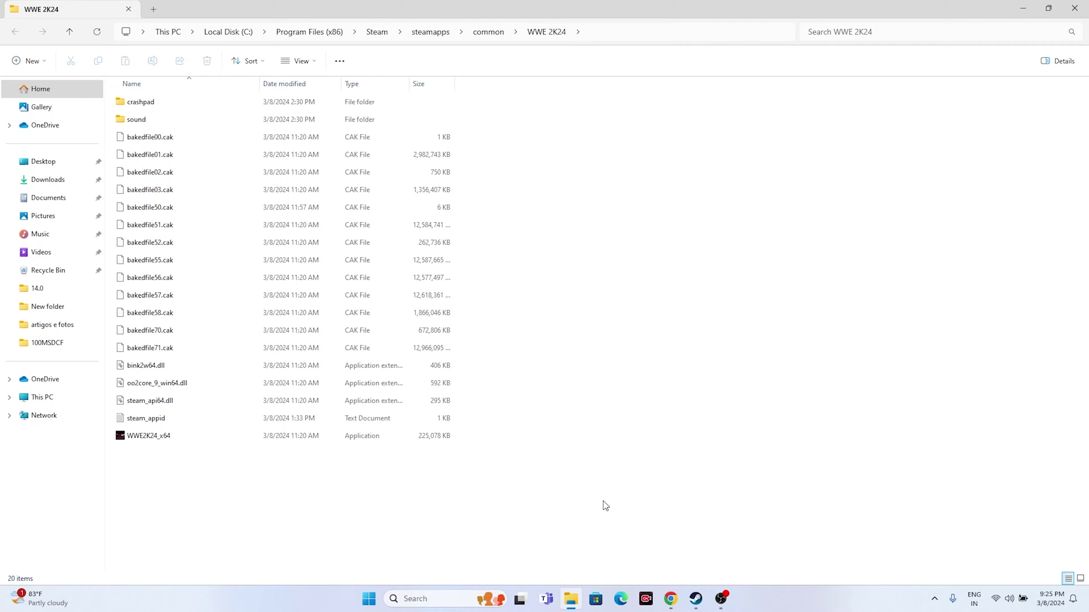
# - Close the install folder and Properties windows, minimize Steam, and dismiss the update notice
pyautogui.click(1074, 8)
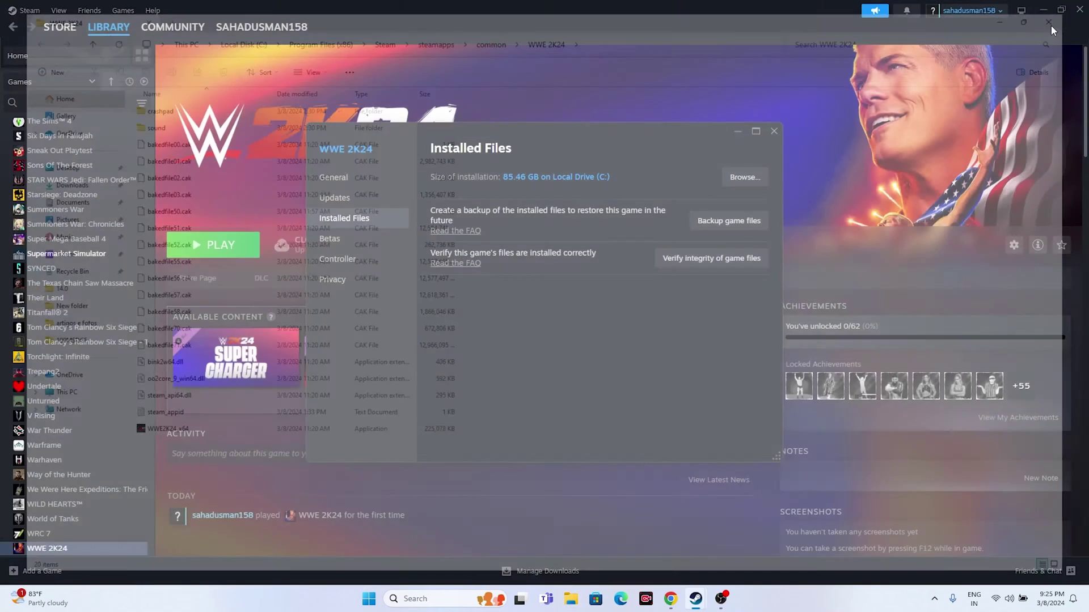
pyautogui.click(773, 132)
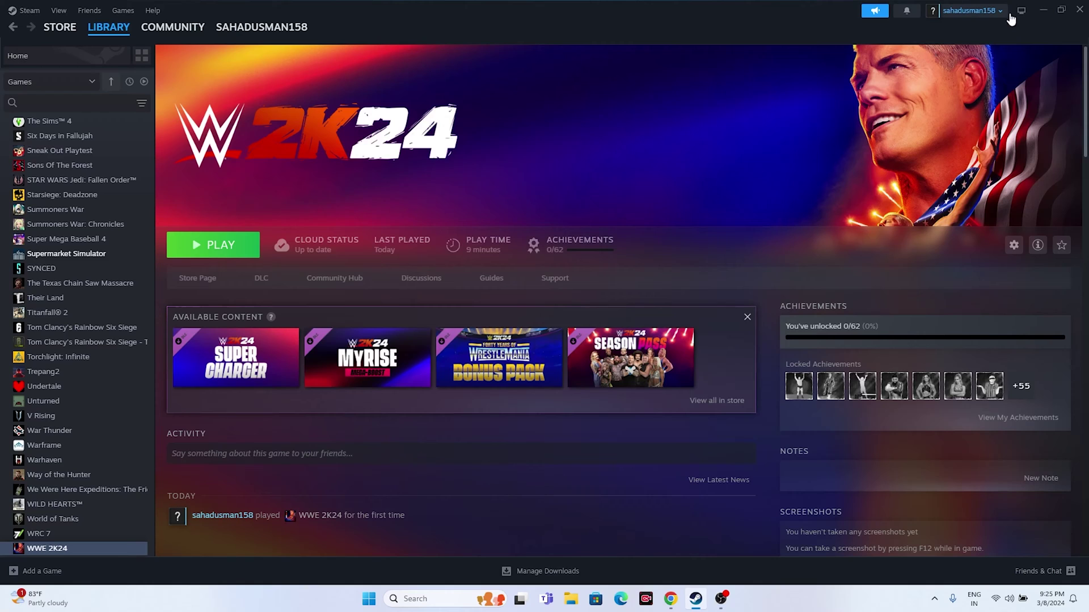
pyautogui.click(1043, 10)
pyautogui.click(703, 136)
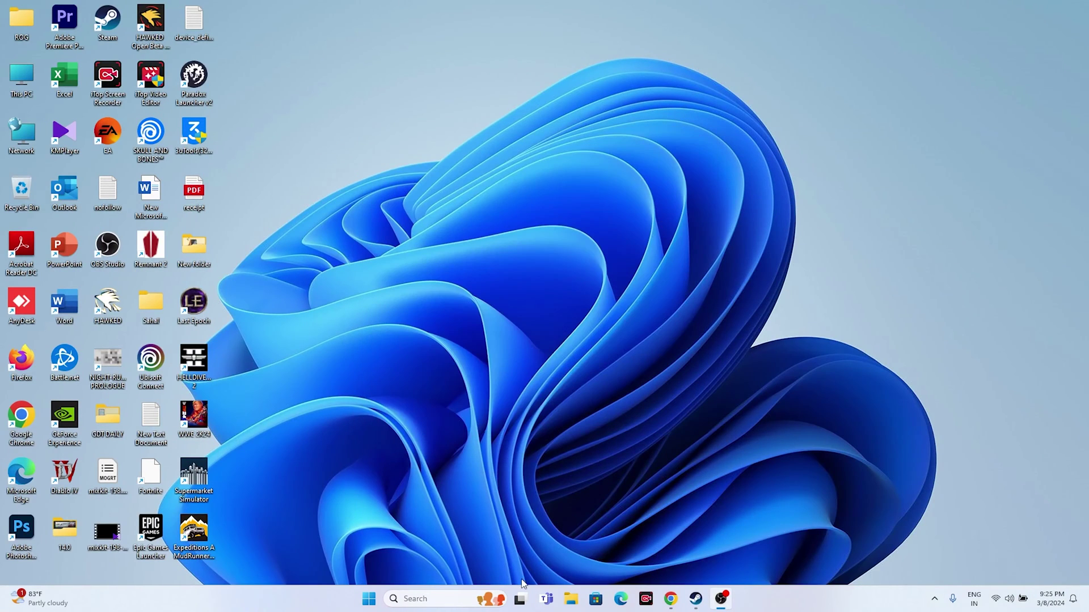
# - In File Explorer, go to C:\Program Files (x86)\Steam\steamapps\common
pyautogui.click(570, 600)
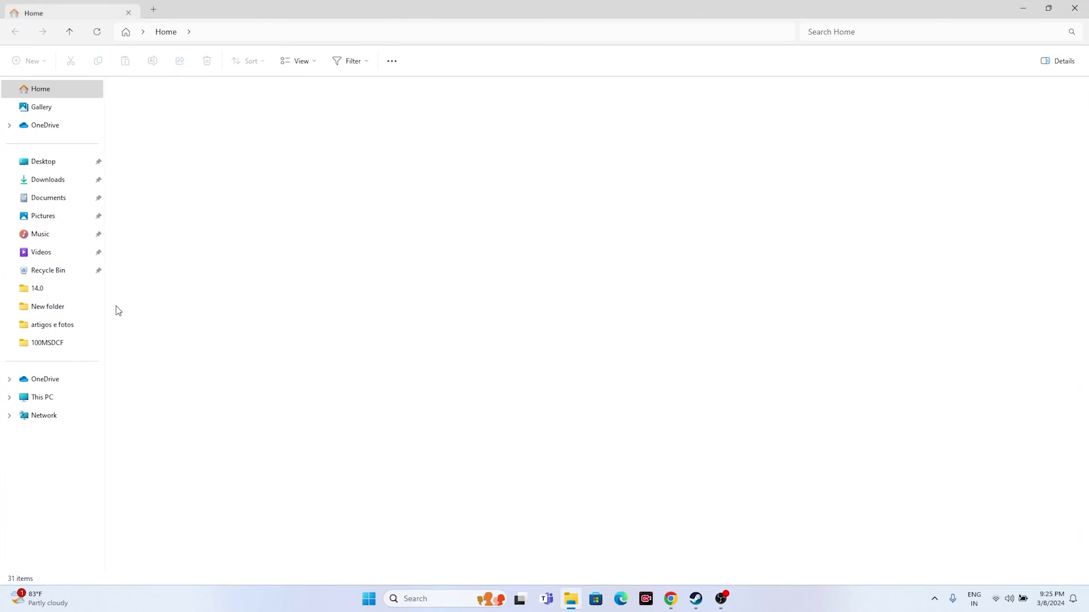
pyautogui.click(56, 397)
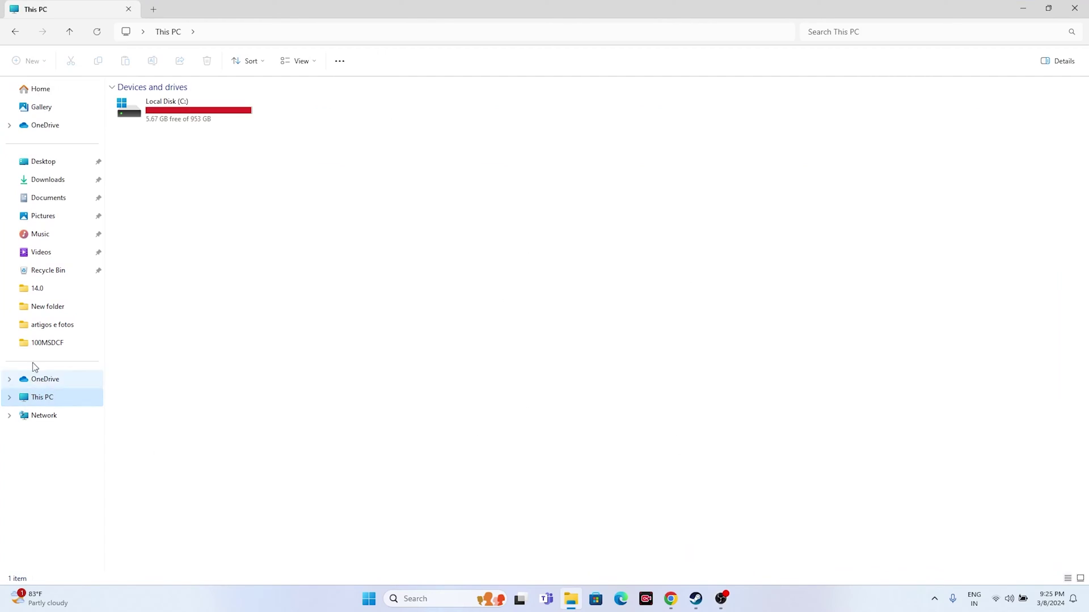
pyautogui.doubleClick(162, 116)
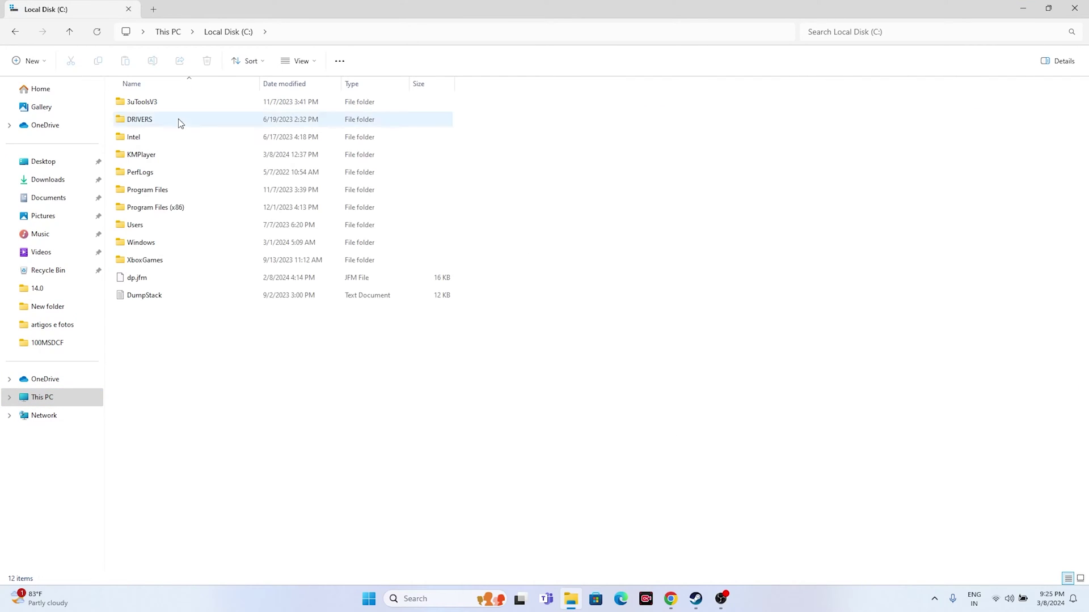
pyautogui.doubleClick(150, 208)
pyautogui.doubleClick(146, 489)
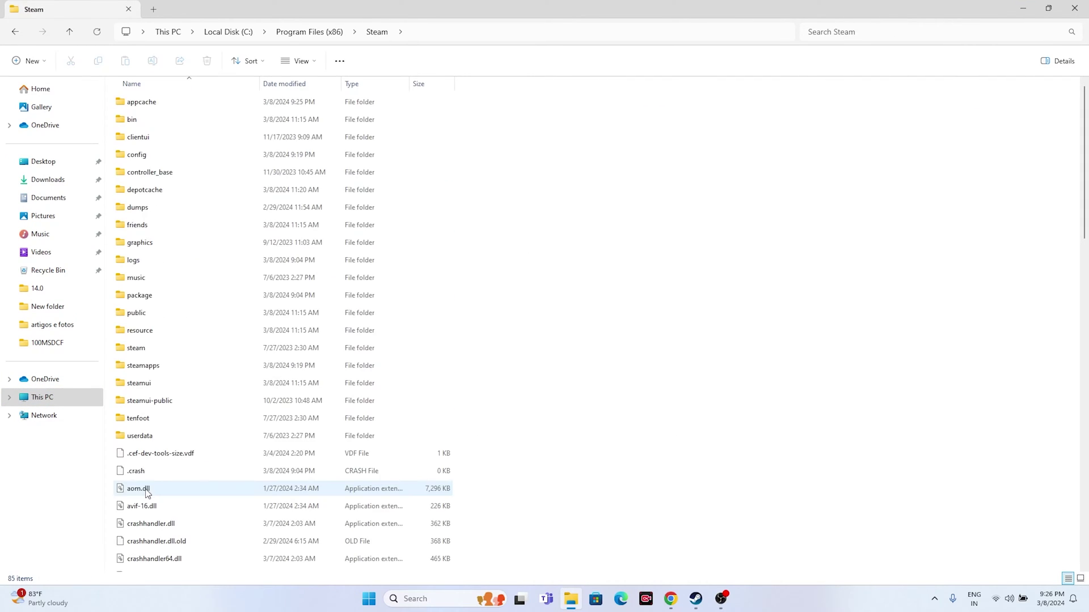
pyautogui.click(148, 366)
pyautogui.doubleClick(149, 366)
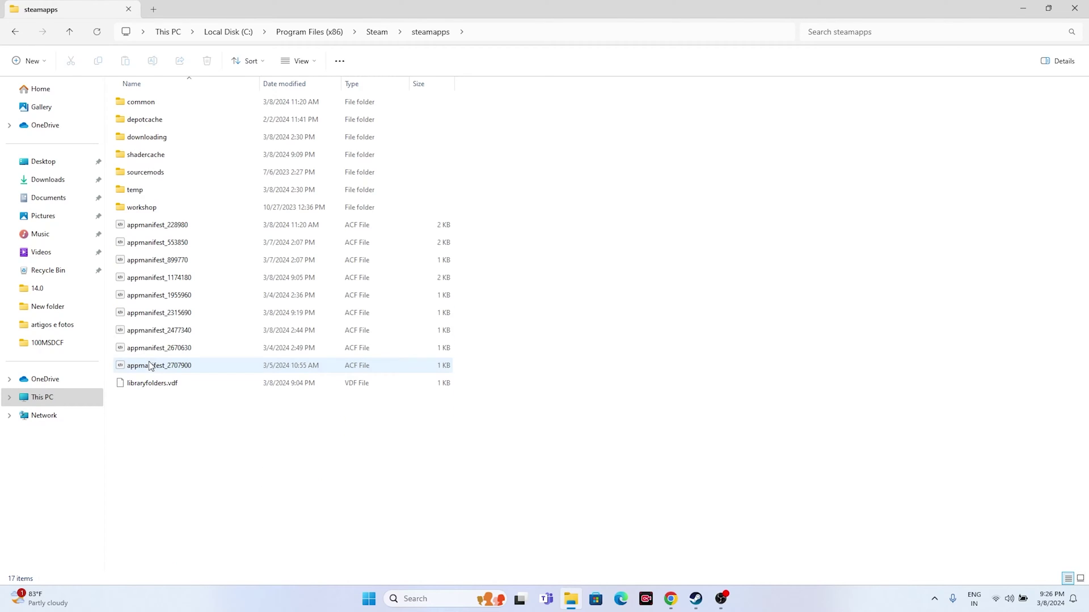
pyautogui.click(143, 103)
pyautogui.doubleClick(143, 103)
# - Open the WWE 2K24 folder and select the WWE2K24_x64 executable
pyautogui.scroll(-7, 190, 319)
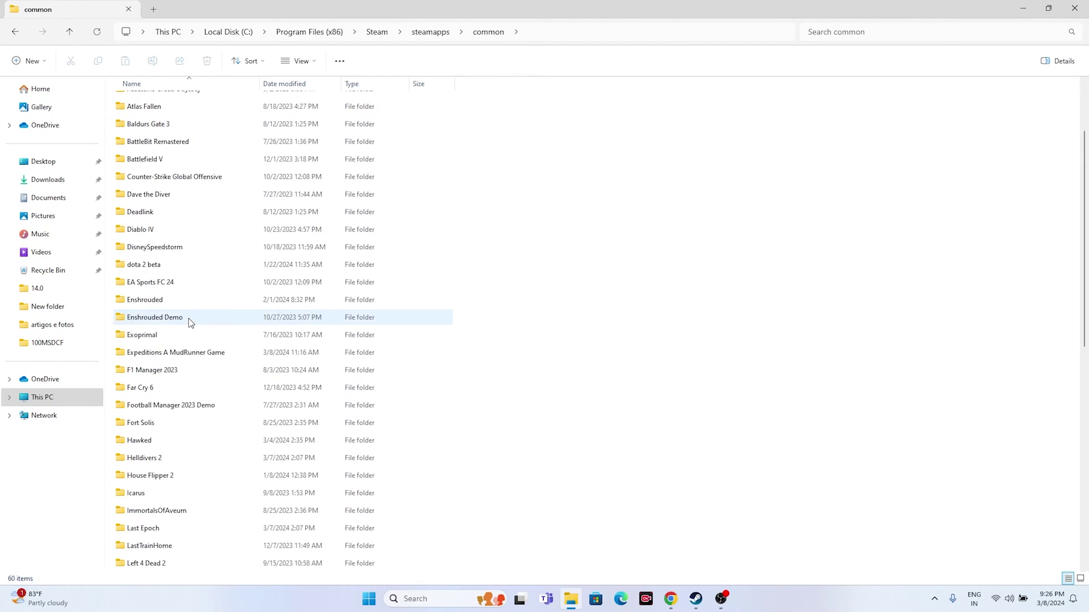
pyautogui.scroll(-4, 190, 323)
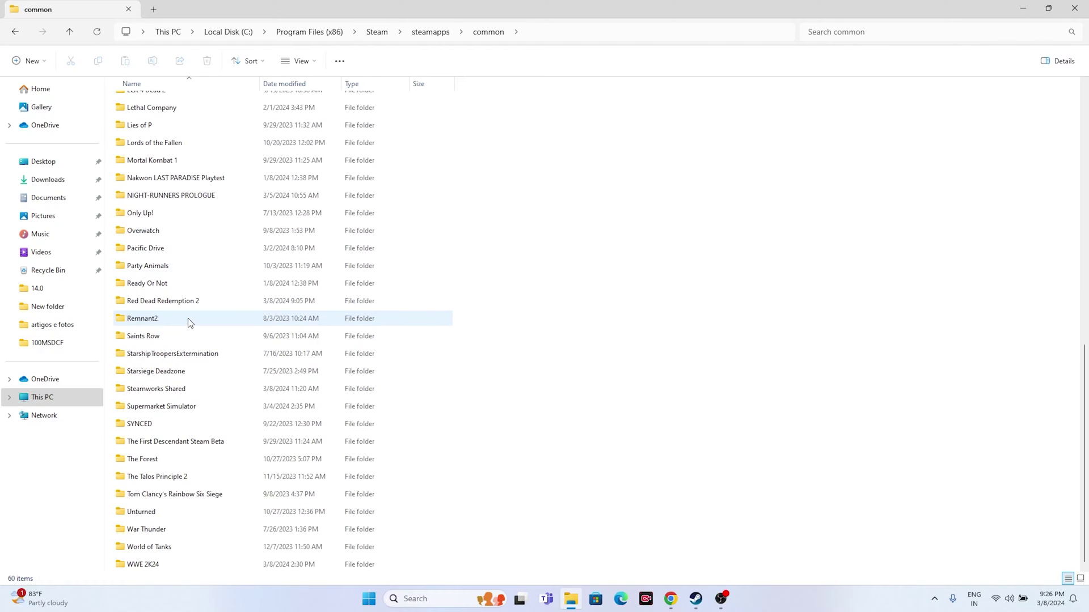
pyautogui.doubleClick(143, 565)
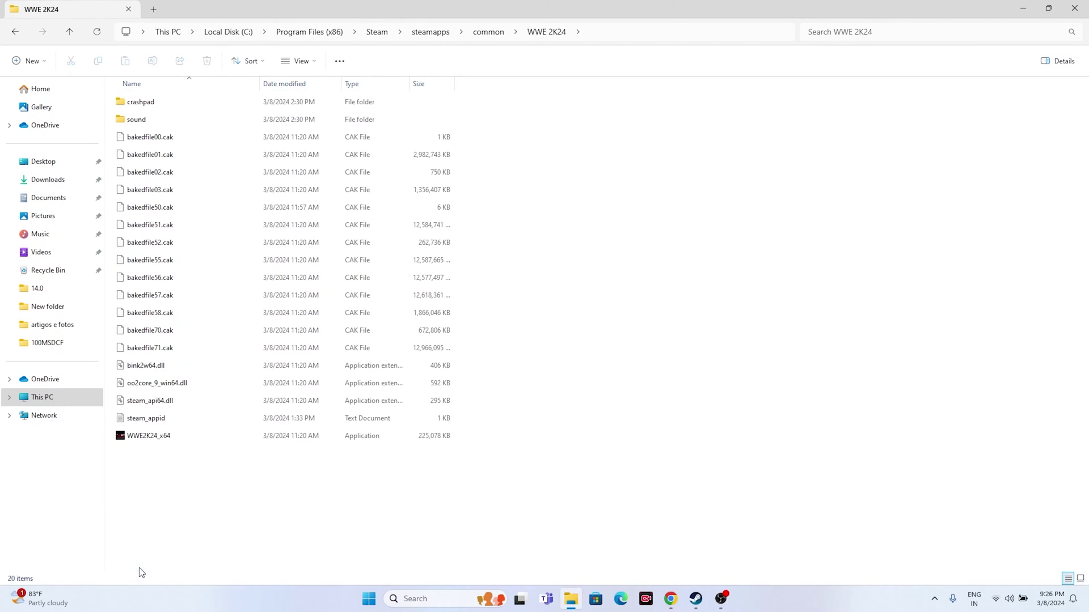
pyautogui.click(159, 435)
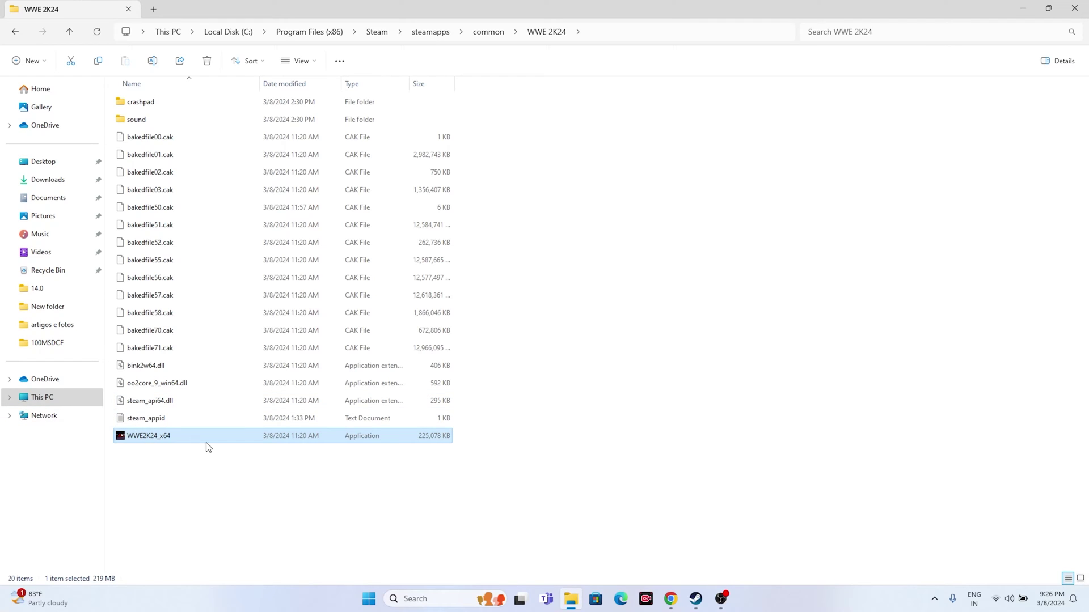
# - Set WWE2K24_x64's compatibility mode to Windows 8 and apply it
pyautogui.rightClick(236, 442)
pyautogui.click(284, 431)
pyautogui.click(286, 434)
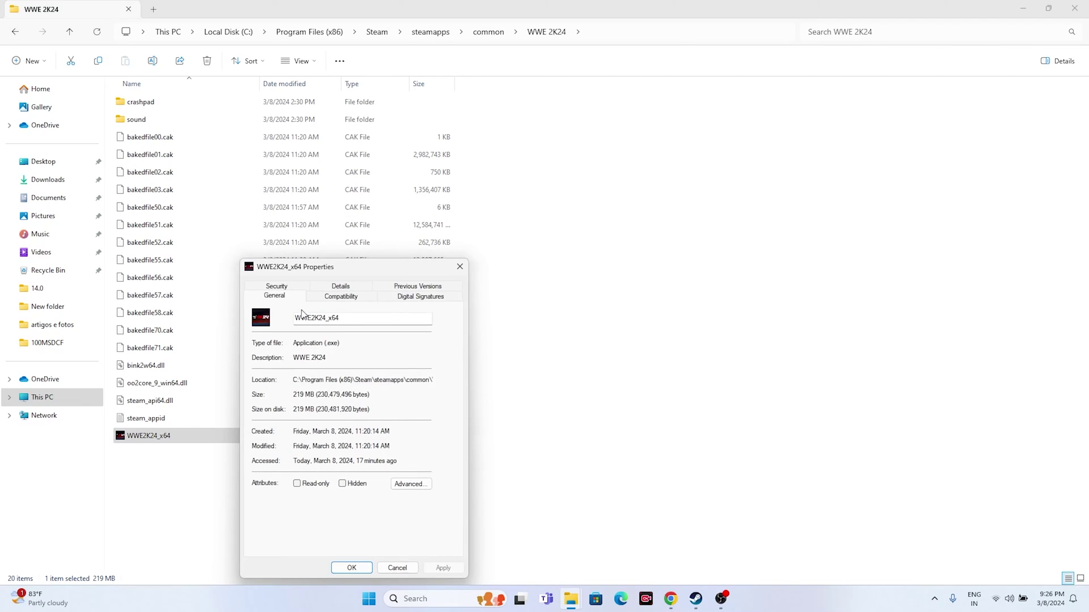
pyautogui.click(315, 297)
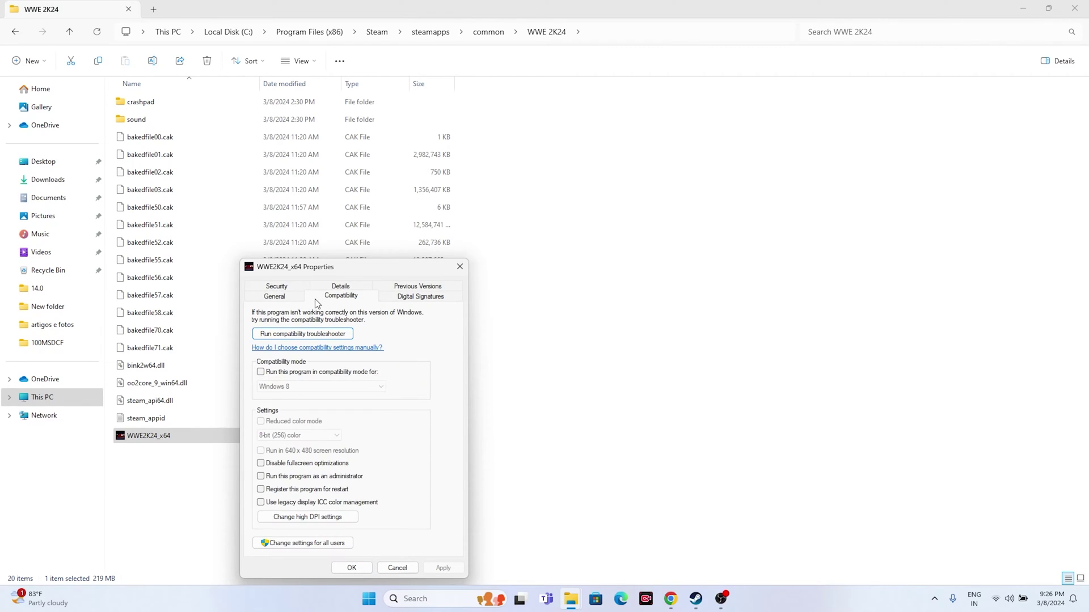
pyautogui.click(262, 373)
pyautogui.click(315, 388)
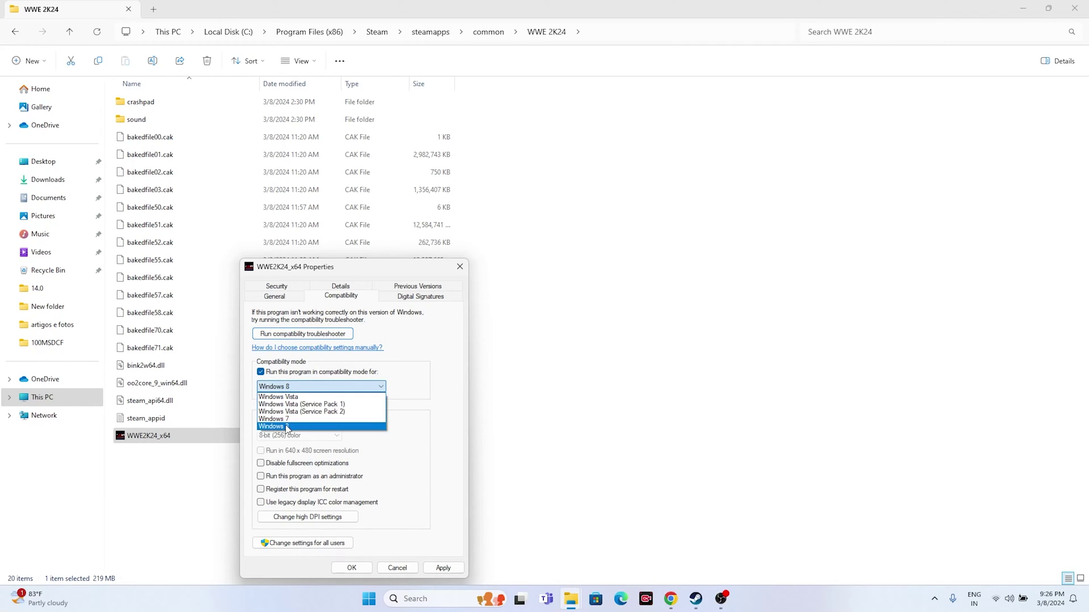
pyautogui.click(290, 427)
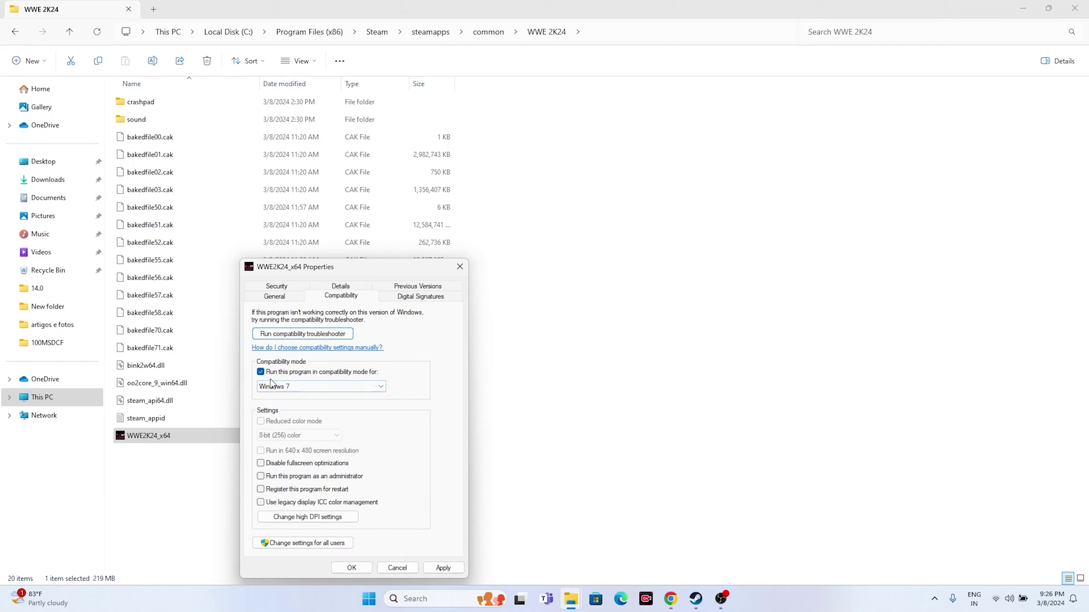
pyautogui.click(445, 570)
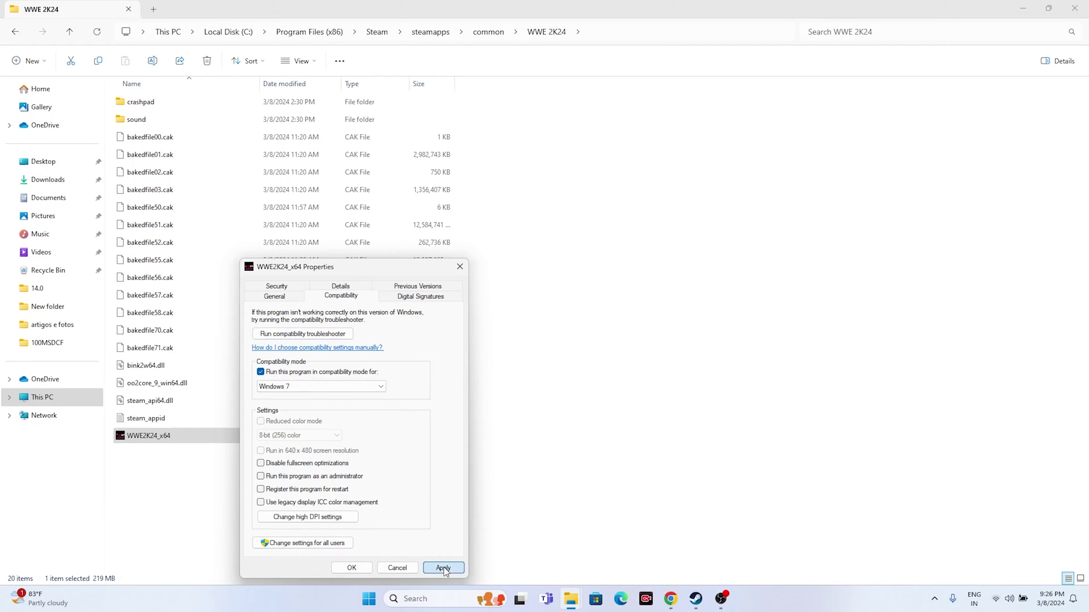
pyautogui.click(318, 387)
pyautogui.click(294, 431)
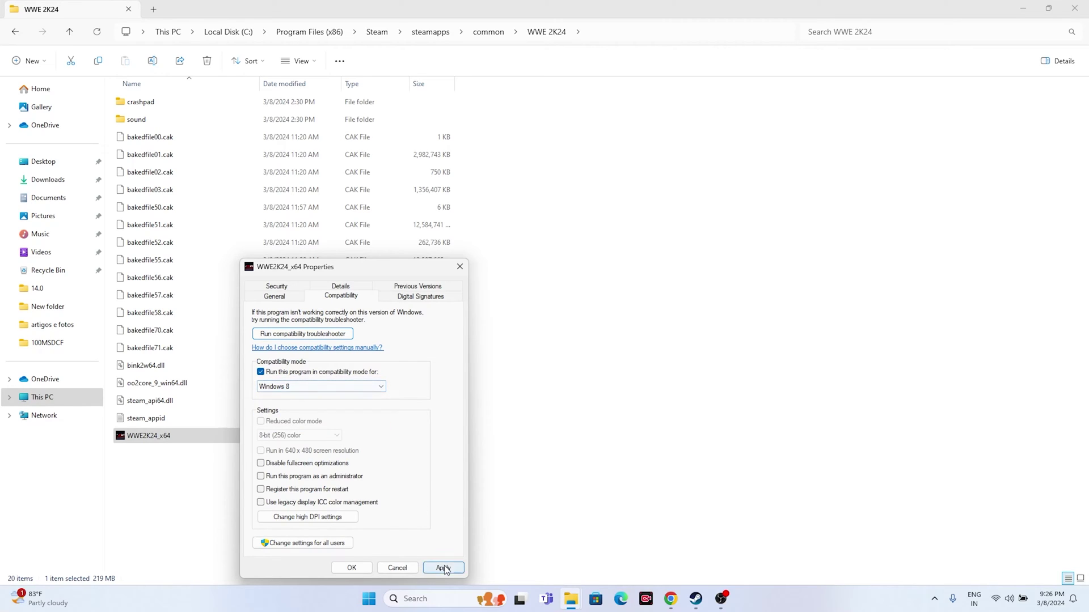
pyautogui.click(442, 567)
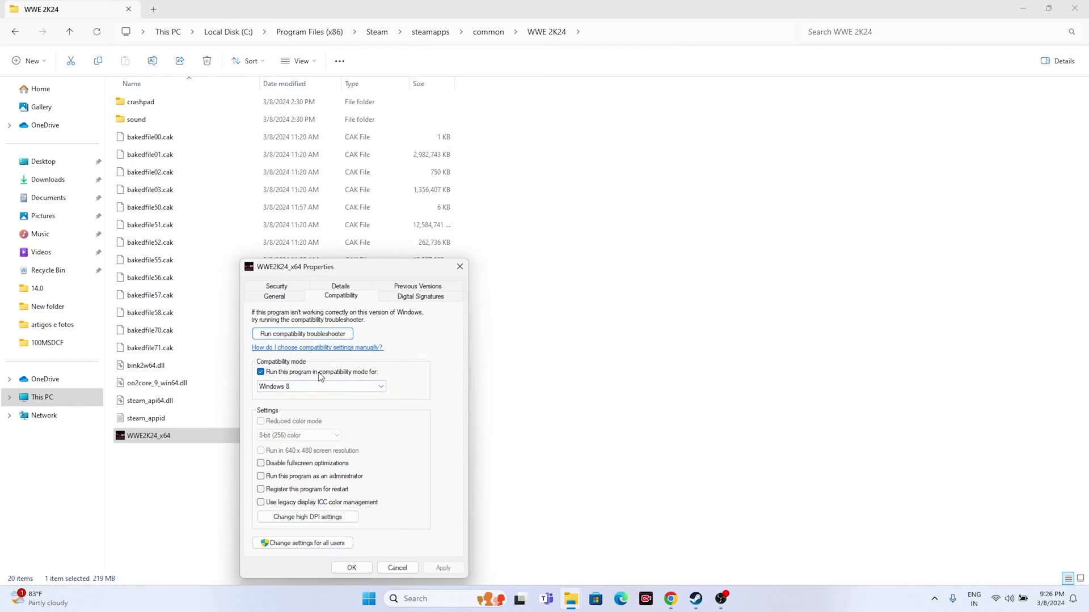
# - Enable Run as administrator, apply and confirm, then close File Explorer
pyautogui.click(261, 477)
pyautogui.click(443, 568)
pyautogui.click(352, 568)
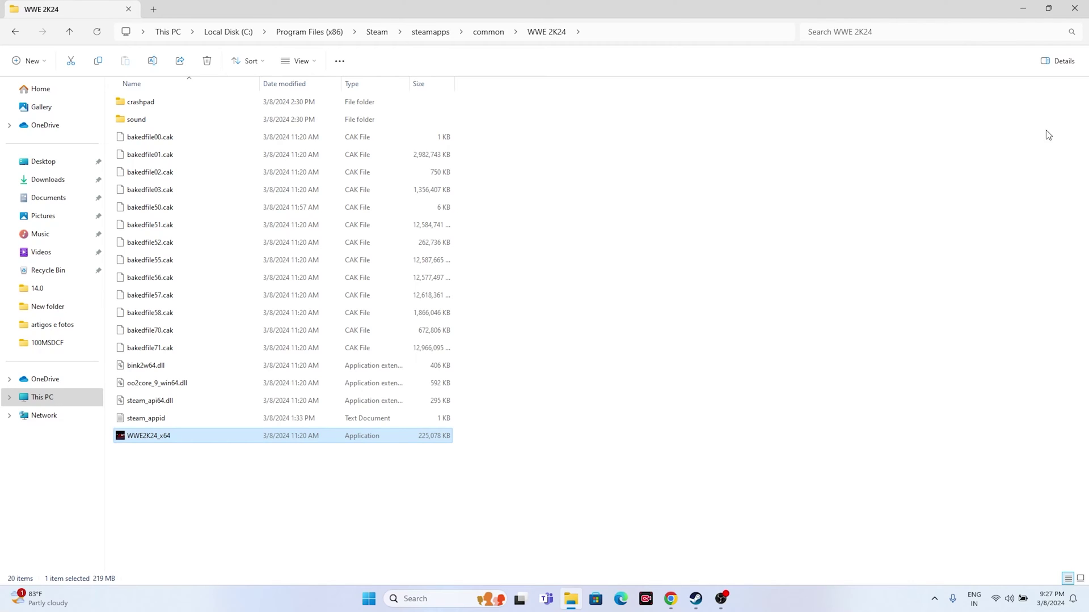
pyautogui.click(1074, 9)
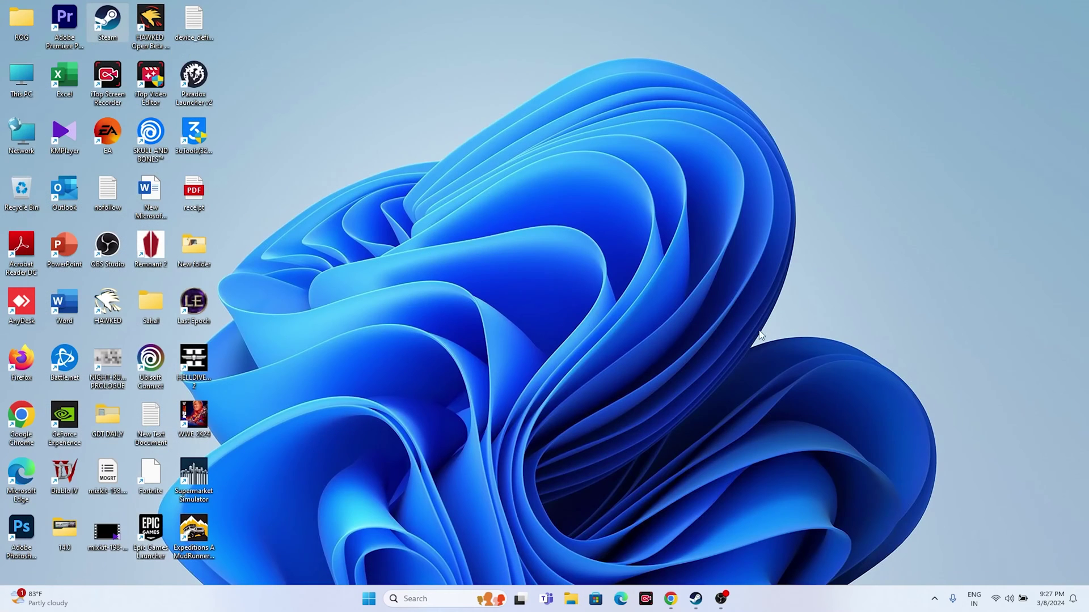
pyautogui.click(696, 599)
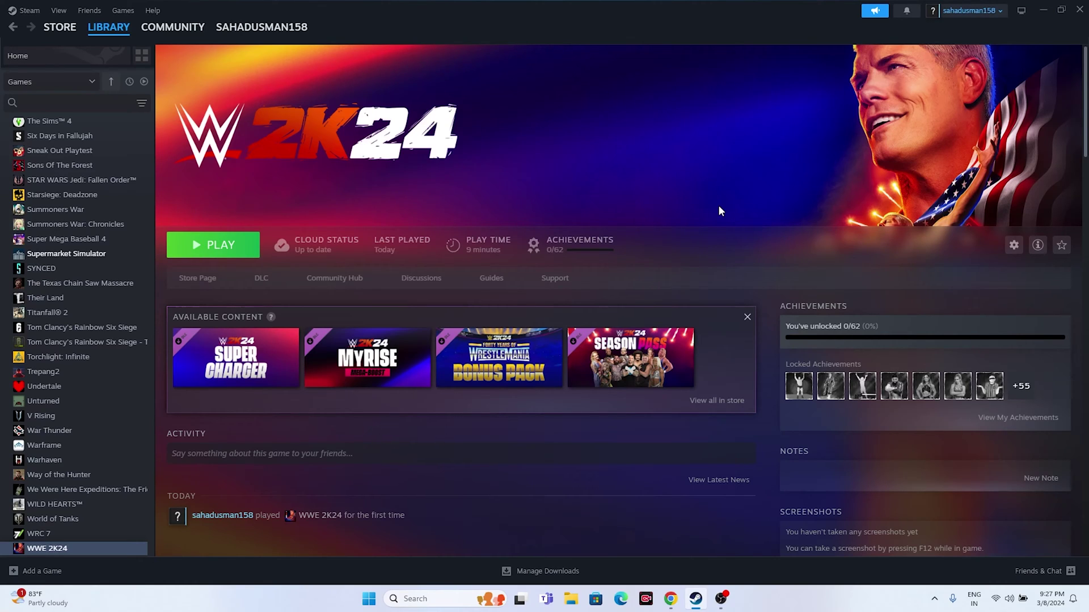
pyautogui.click(1046, 15)
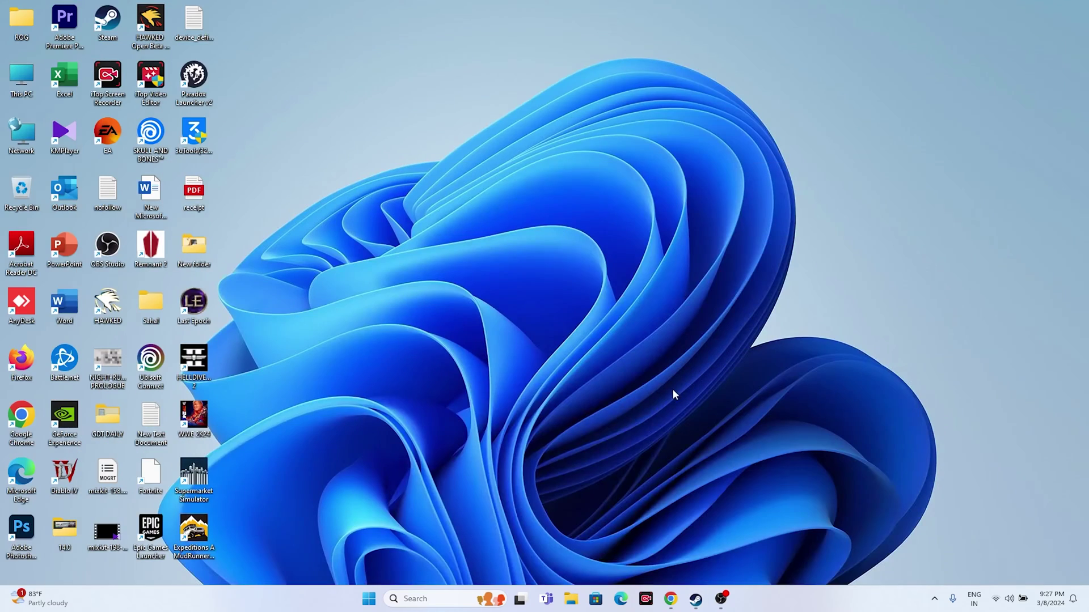
# - Open Windows Settings and check Windows Update for pending updates
pyautogui.click(417, 599)
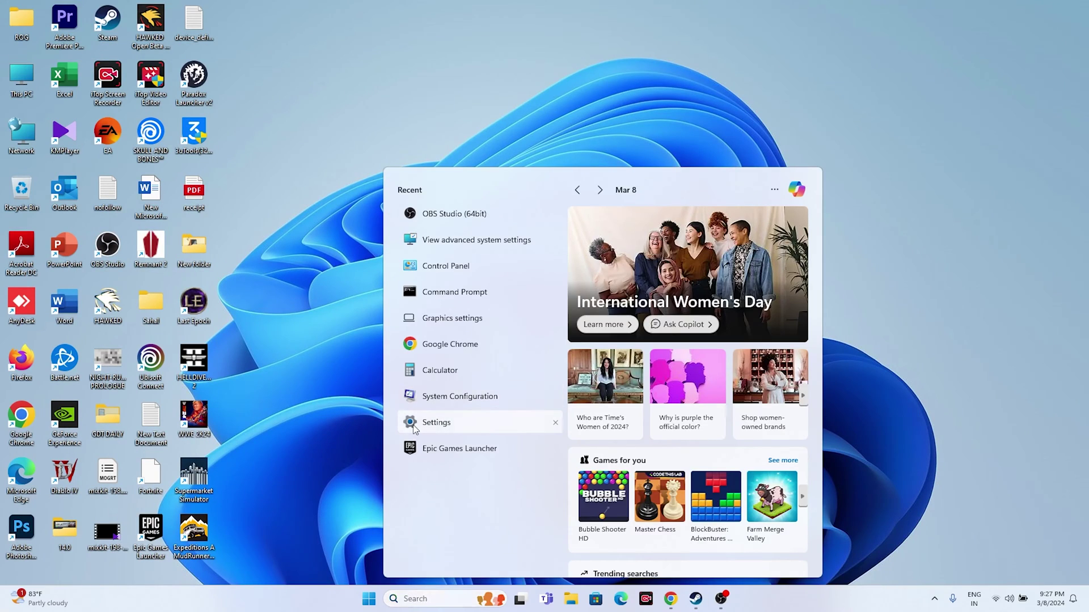
pyautogui.click(431, 423)
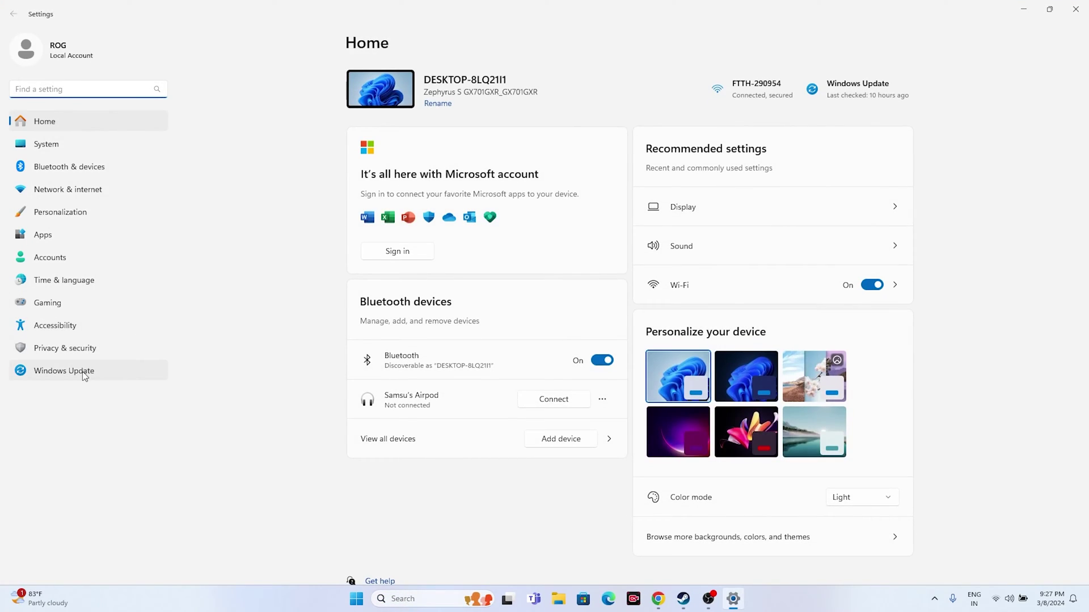
pyautogui.click(83, 371)
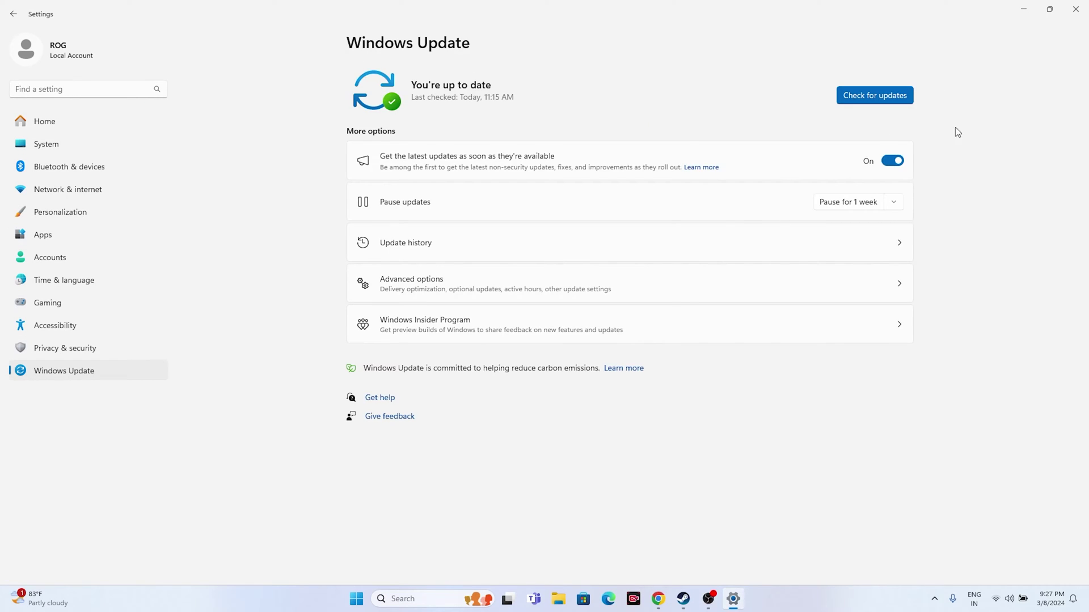
# - Review Time & language > Date & time, where automatic time and time zone are on
pyautogui.click(14, 14)
pyautogui.click(67, 286)
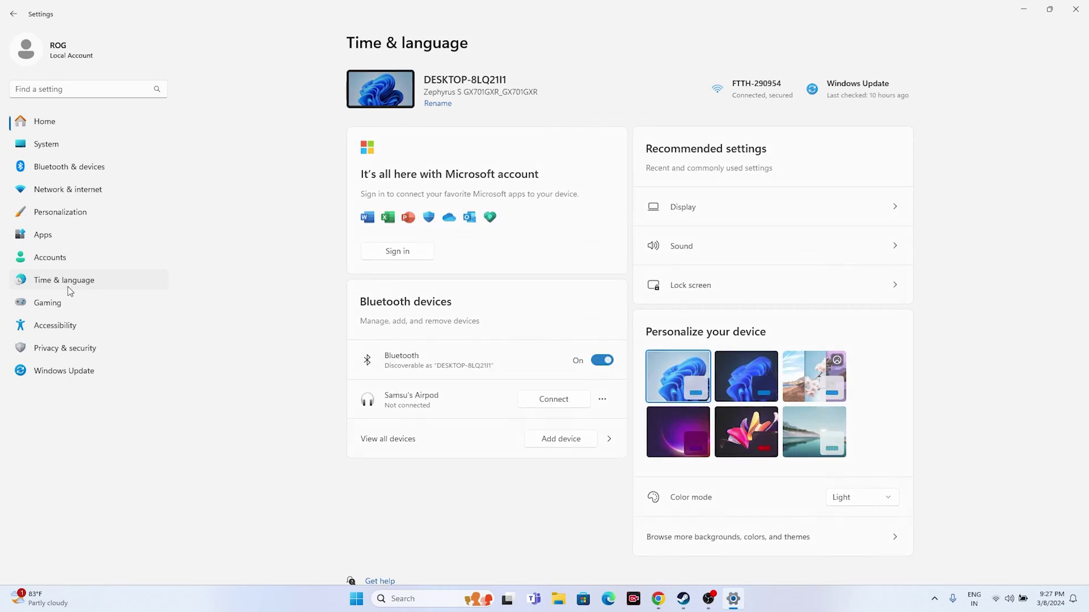
pyautogui.click(392, 145)
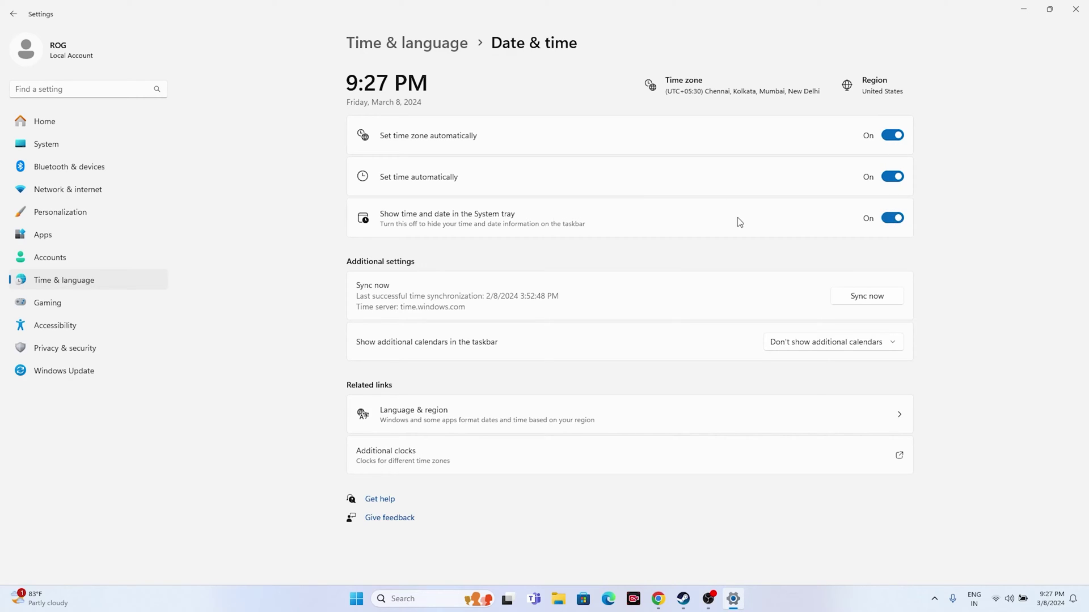
pyautogui.click(12, 14)
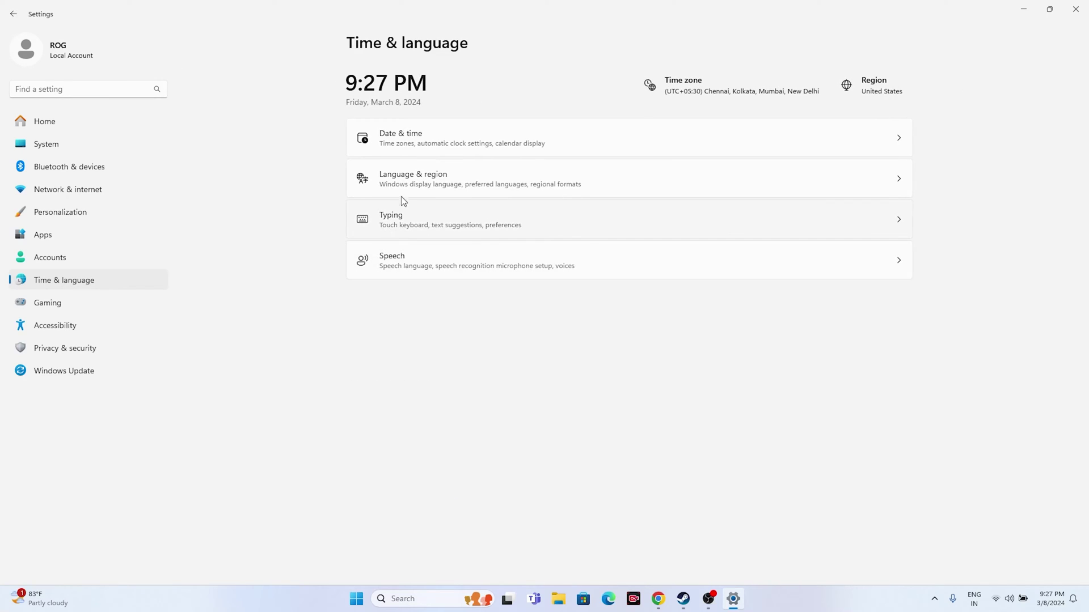
# - Check Language & region's Country or region is United States, close Settings, and restore Steam
pyautogui.click(423, 183)
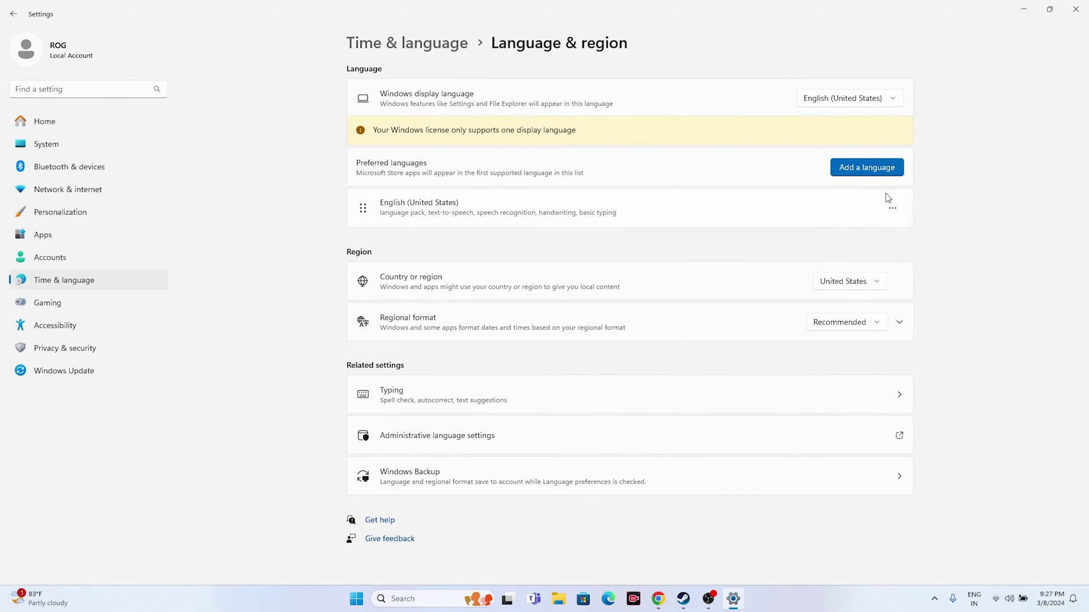
pyautogui.click(879, 286)
pyautogui.click(881, 289)
pyautogui.click(1076, 9)
pyautogui.click(696, 598)
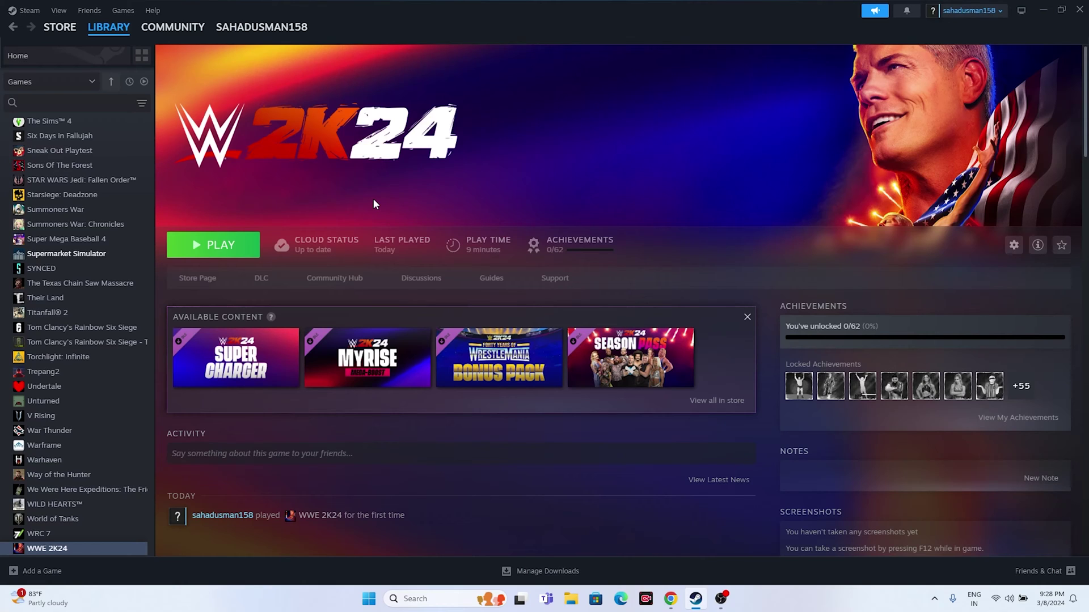
# - Inspect the Documents\WWE2K24 folder, cancel an accidental rename, and close File Explorer
pyautogui.click(571, 599)
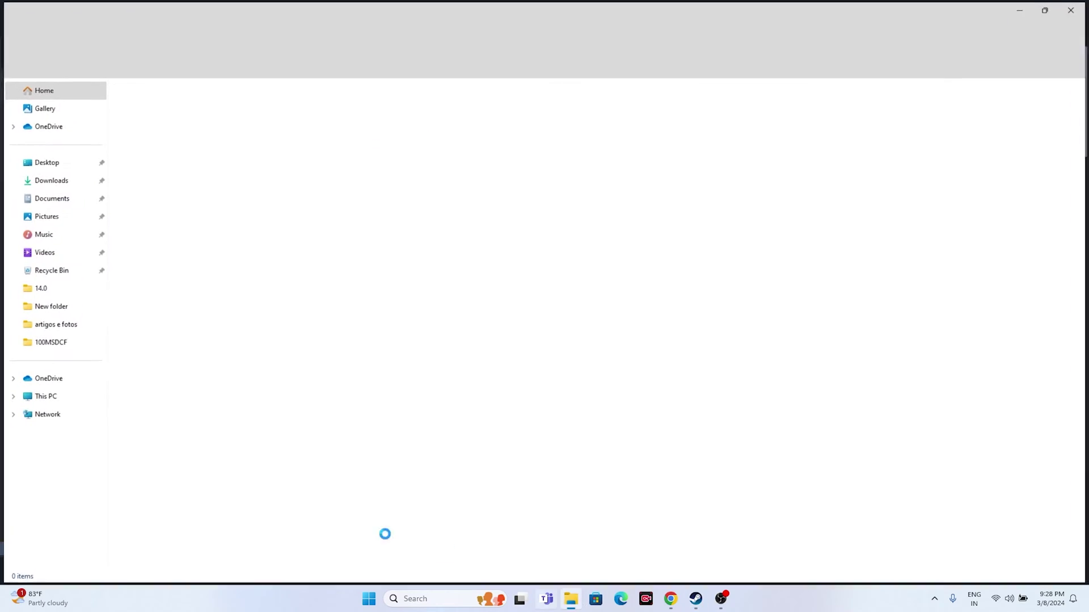
pyautogui.click(58, 396)
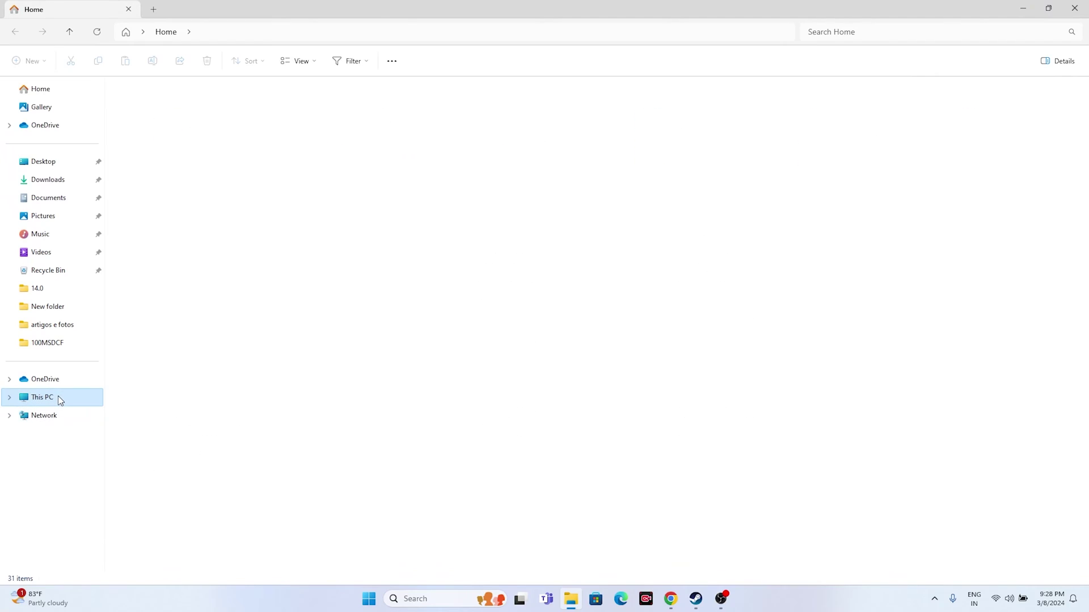
pyautogui.click(46, 197)
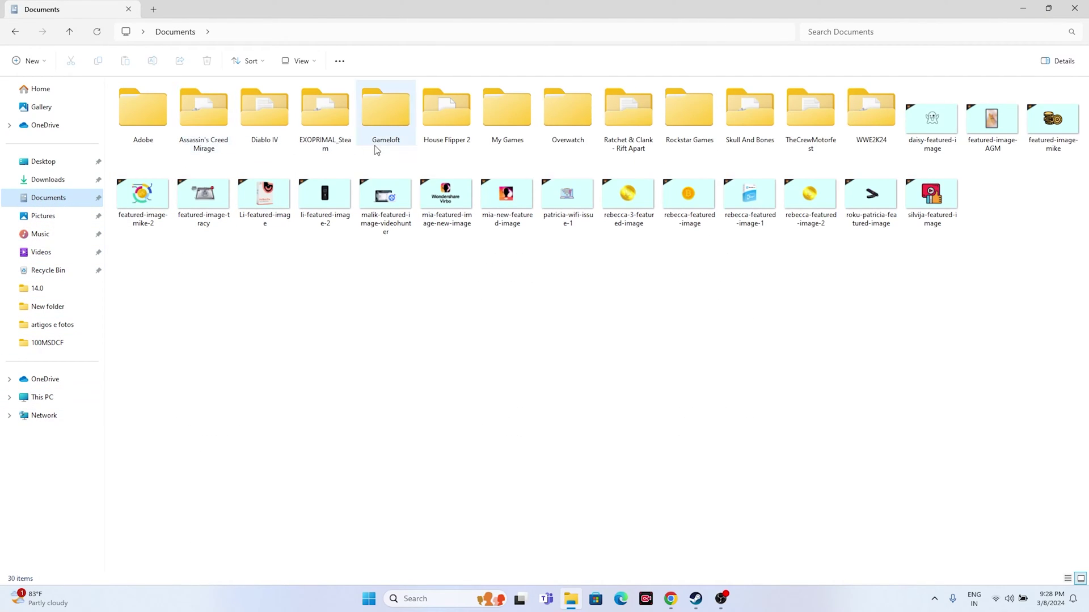
pyautogui.doubleClick(869, 140)
pyautogui.click(15, 32)
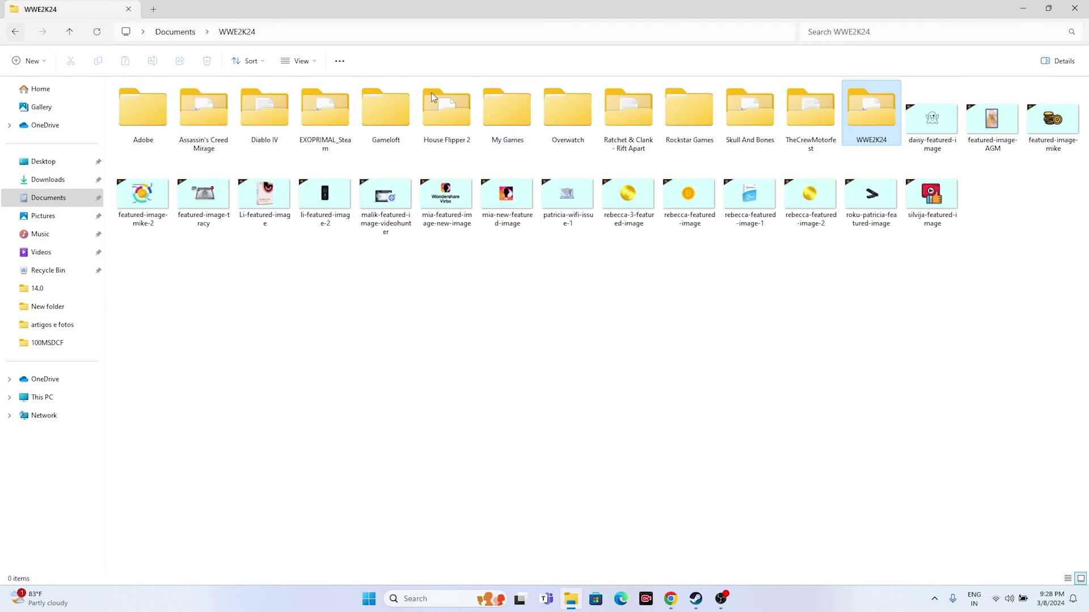
pyautogui.click(861, 143)
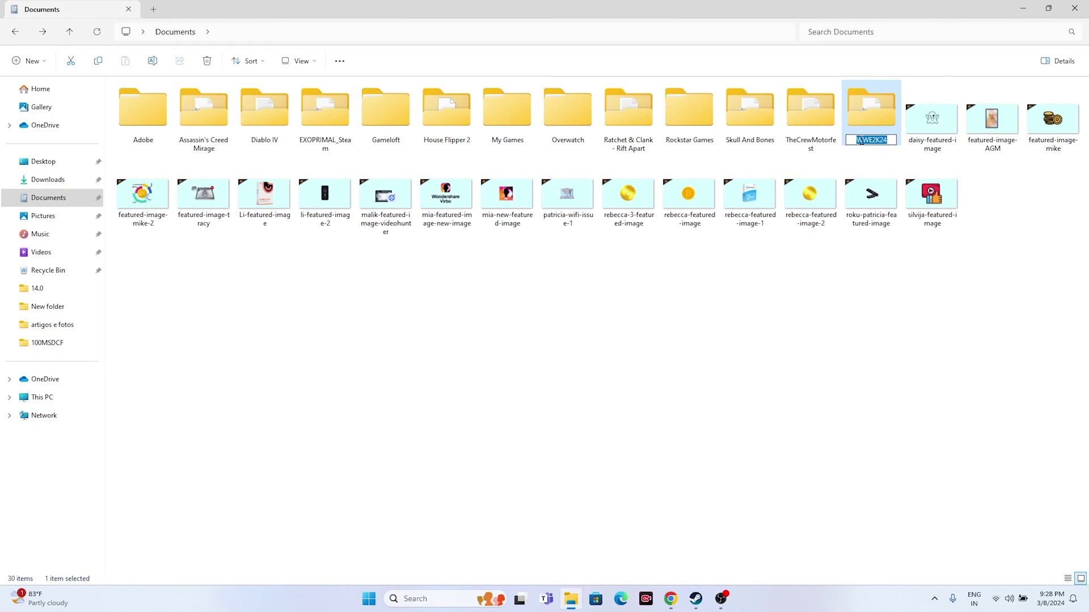
pyautogui.click(872, 355)
pyautogui.click(1079, 7)
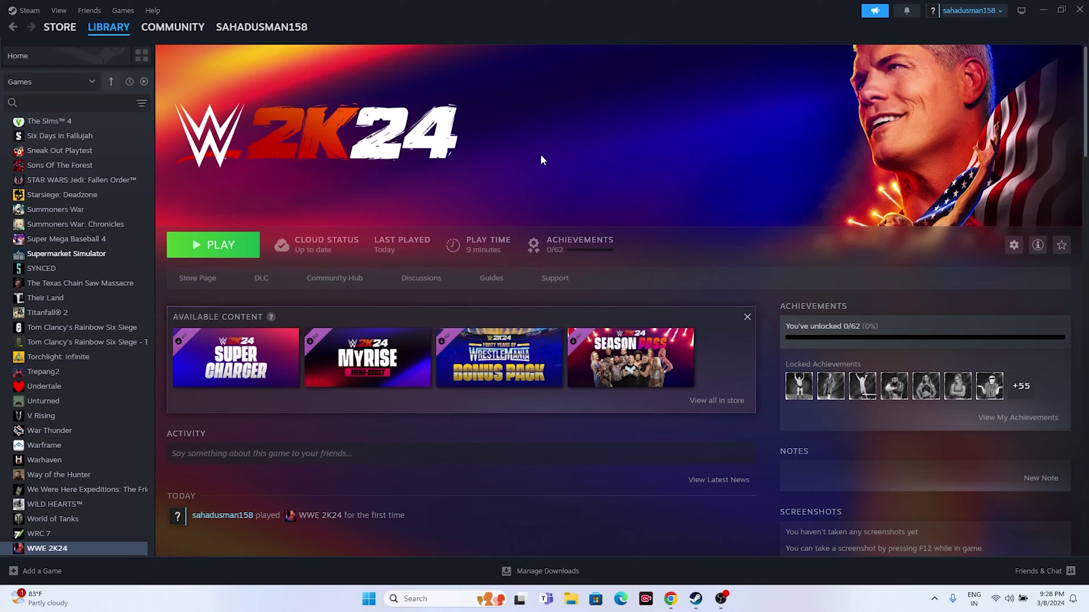
# - Minimize Steam and open Control Panel > System and Security > Windows Defender Firewall
pyautogui.click(1043, 10)
pyautogui.click(423, 588)
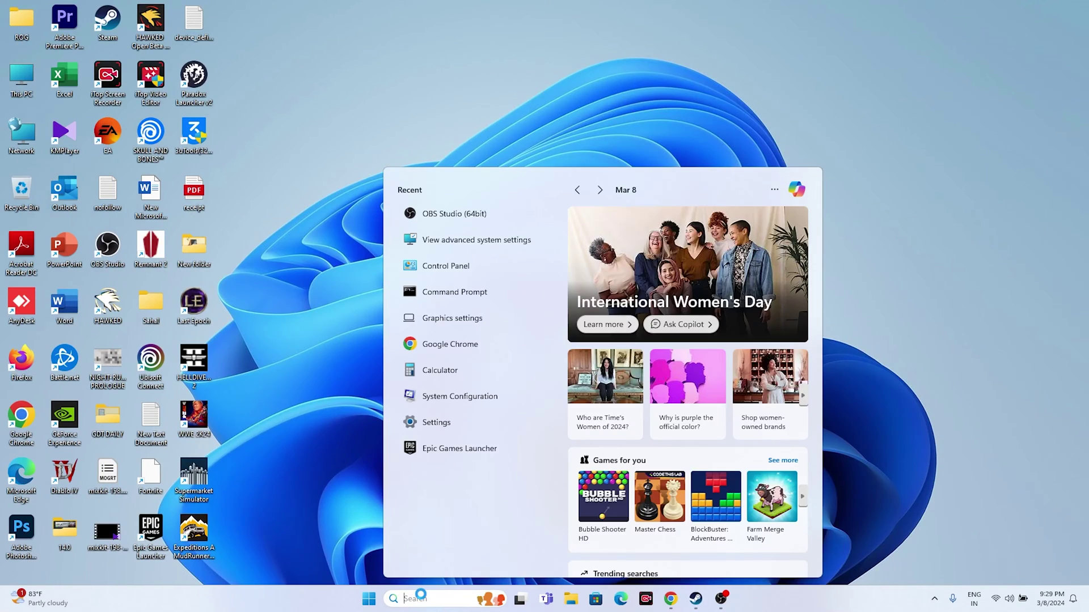
pyautogui.write('CONTR')
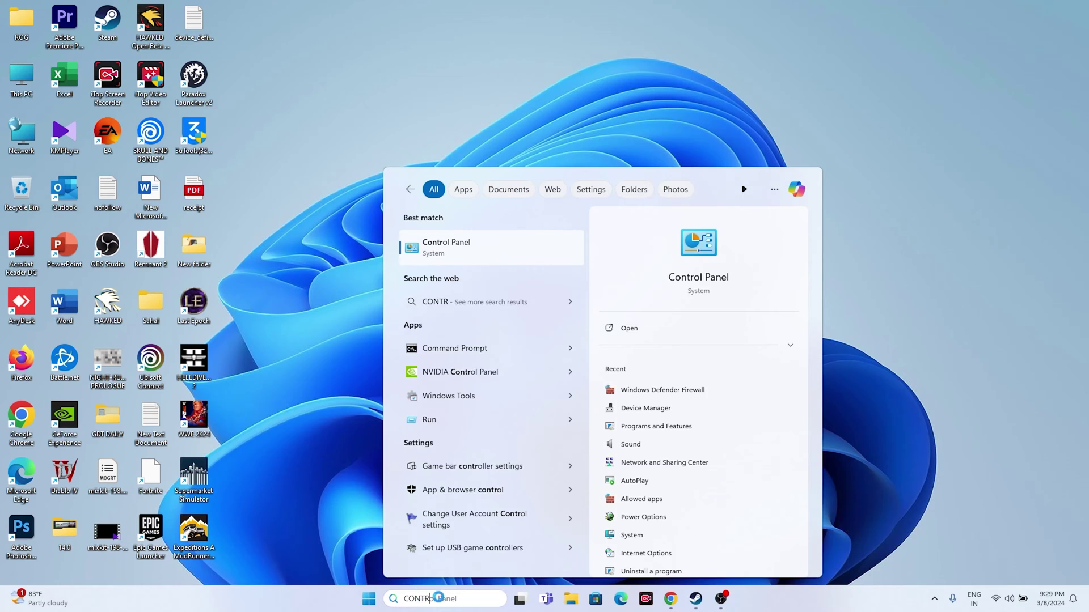
pyautogui.press('Return')
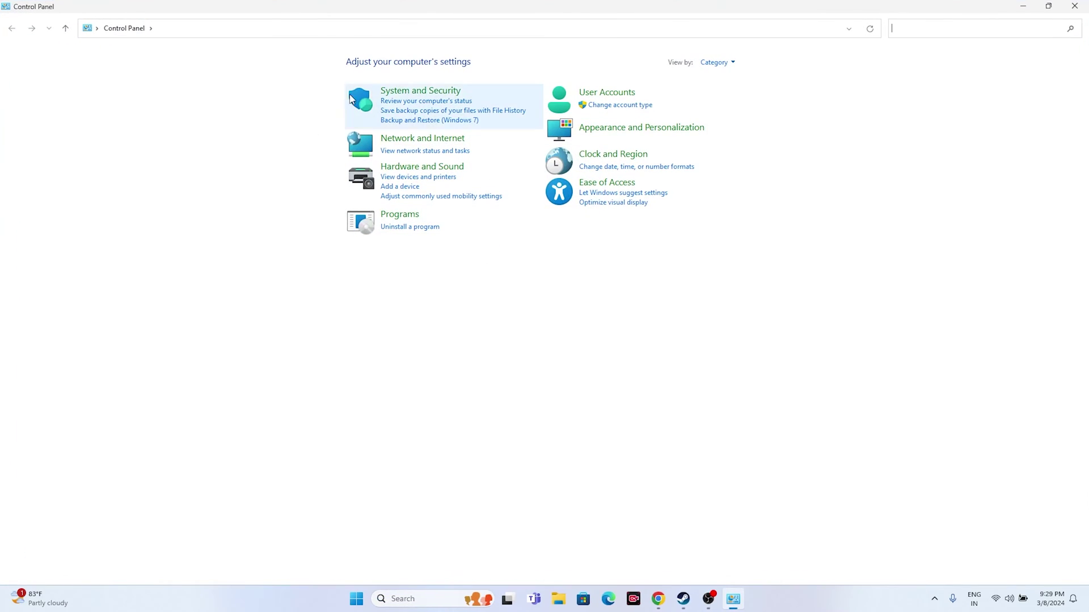
pyautogui.click(391, 95)
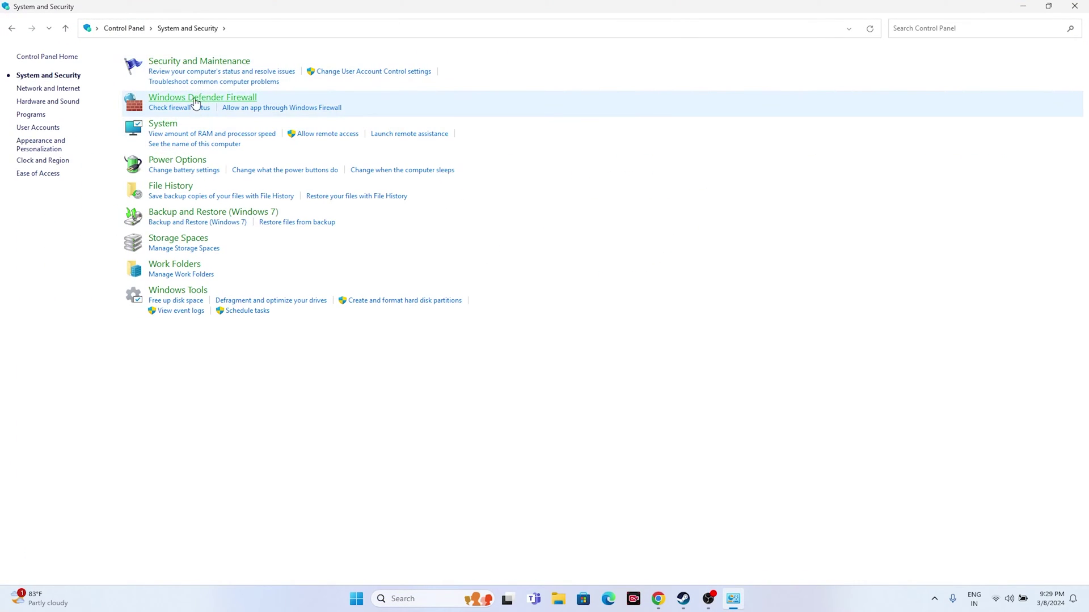
pyautogui.click(207, 100)
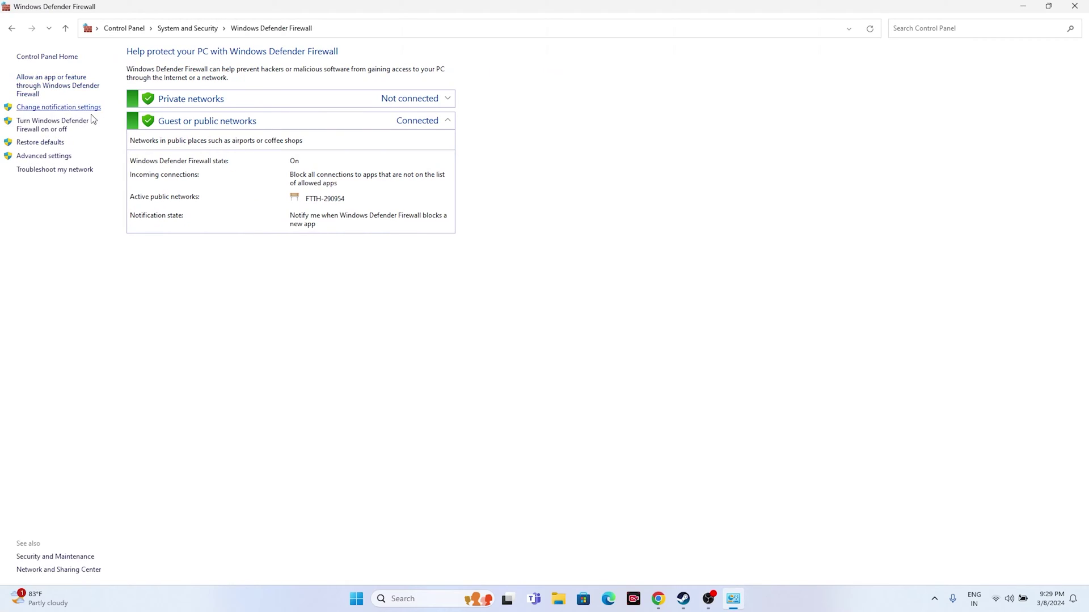
# - Find WWE 2K24 in the firewall's allowed apps list, then close Control Panel and restore Steam
pyautogui.click(29, 96)
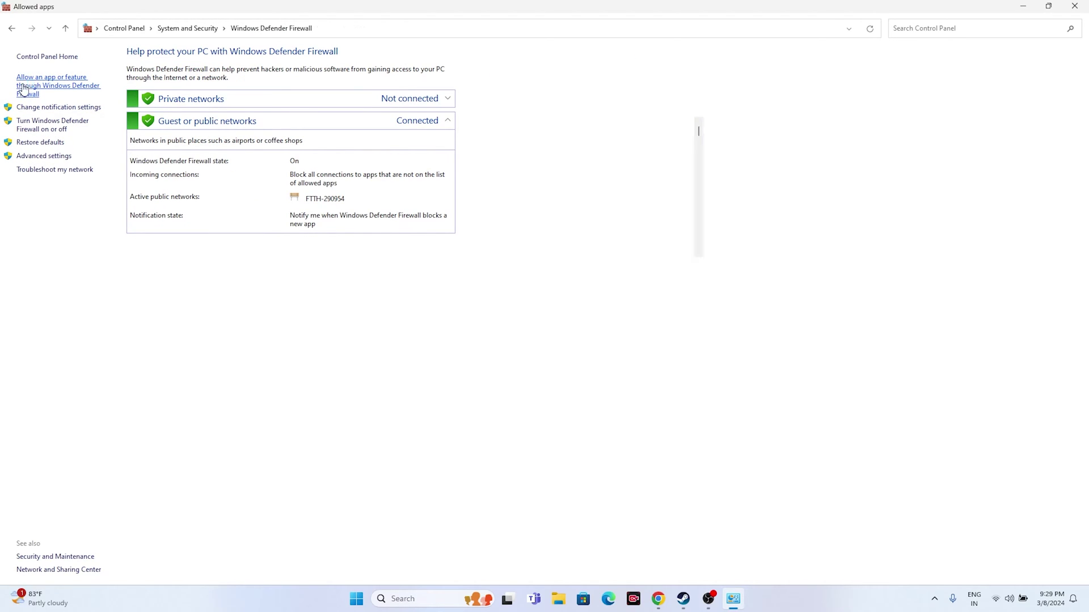
pyautogui.scroll(-15, 498, 193)
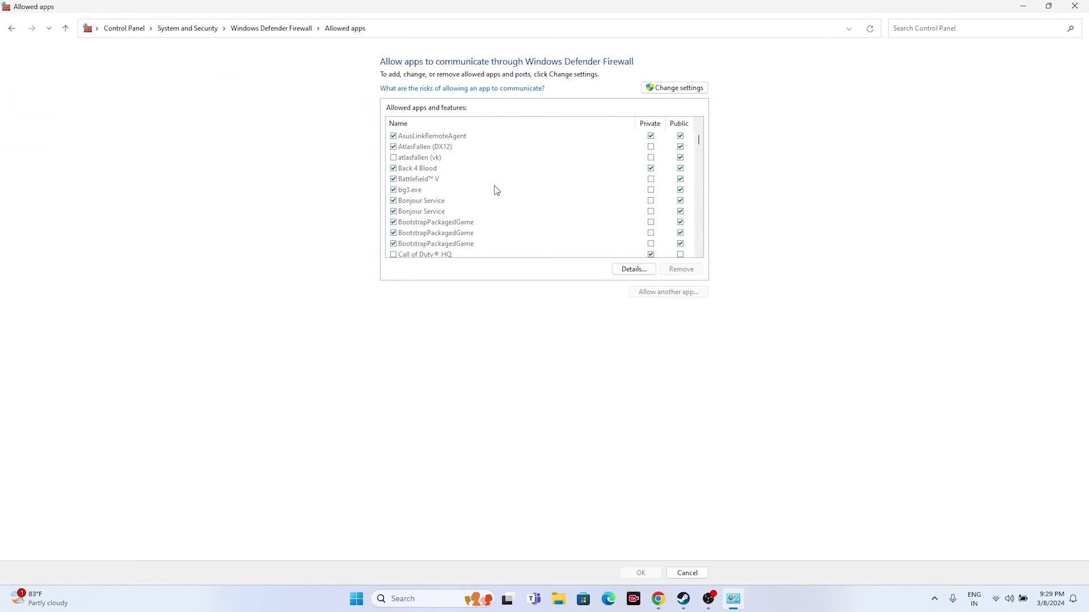
pyautogui.scroll(-20, 497, 191)
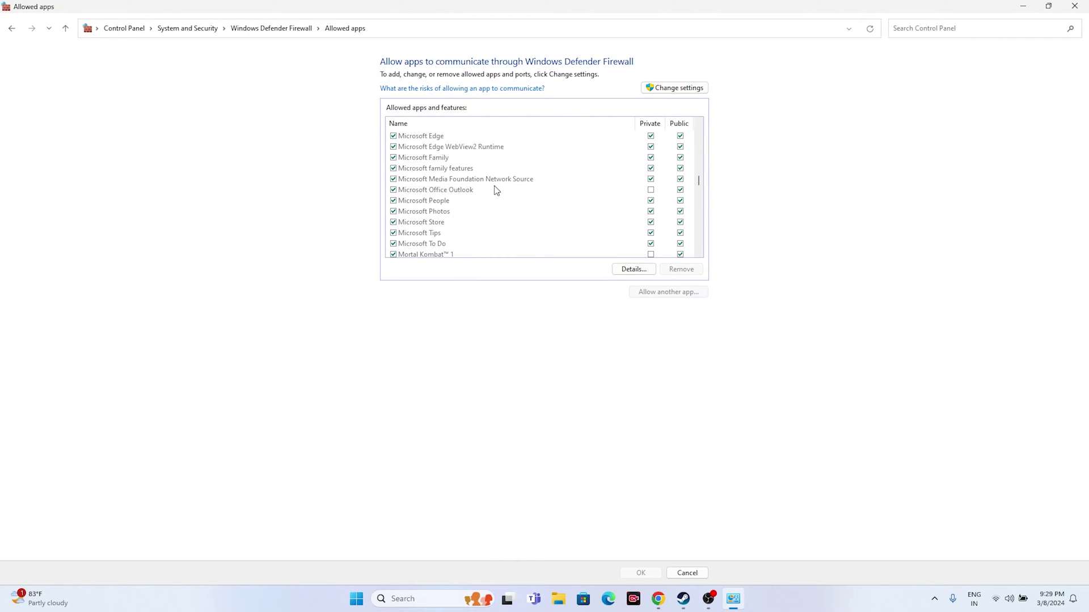
pyautogui.scroll(-15, 497, 191)
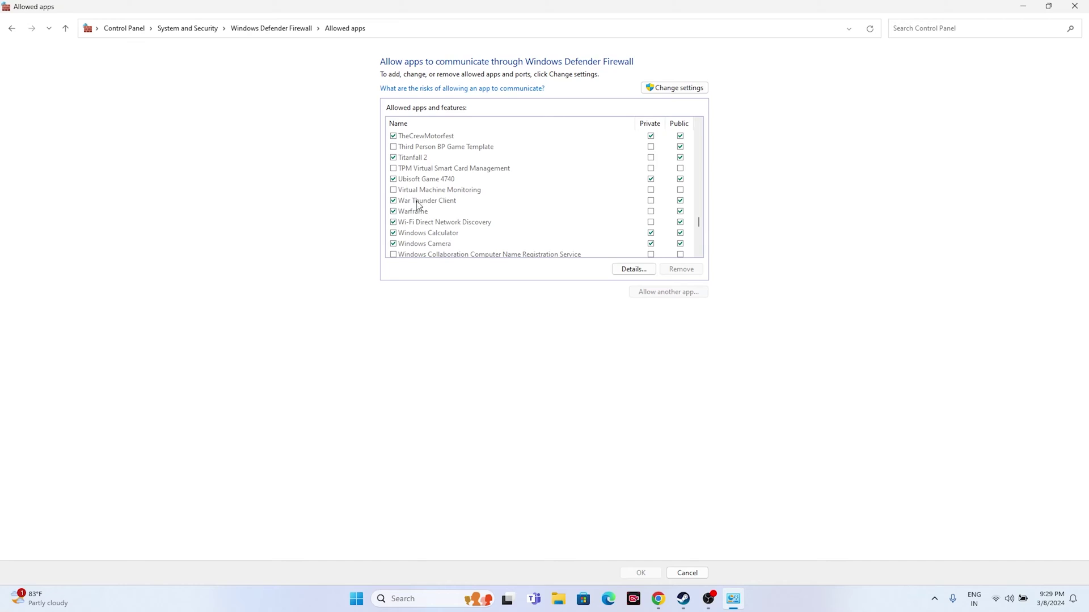
pyautogui.scroll(-2, 434, 206)
pyautogui.scroll(-6, 434, 206)
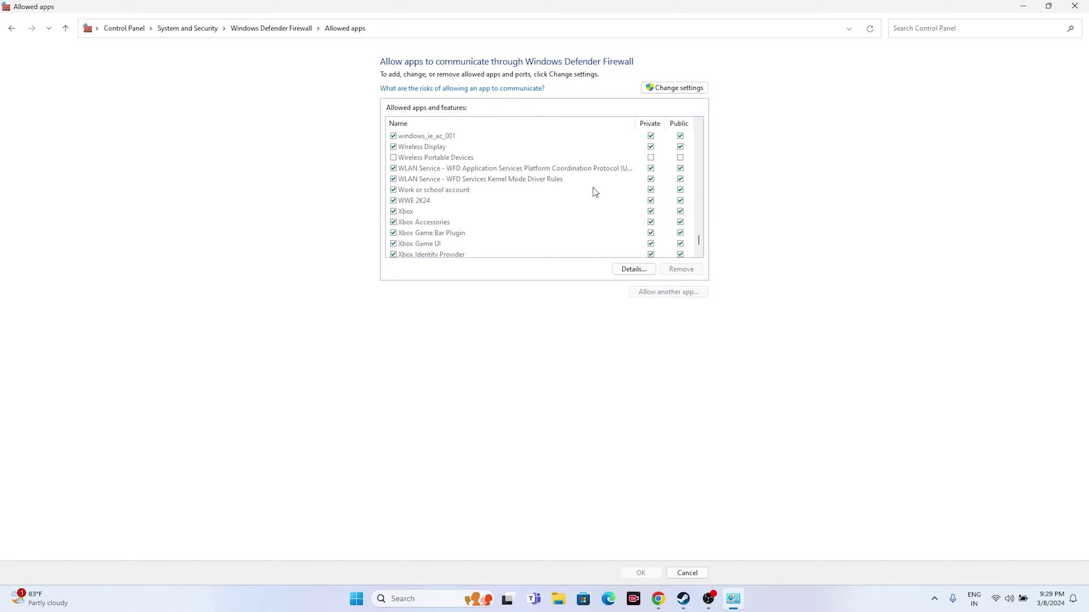
pyautogui.click(1074, 6)
pyautogui.click(696, 599)
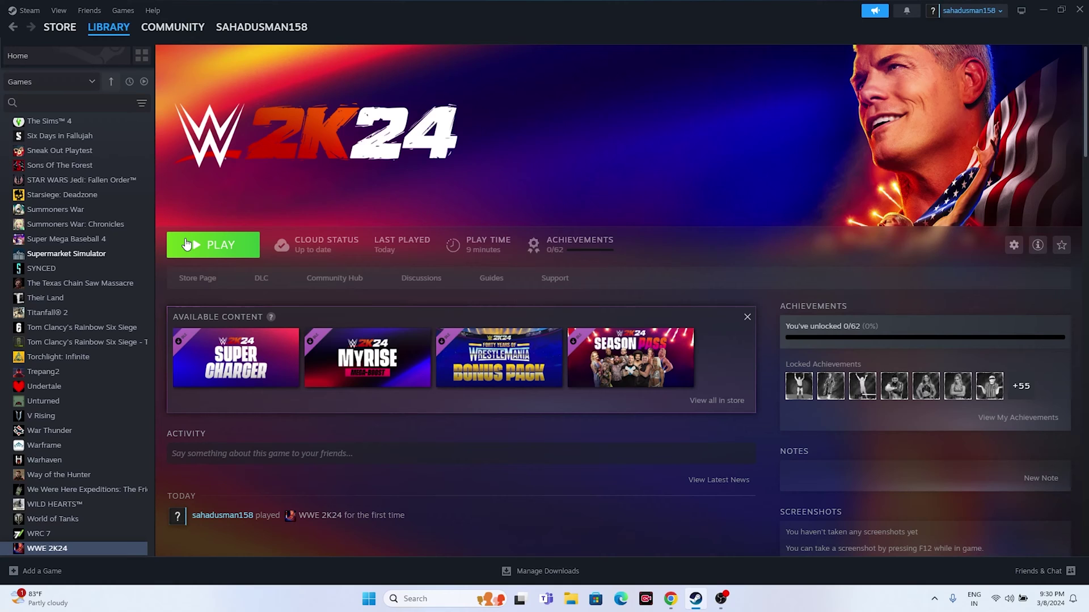
# - Minimize Steam and open System Configuration's Services tab via search
pyautogui.click(1041, 10)
pyautogui.click(428, 599)
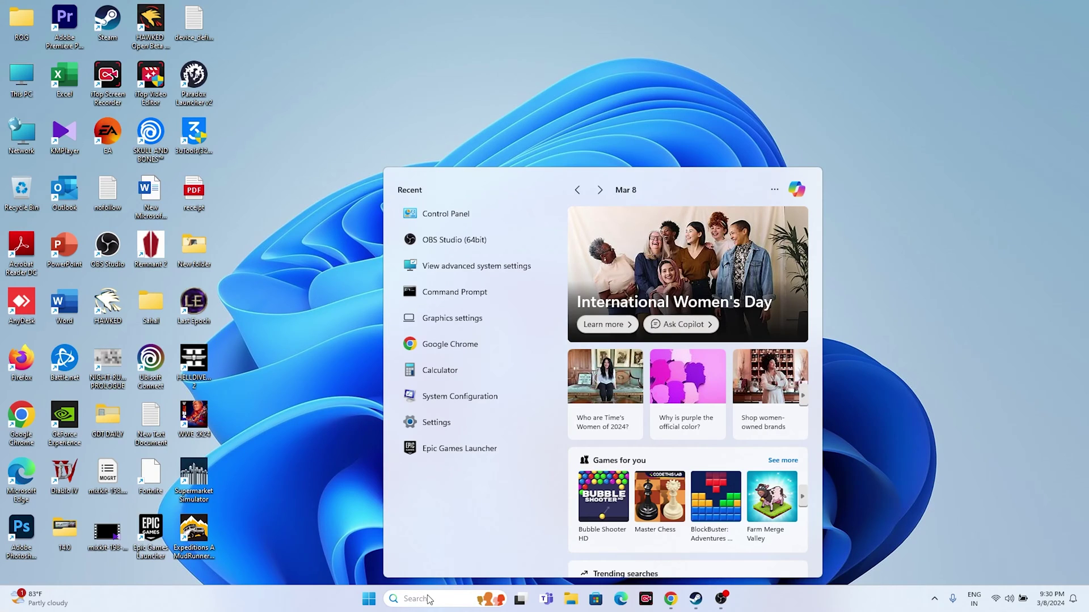
pyautogui.write('SYSTEM')
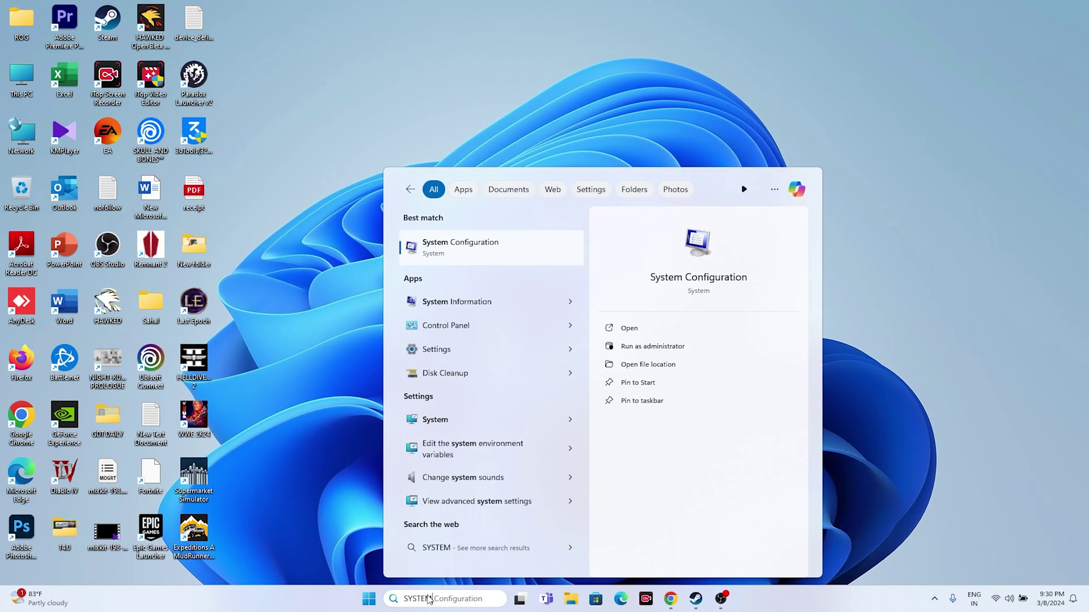
pyautogui.click(504, 251)
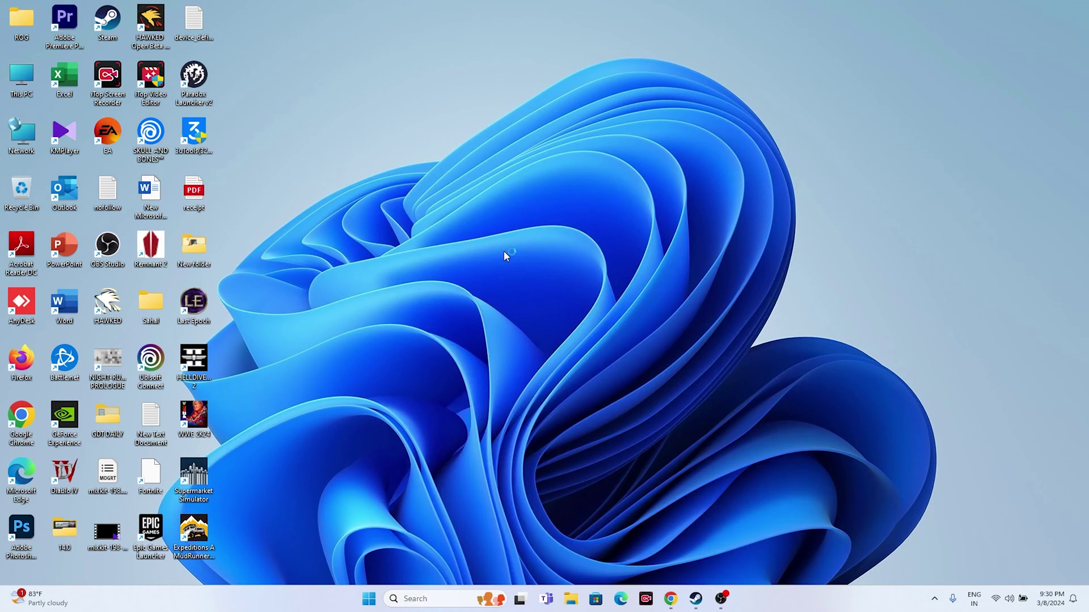
pyautogui.click(455, 209)
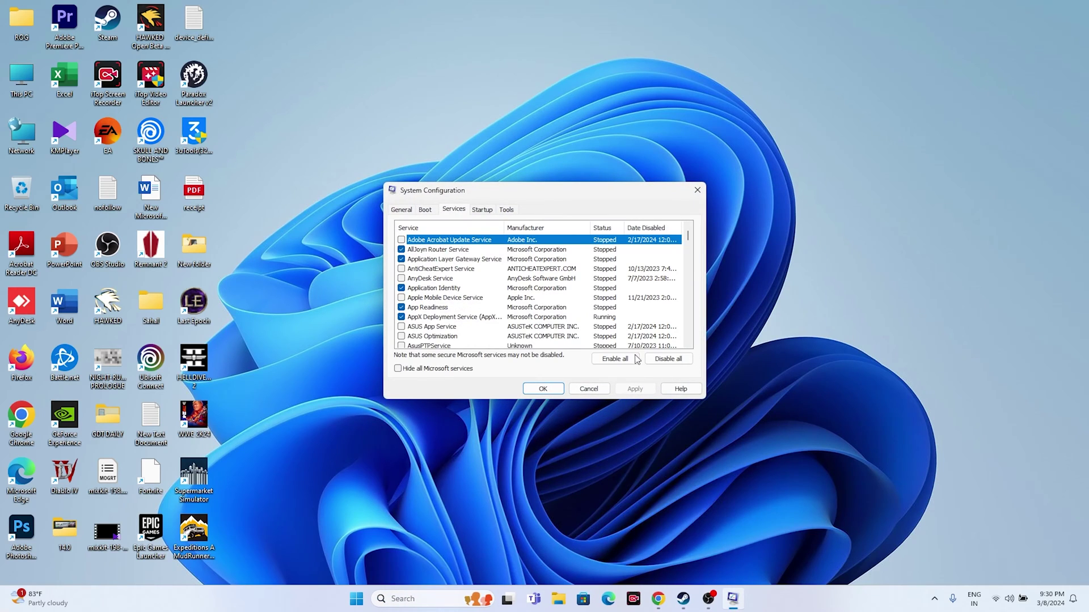
# - Tick 'Hide all Microsoft services', Apply and OK, exit without restart, and restore Steam
pyautogui.click(398, 369)
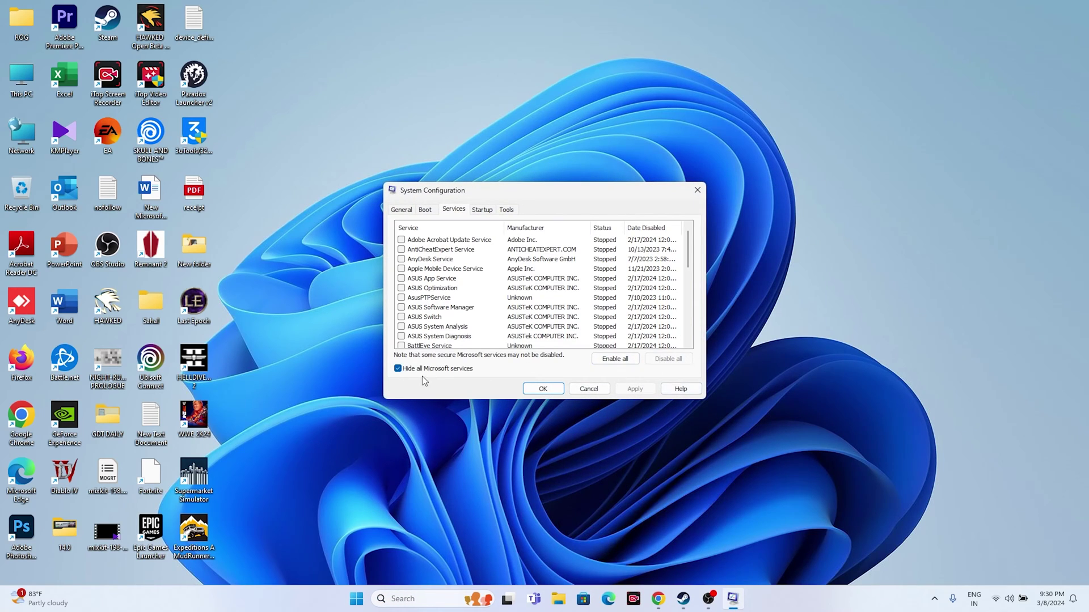
pyautogui.click(398, 369)
pyautogui.click(668, 359)
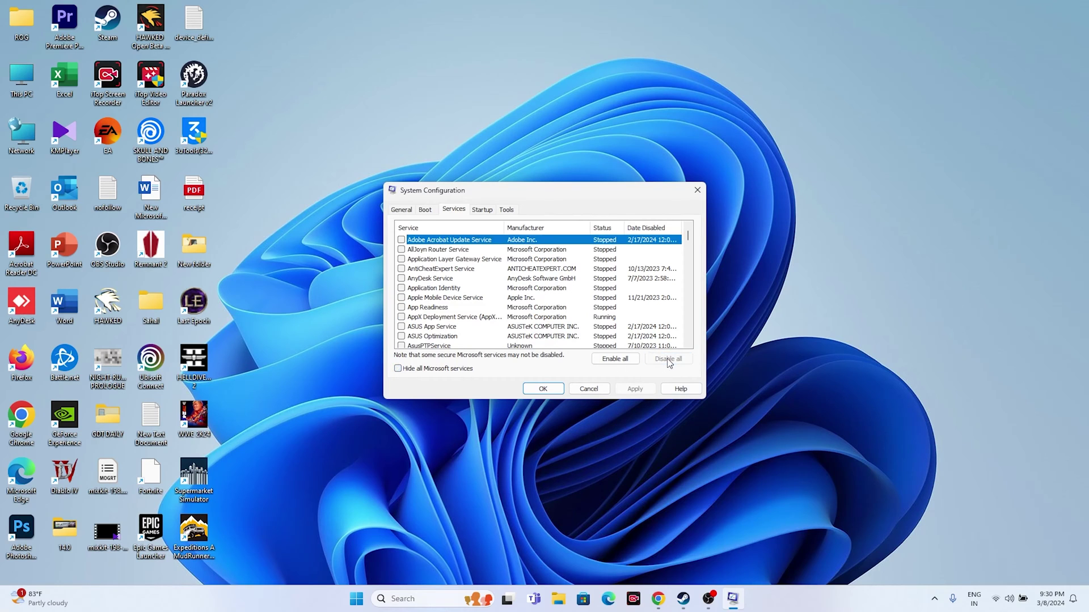
pyautogui.click(398, 369)
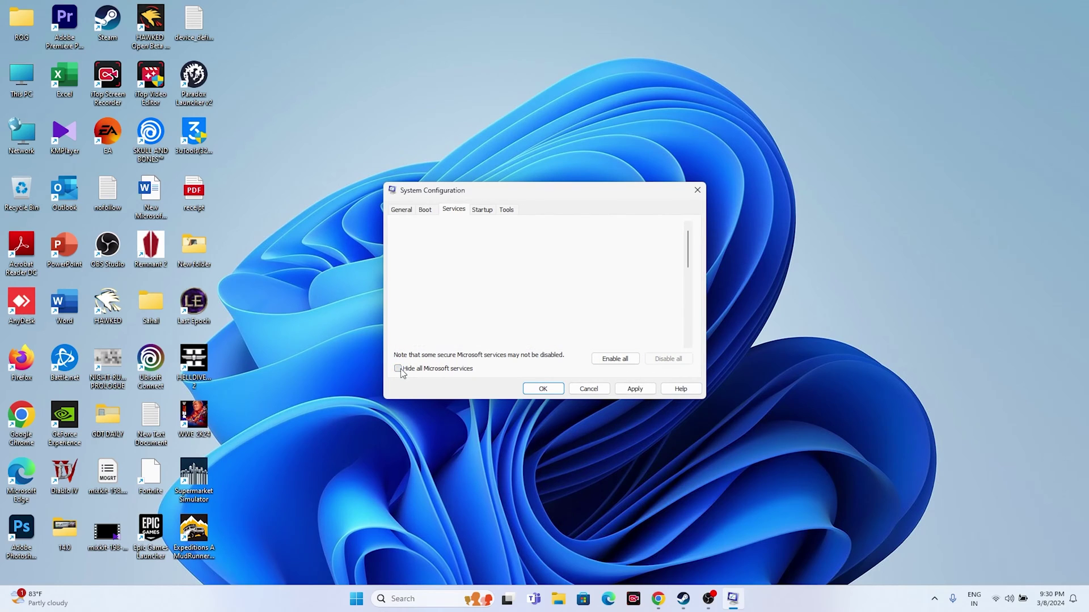
pyautogui.click(633, 389)
pyautogui.click(544, 389)
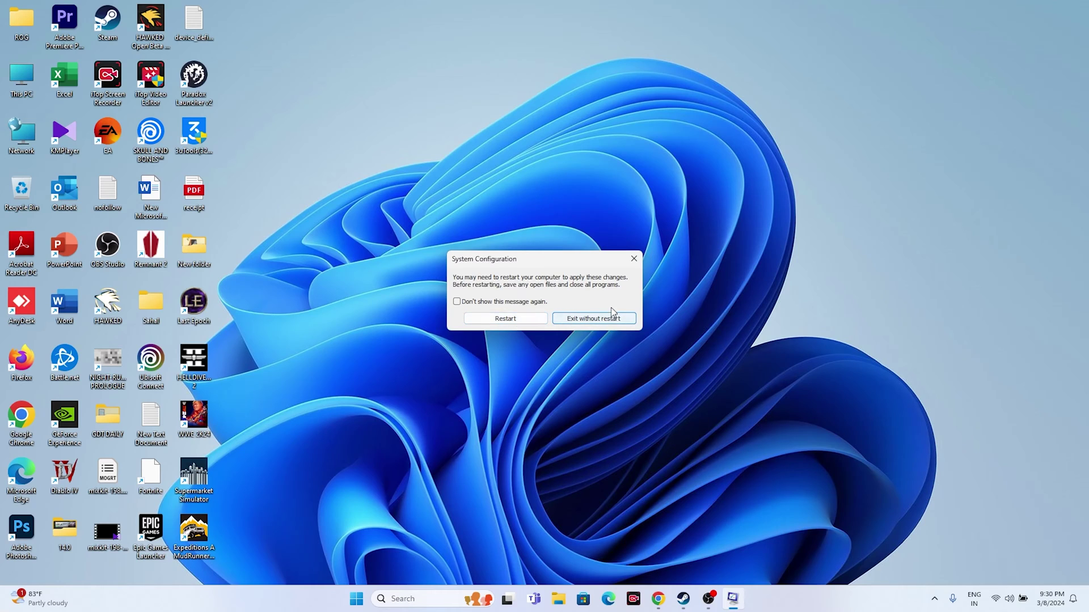
pyautogui.click(634, 260)
pyautogui.click(696, 599)
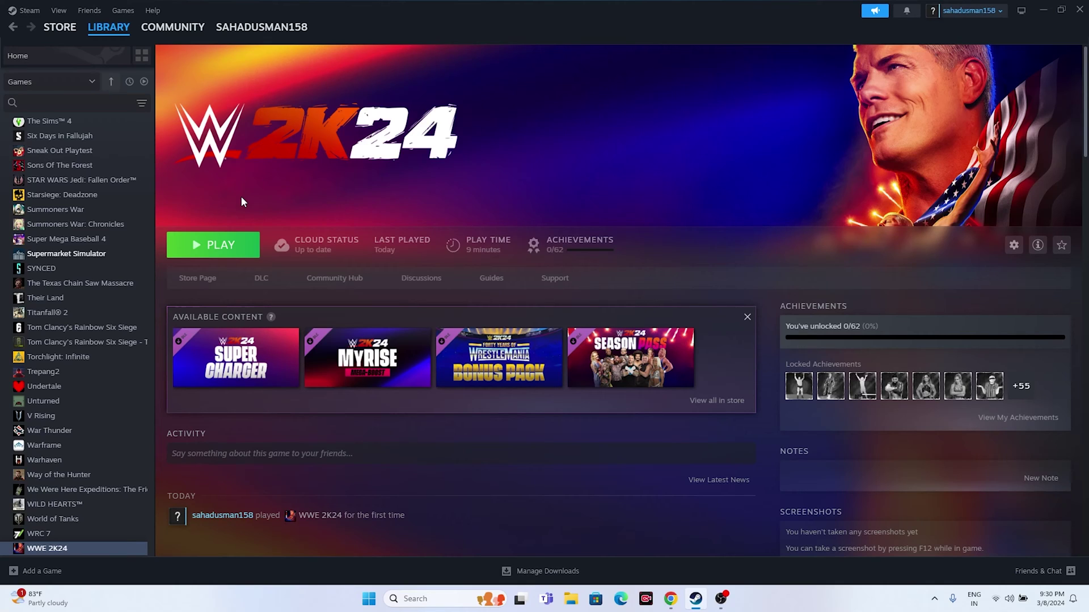
pyautogui.rightClick(101, 547)
pyautogui.click(134, 535)
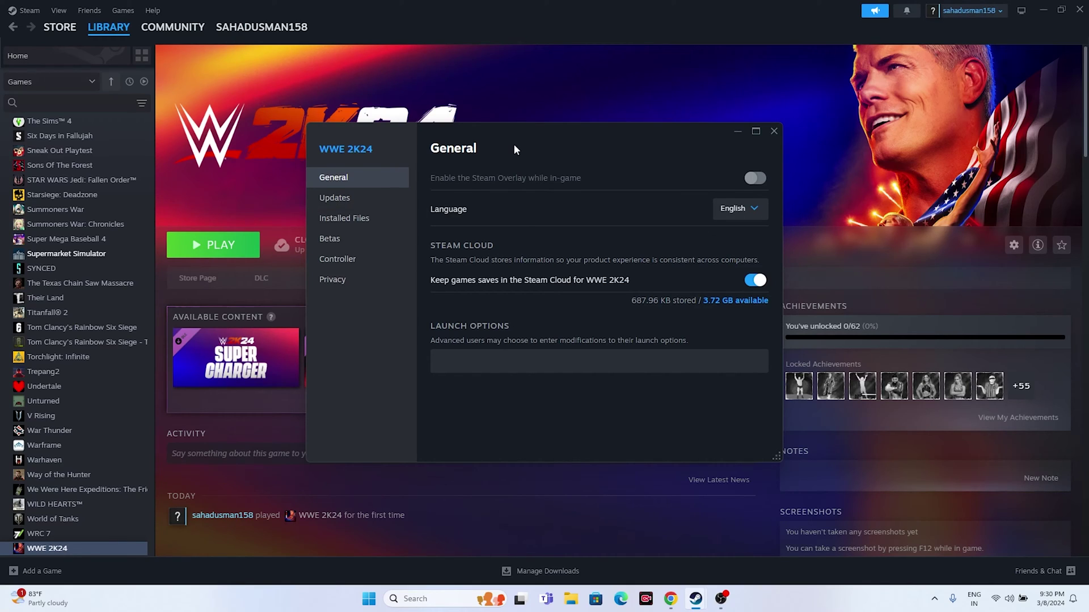
pyautogui.moveTo(512, 144); pyautogui.dragTo(566, 171)
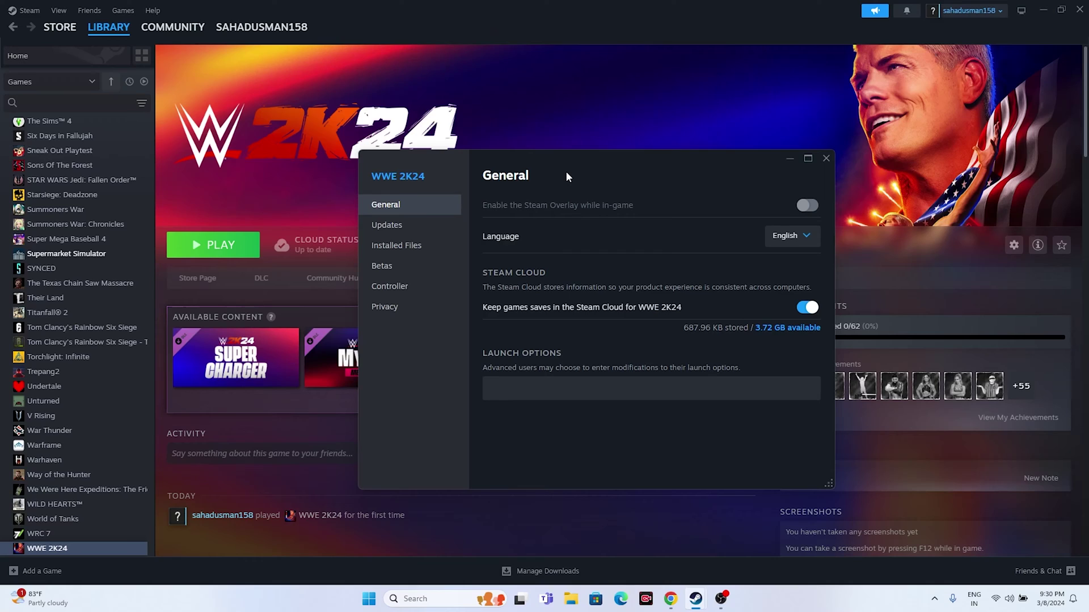
pyautogui.click(565, 382)
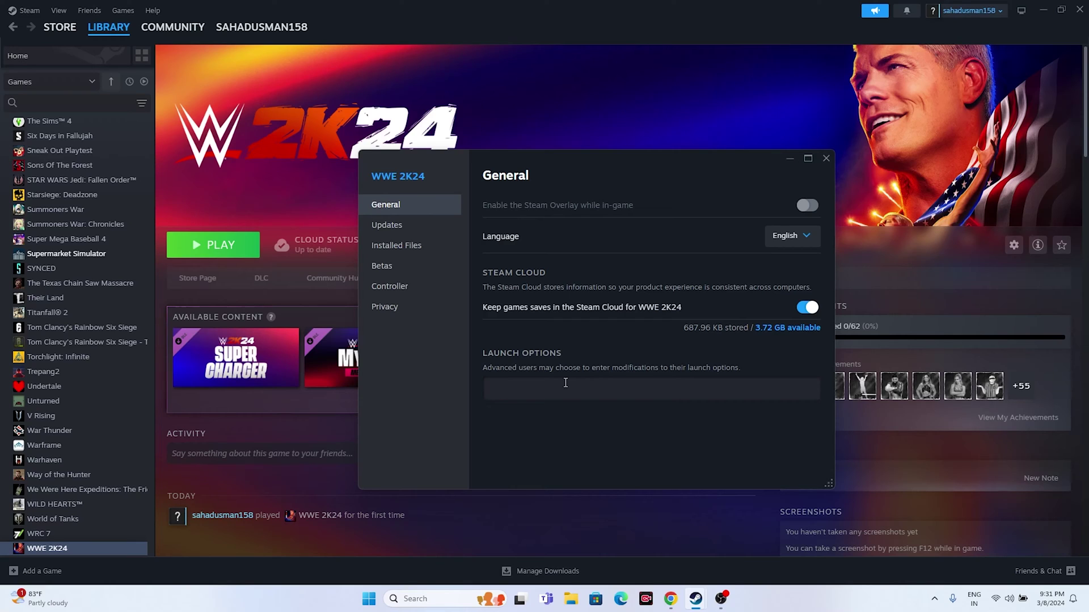
pyautogui.click(827, 158)
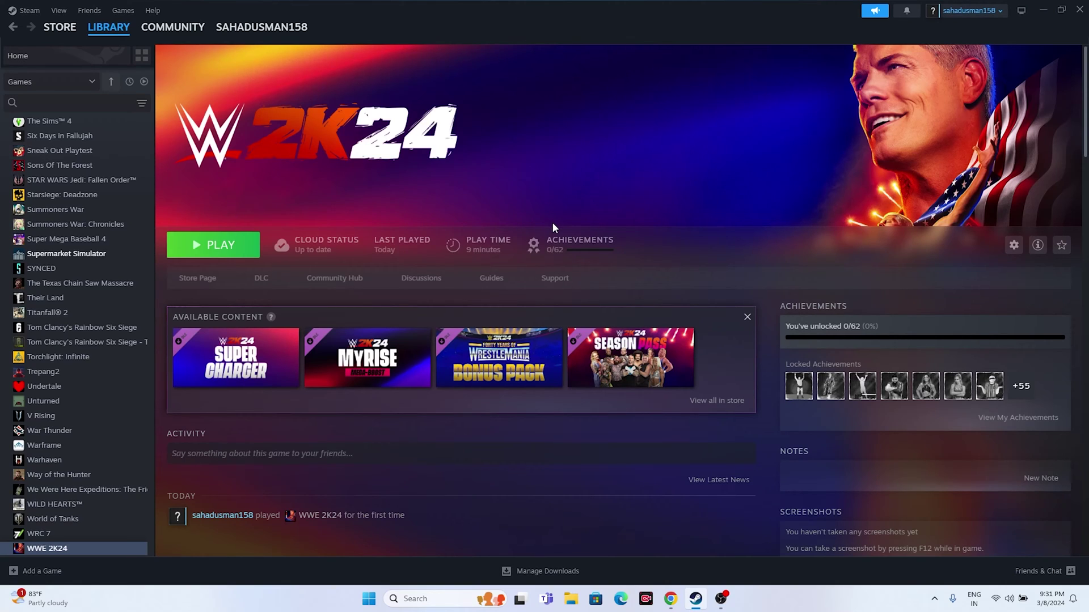
# - Open Task Manager from the Start right-click menu, maximize it to review processes, then close it
pyautogui.click(1042, 10)
pyautogui.rightClick(369, 599)
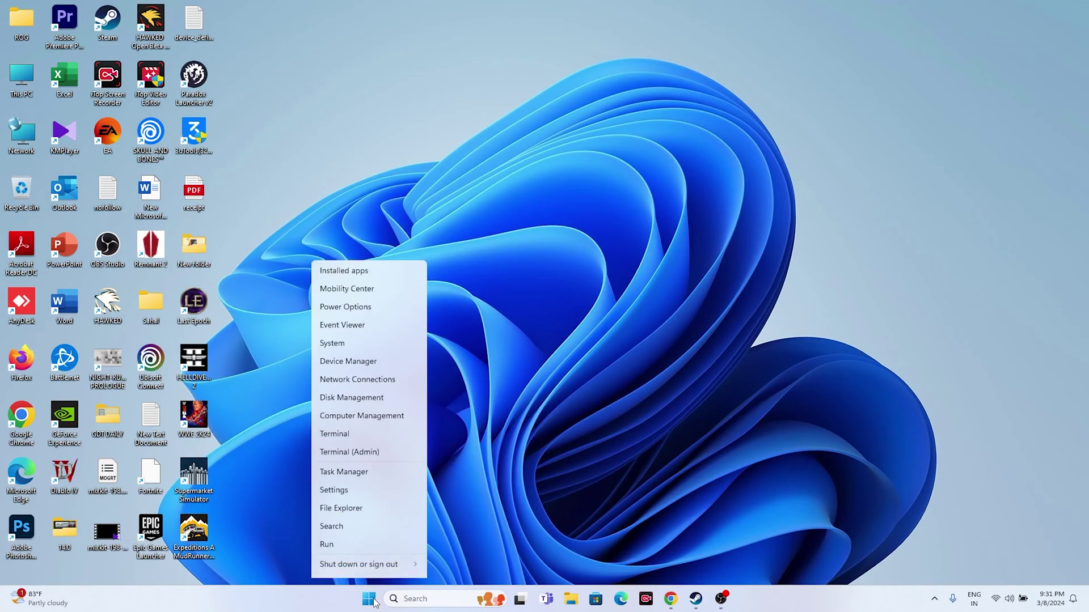
pyautogui.click(373, 463)
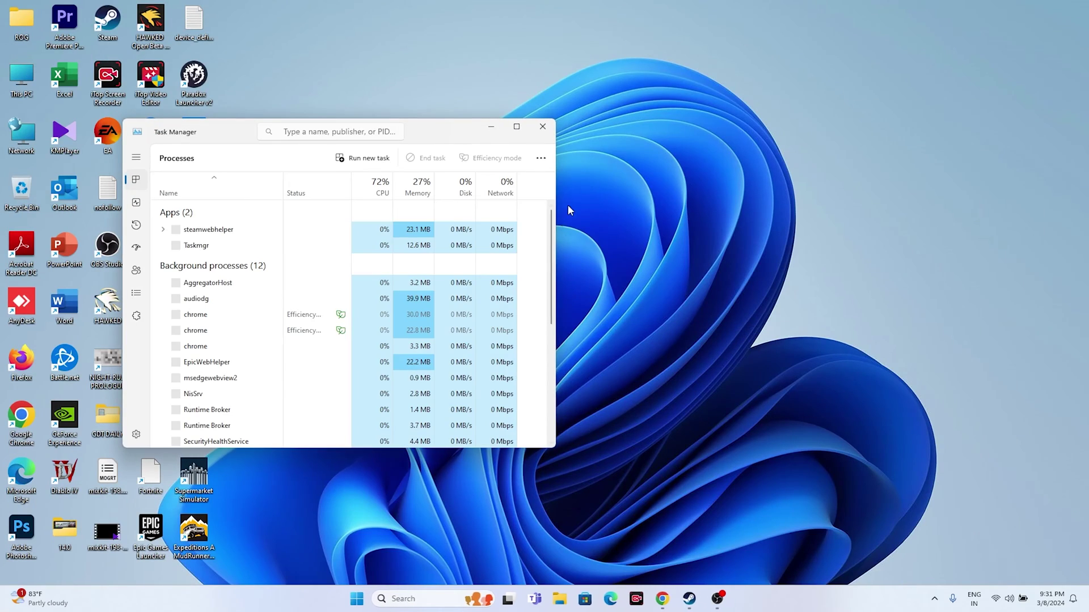
pyautogui.click(521, 127)
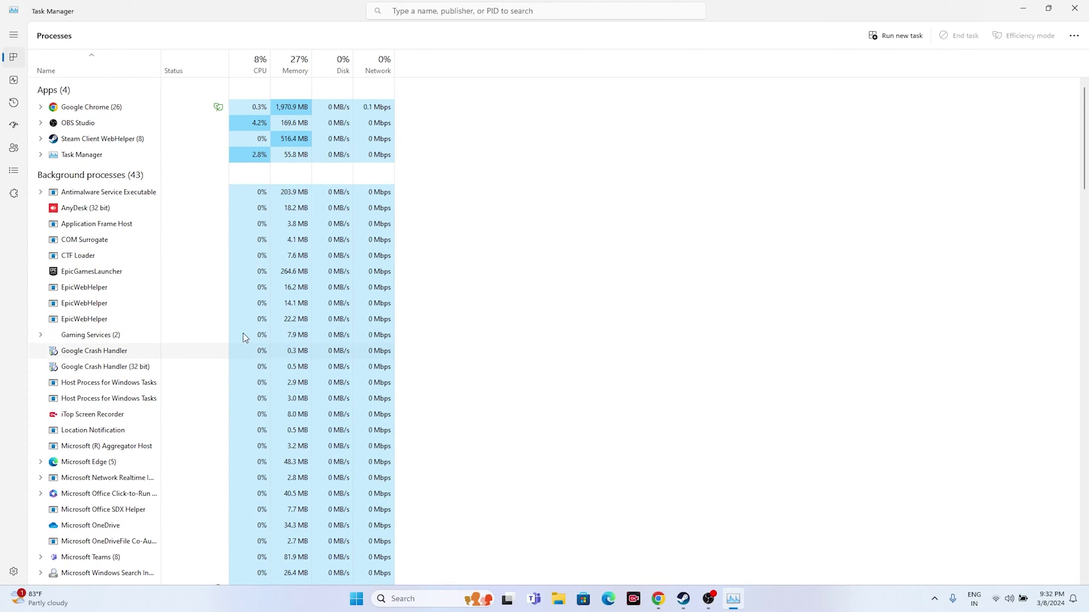
pyautogui.click(1074, 8)
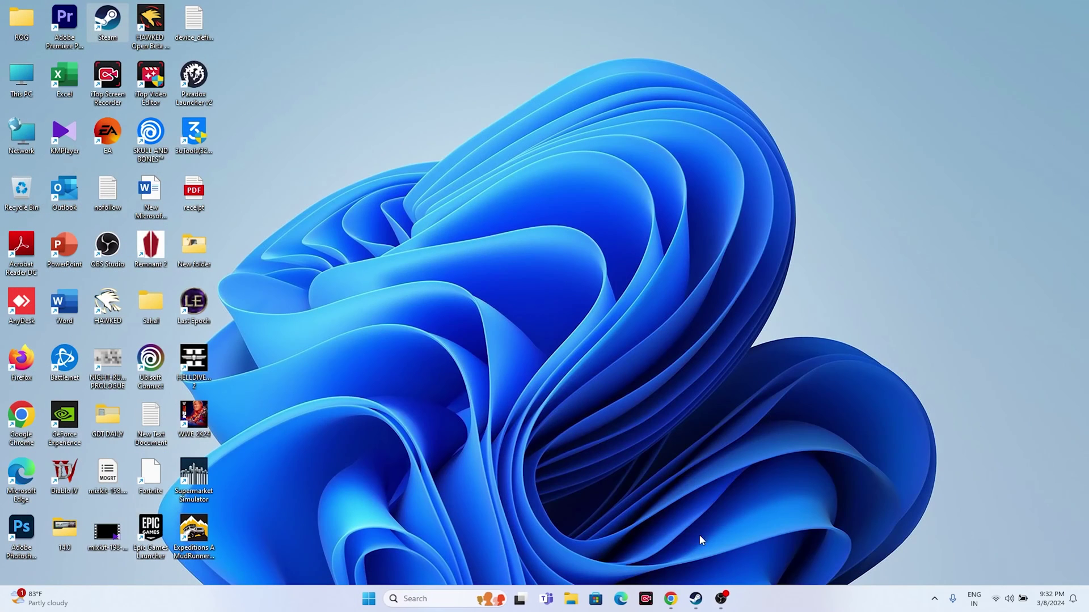
# - Restore and re-minimize Steam, then open Windows search showing recent items like System Configuration
pyautogui.click(695, 598)
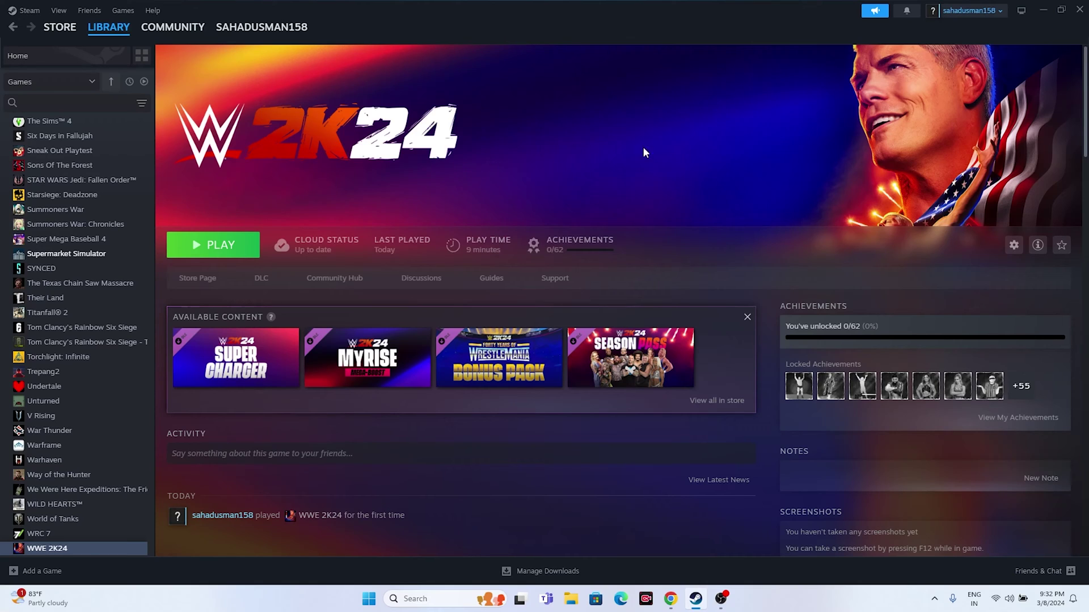
pyautogui.click(1042, 10)
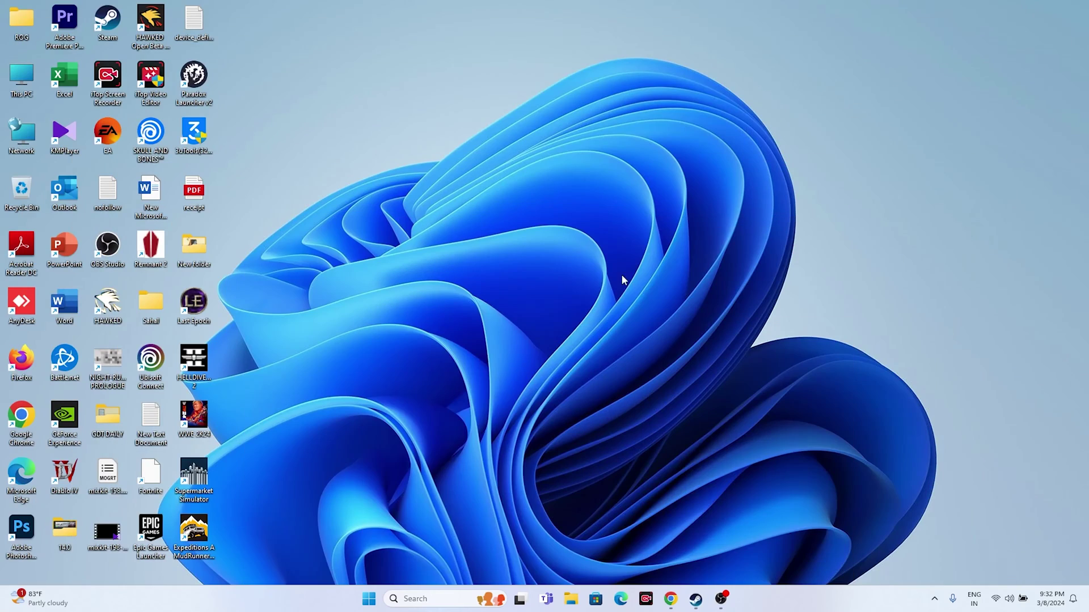
pyautogui.click(420, 599)
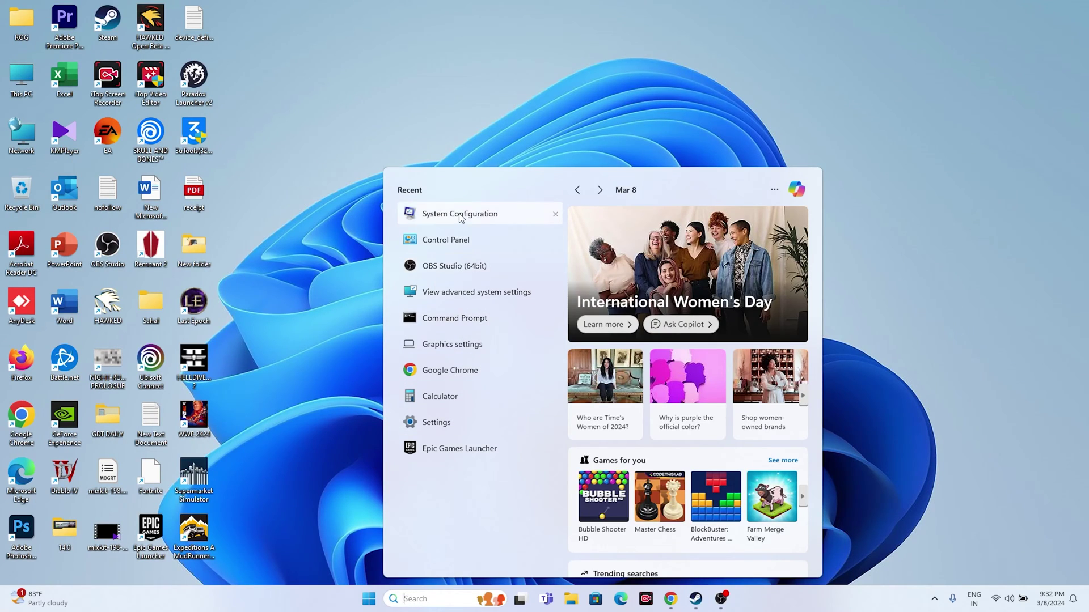
# - From Graphics settings, browse to C:\Program Files (x86)\Steam\steamapps\common to pick an app
pyautogui.click(467, 345)
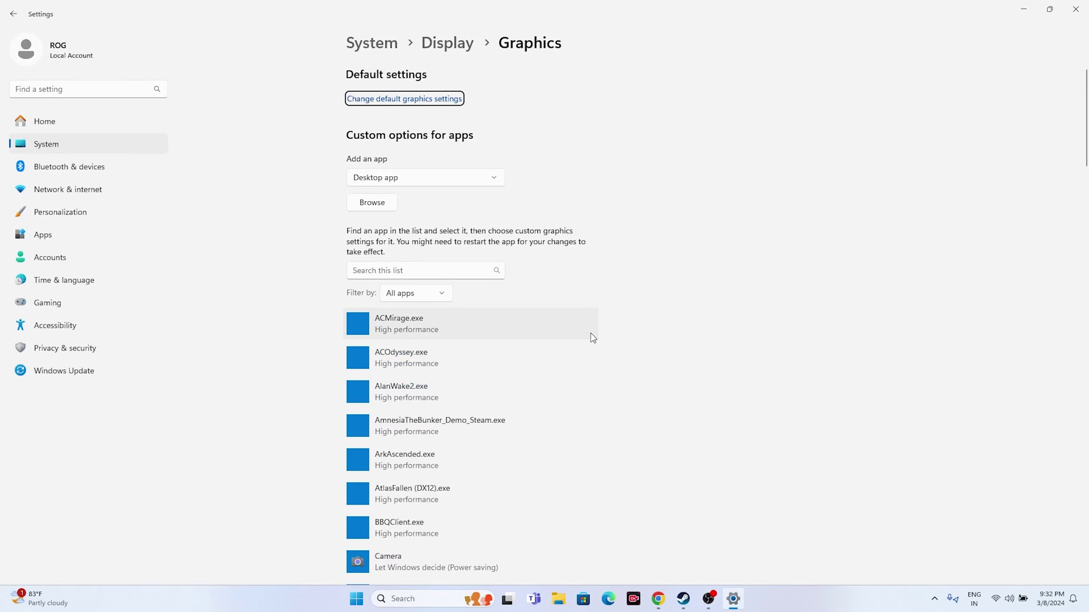
pyautogui.scroll(-5, 592, 279)
pyautogui.scroll(5, 592, 279)
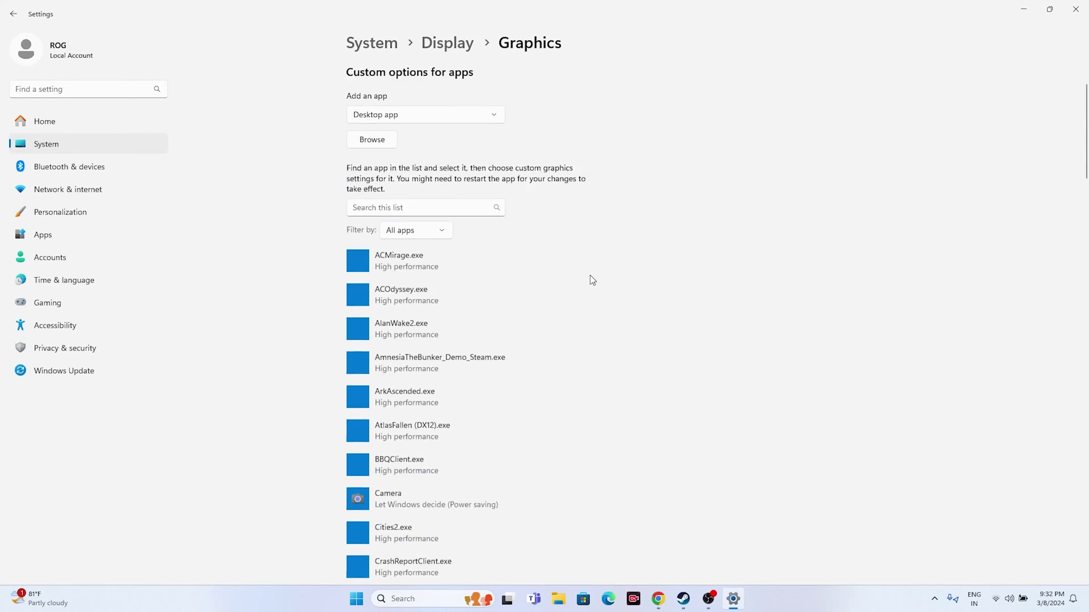
pyautogui.scroll(-1, 709, 310)
pyautogui.scroll(-10, 707, 311)
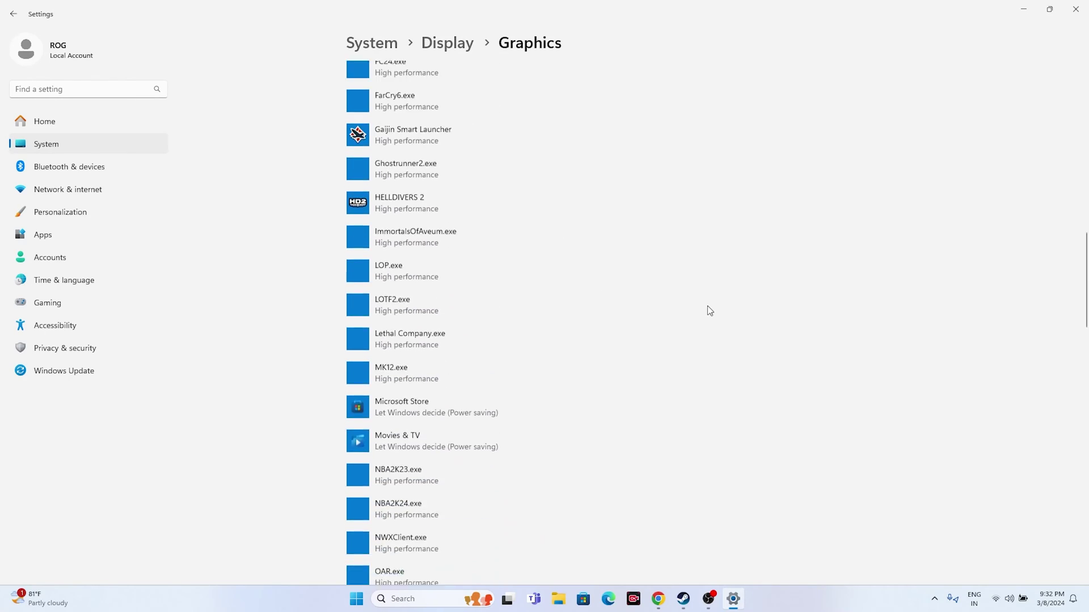
pyautogui.scroll(9, 707, 311)
pyautogui.scroll(3, 707, 306)
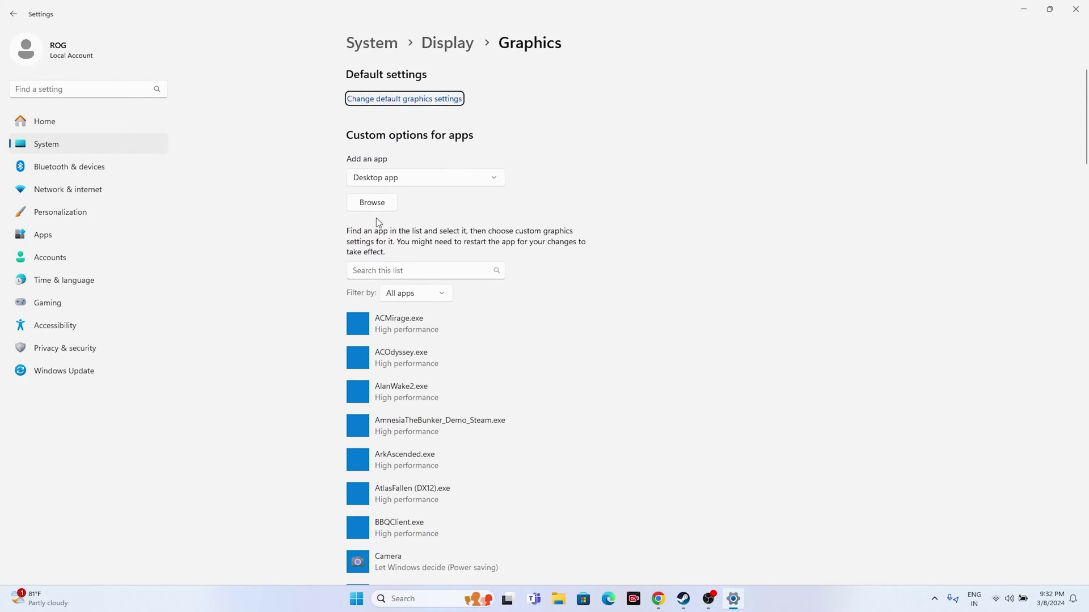
pyautogui.click(371, 203)
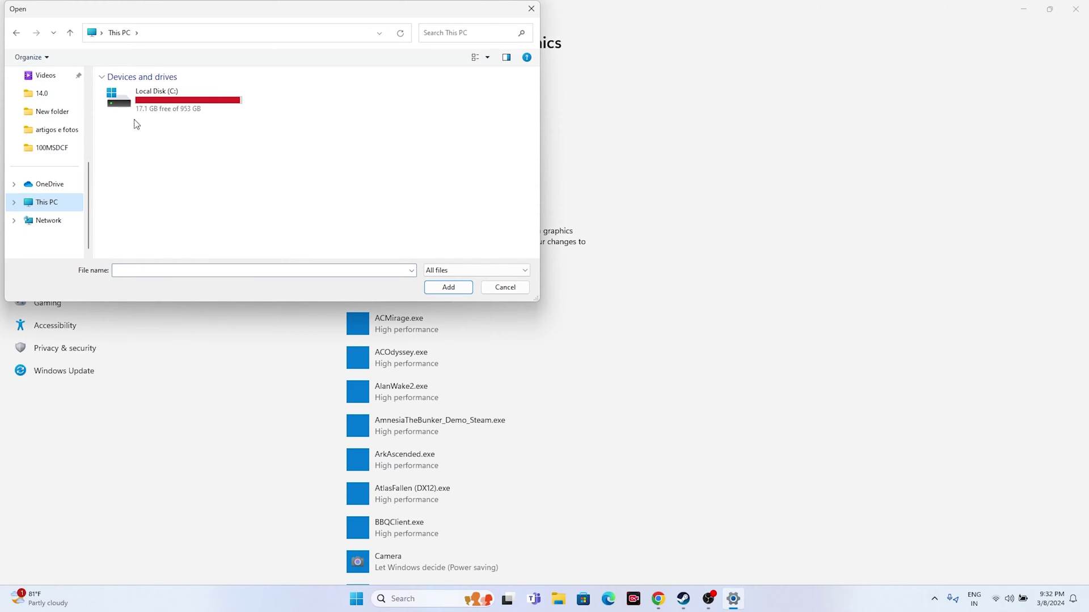
pyautogui.doubleClick(153, 97)
pyautogui.doubleClick(162, 198)
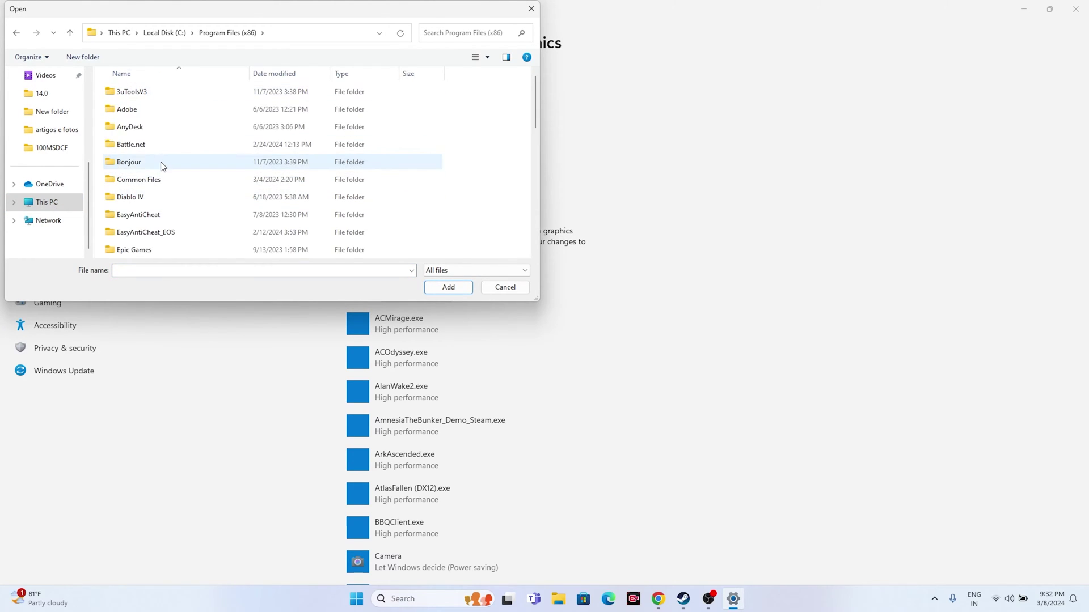
pyautogui.scroll(-4, 160, 164)
pyautogui.doubleClick(126, 214)
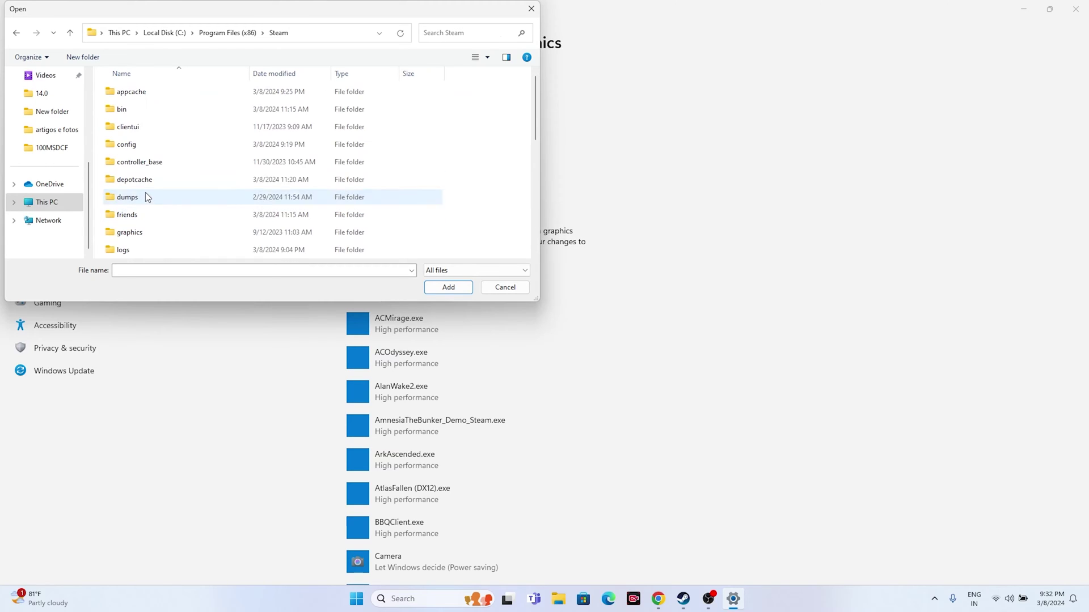
pyautogui.scroll(-4, 146, 193)
pyautogui.doubleClick(157, 142)
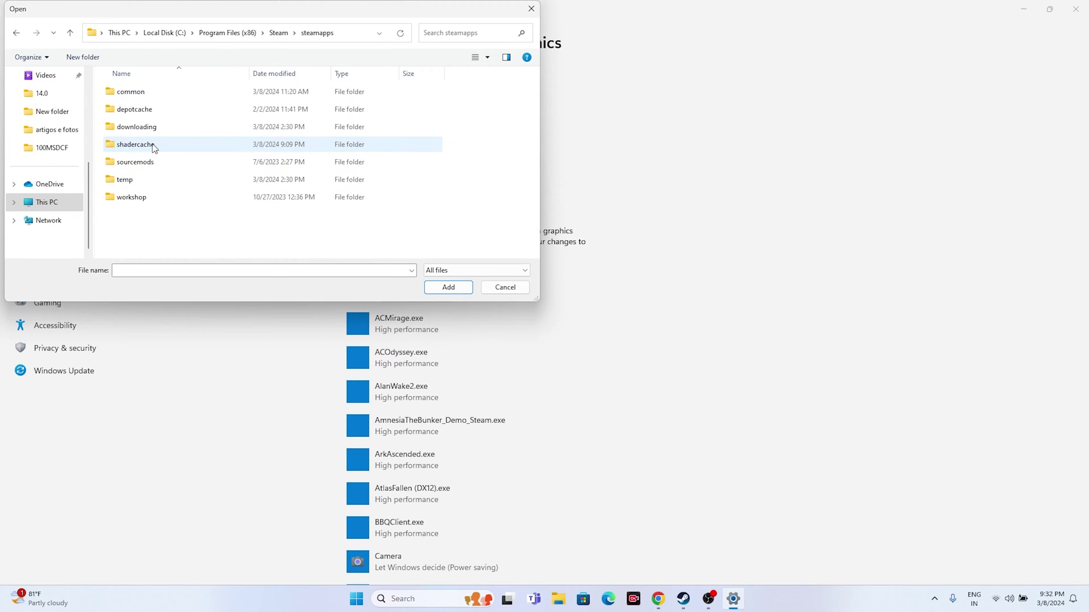
pyautogui.doubleClick(148, 94)
# - Add the WWE2K24_x64 executable from the WWE 2K24 folder to the graphics app list
pyautogui.scroll(-1, 159, 160)
pyautogui.scroll(-7, 159, 161)
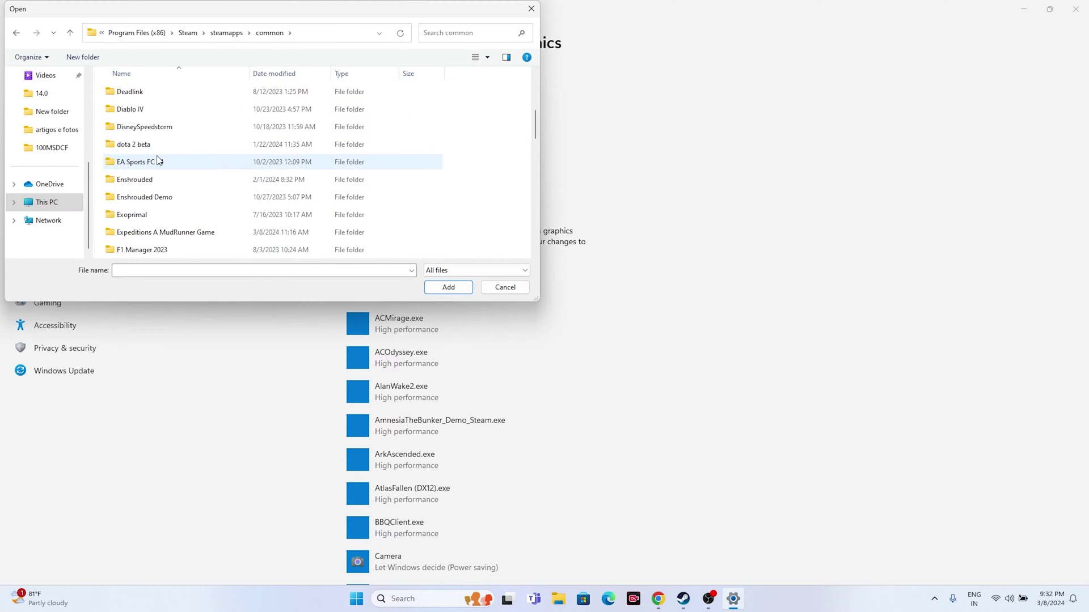
pyautogui.scroll(-5, 157, 155)
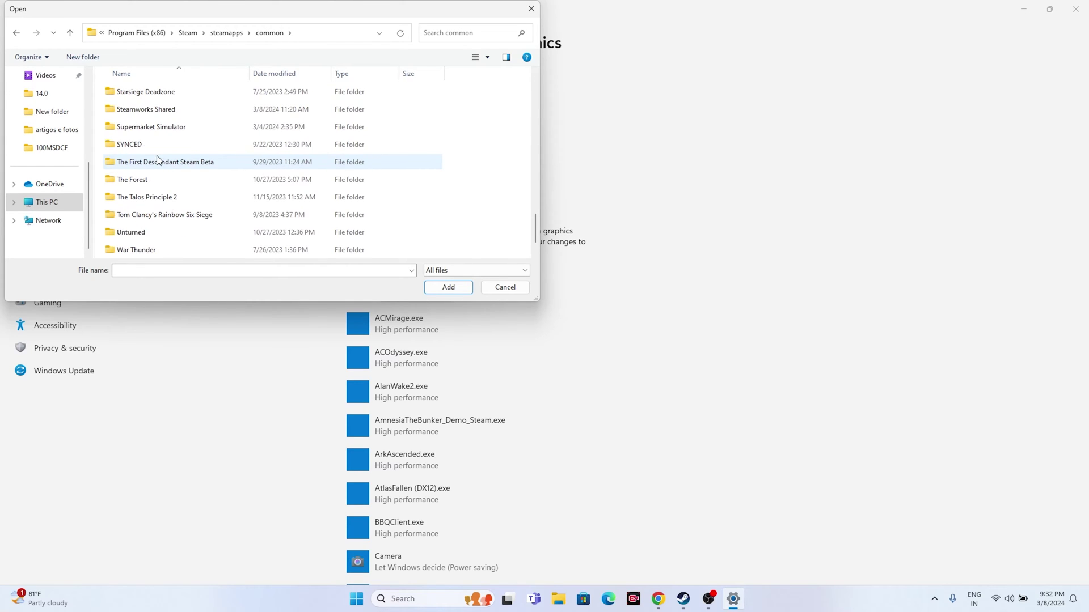
pyautogui.click(149, 251)
pyautogui.doubleClick(150, 251)
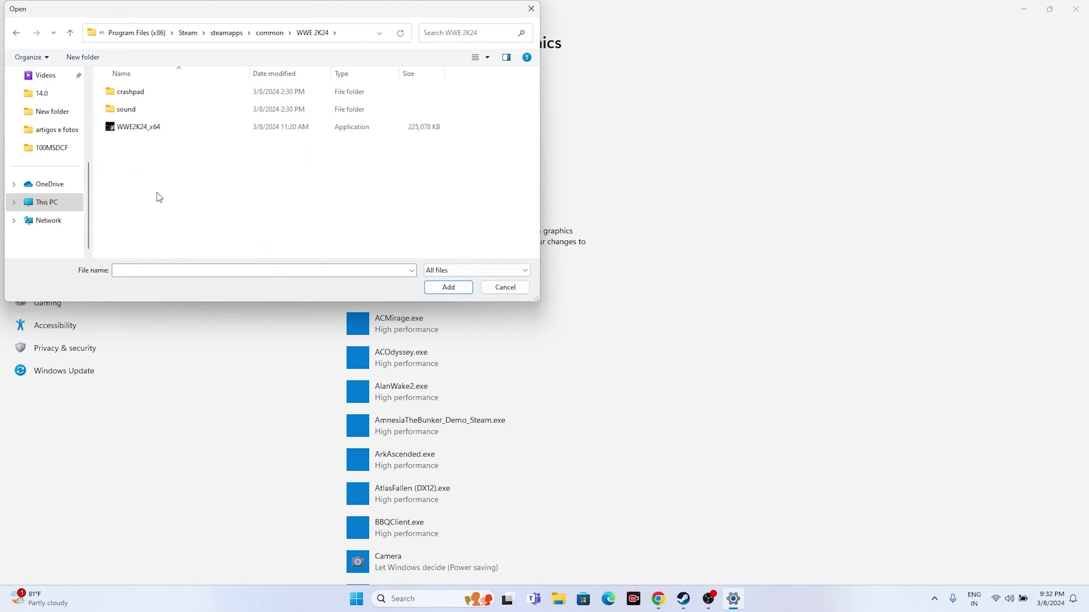
pyautogui.click(150, 132)
pyautogui.click(448, 287)
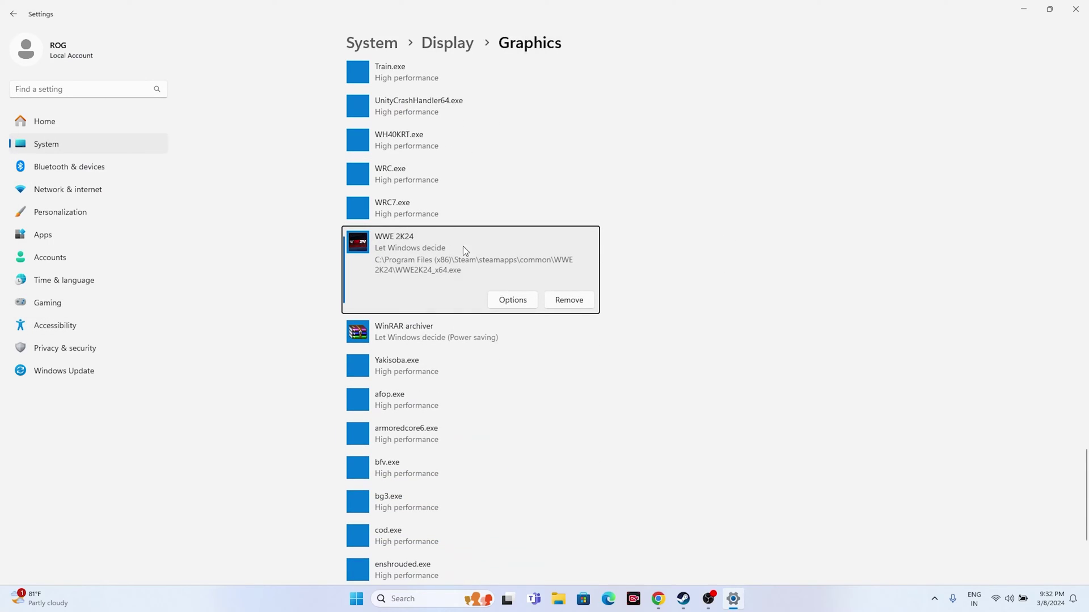
# - Set WWE2K24_x64 to High performance, save, and close Settings
pyautogui.click(505, 296)
pyautogui.click(448, 292)
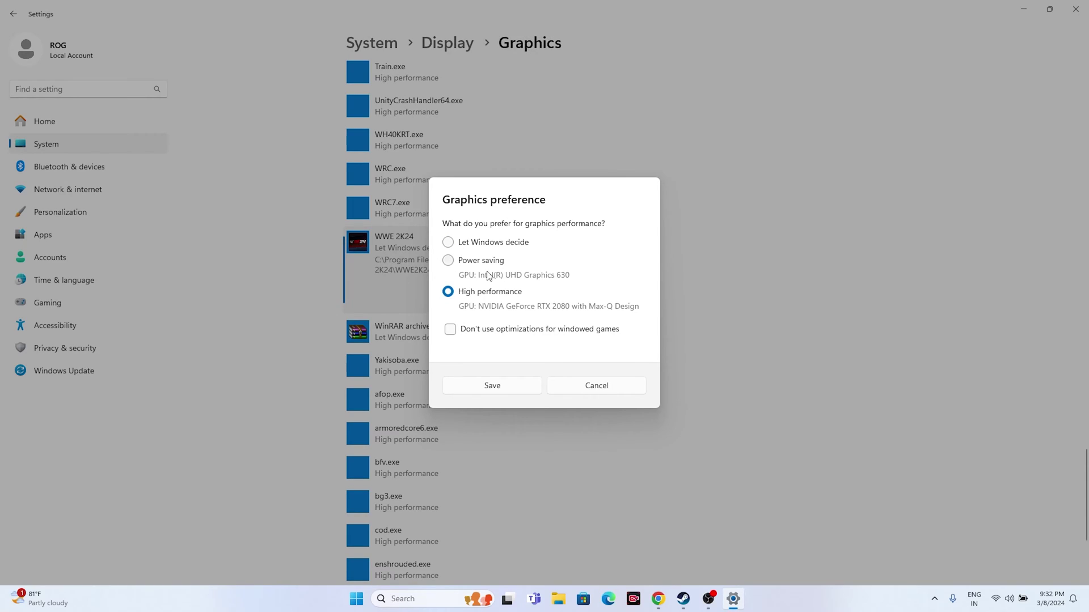
pyautogui.click(482, 384)
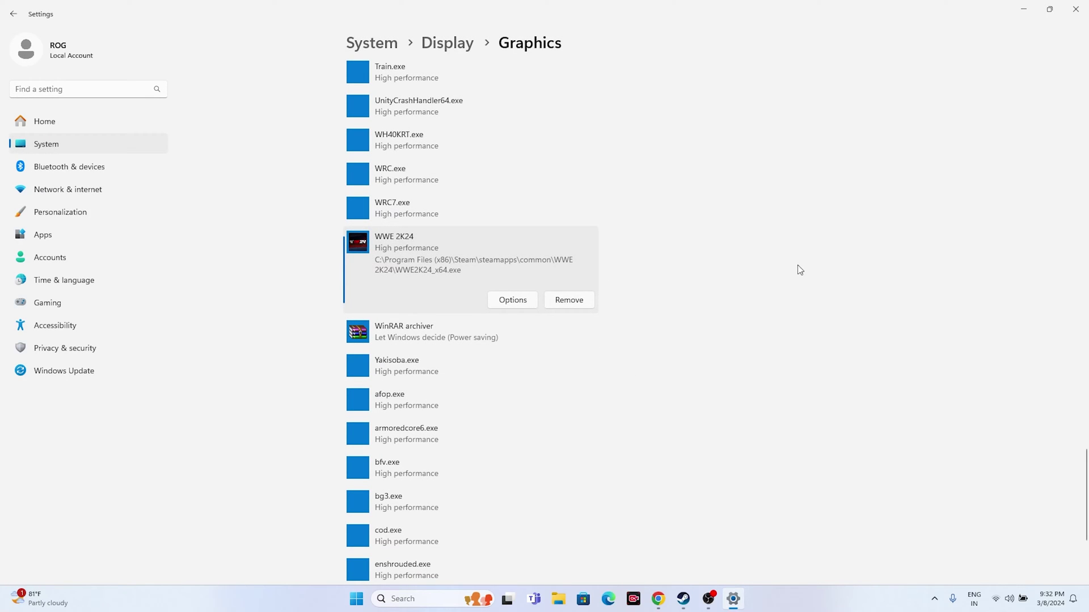
pyautogui.click(1075, 9)
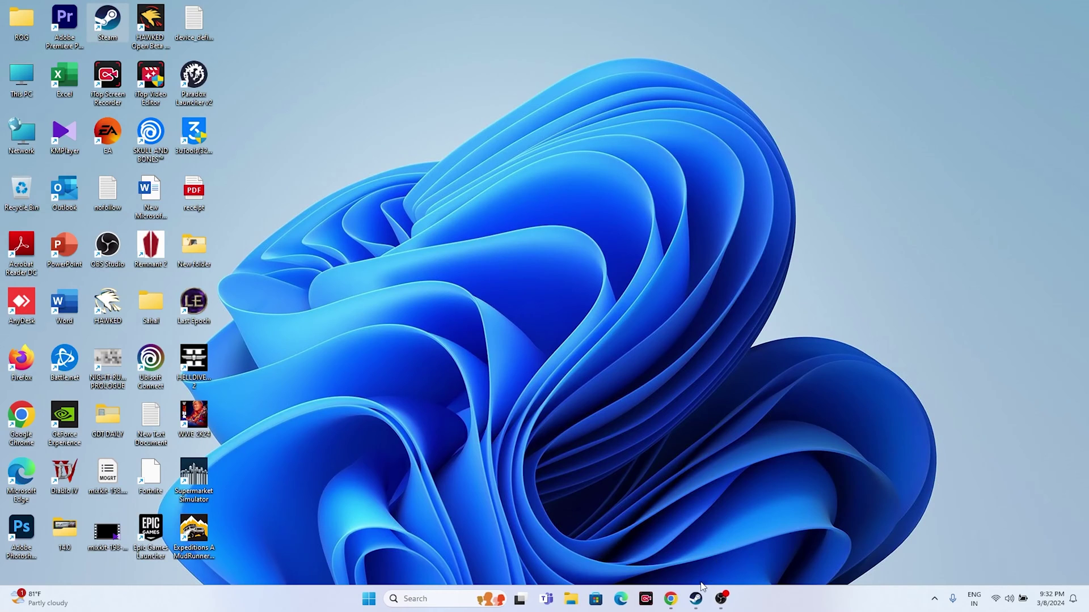
# - Clear Steam off the screen and open advanced system settings from Windows search
pyautogui.click(699, 598)
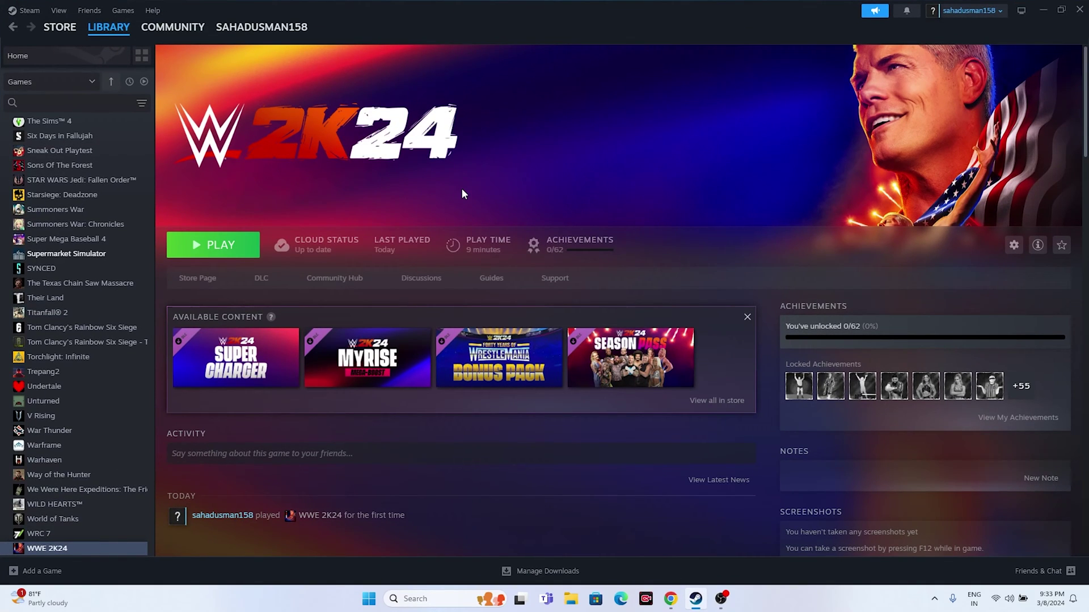
pyautogui.click(1042, 9)
pyautogui.click(429, 596)
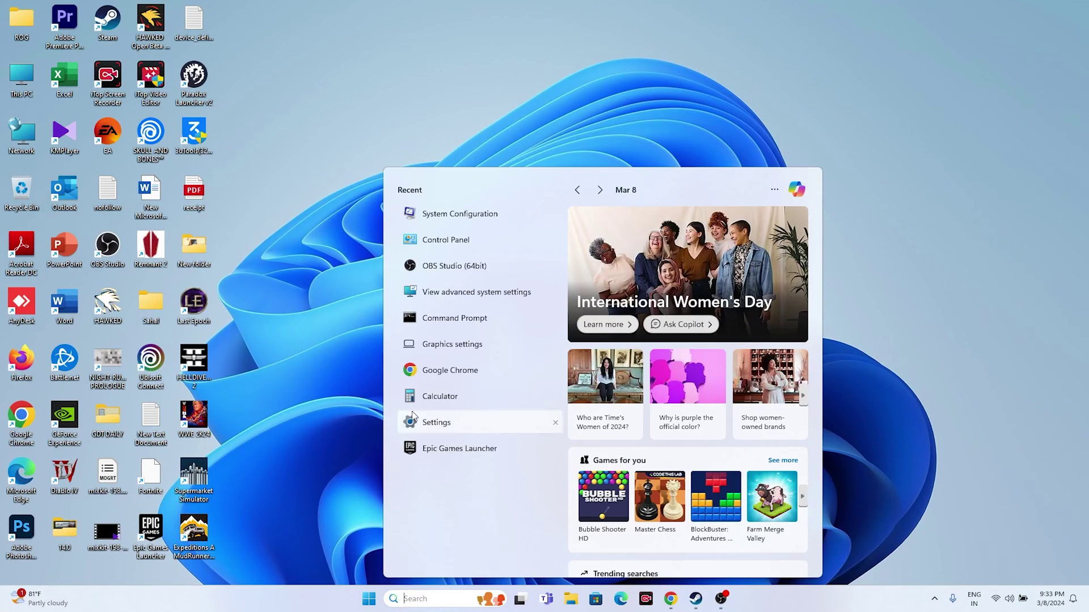
pyautogui.click(458, 293)
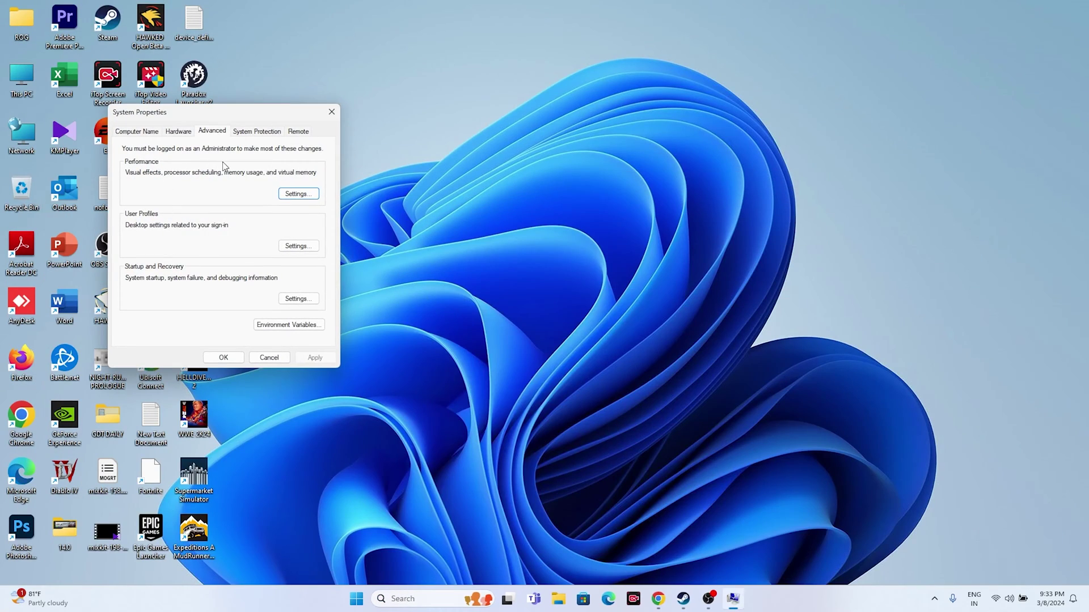
# - Open Virtual Memory for drive C: and switch its paging file to Custom size
pyautogui.click(295, 195)
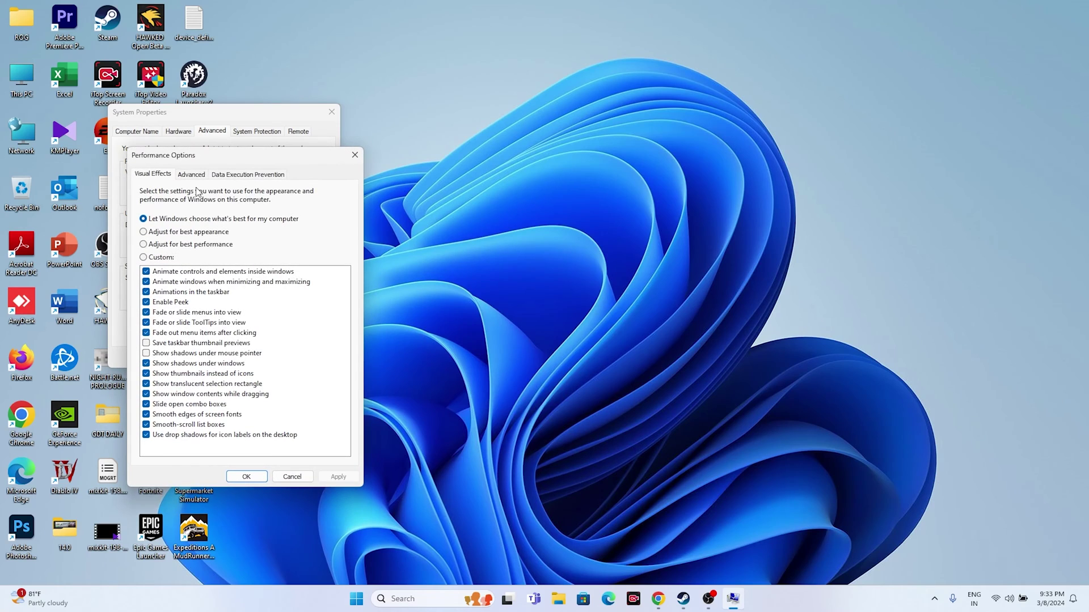
pyautogui.click(191, 175)
pyautogui.click(318, 325)
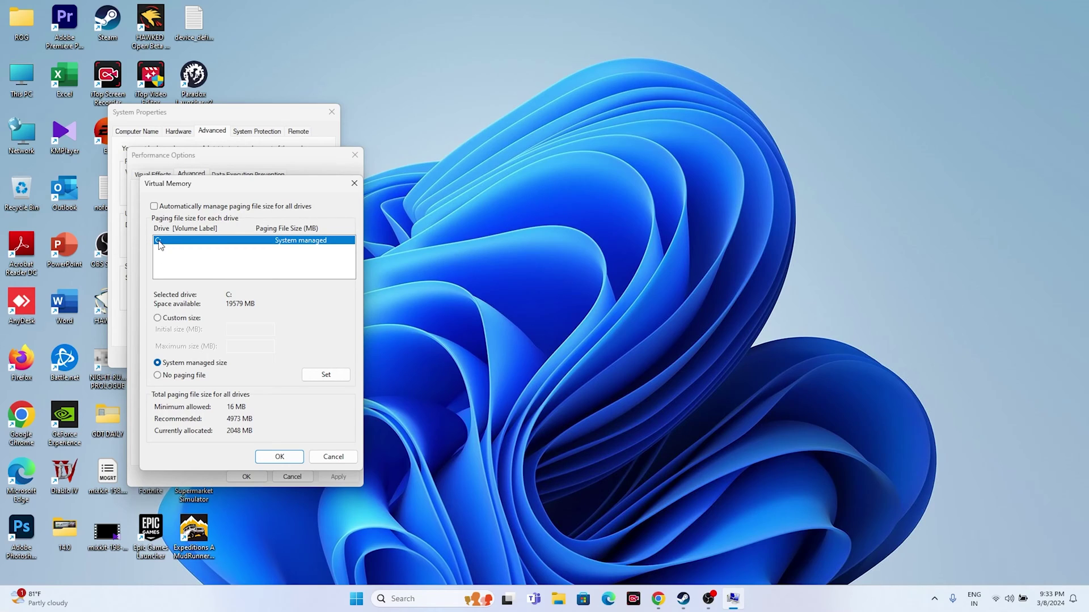
pyautogui.click(158, 319)
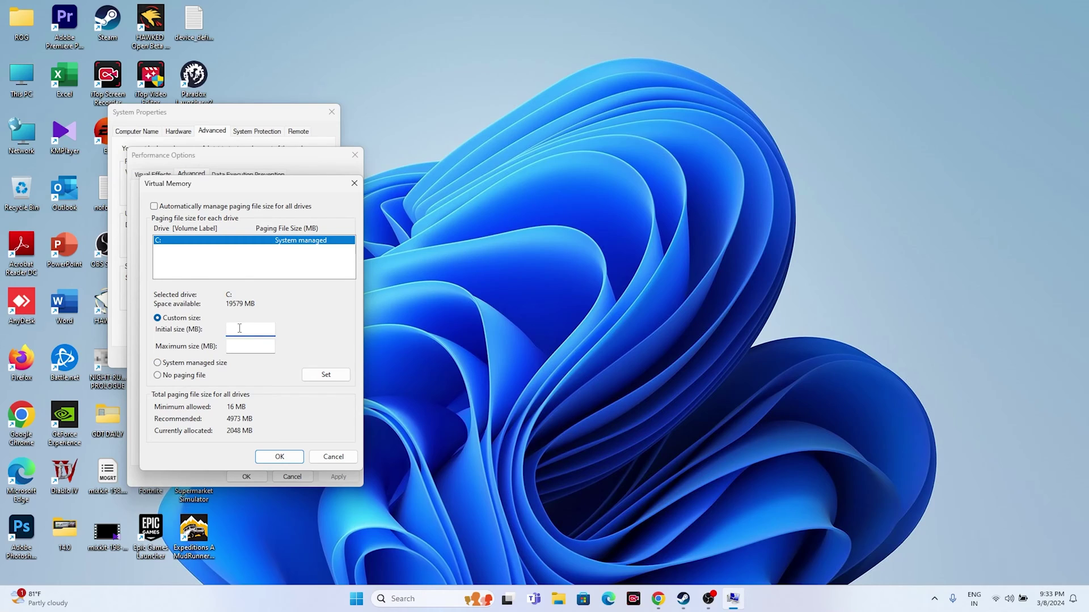
pyautogui.click(241, 345)
# - Launch Calculator and compute 32 × 1024 = 32,768
pyautogui.click(437, 599)
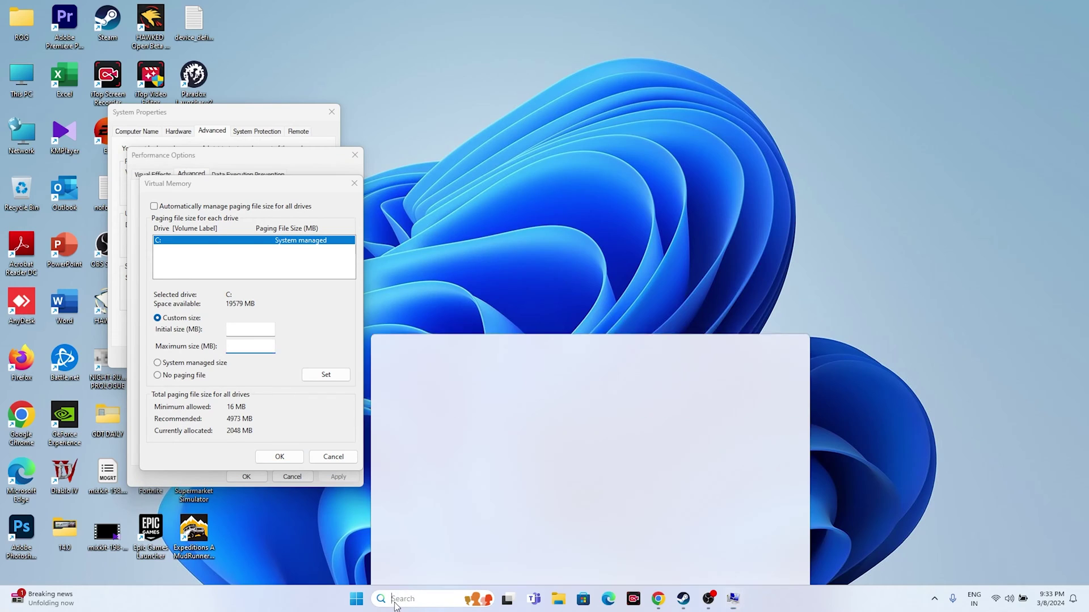
pyautogui.click(448, 399)
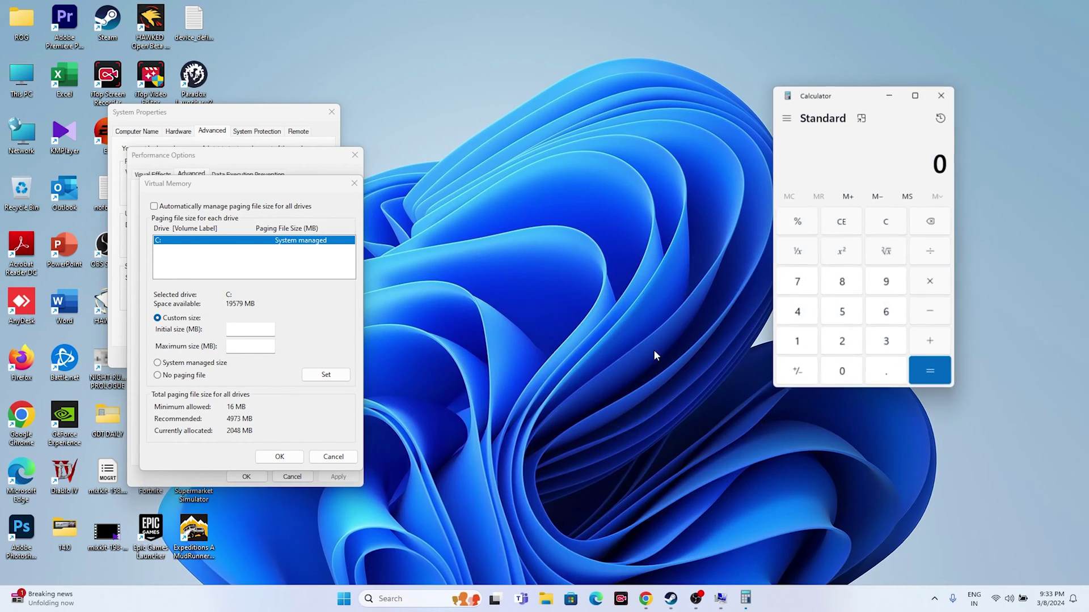
pyautogui.click(883, 342)
pyautogui.click(842, 342)
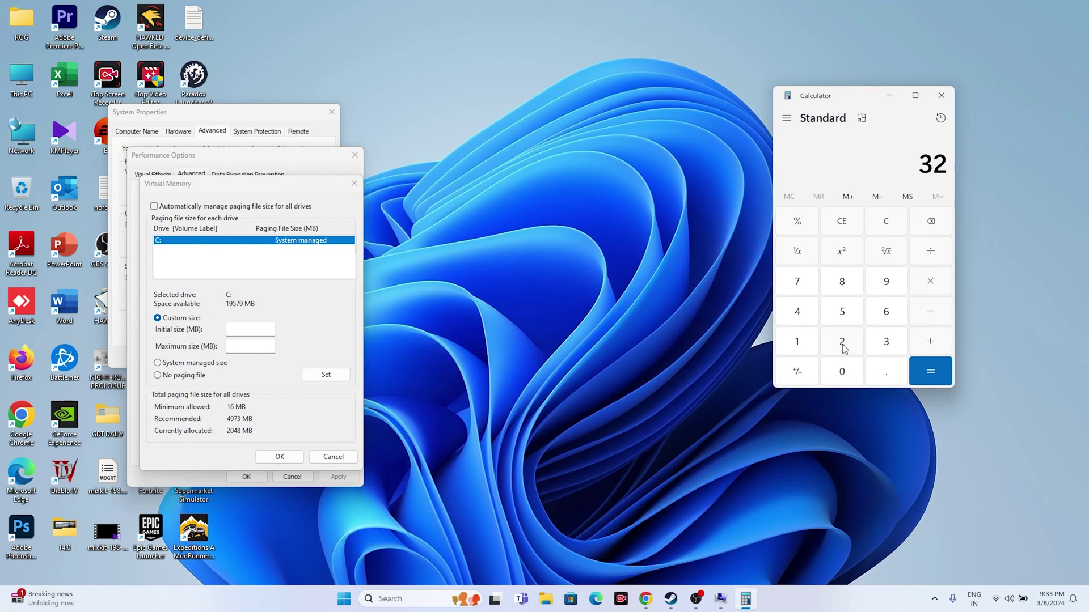
pyautogui.click(927, 281)
pyautogui.click(812, 342)
pyautogui.click(826, 369)
pyautogui.click(839, 342)
pyautogui.click(806, 315)
pyautogui.click(928, 370)
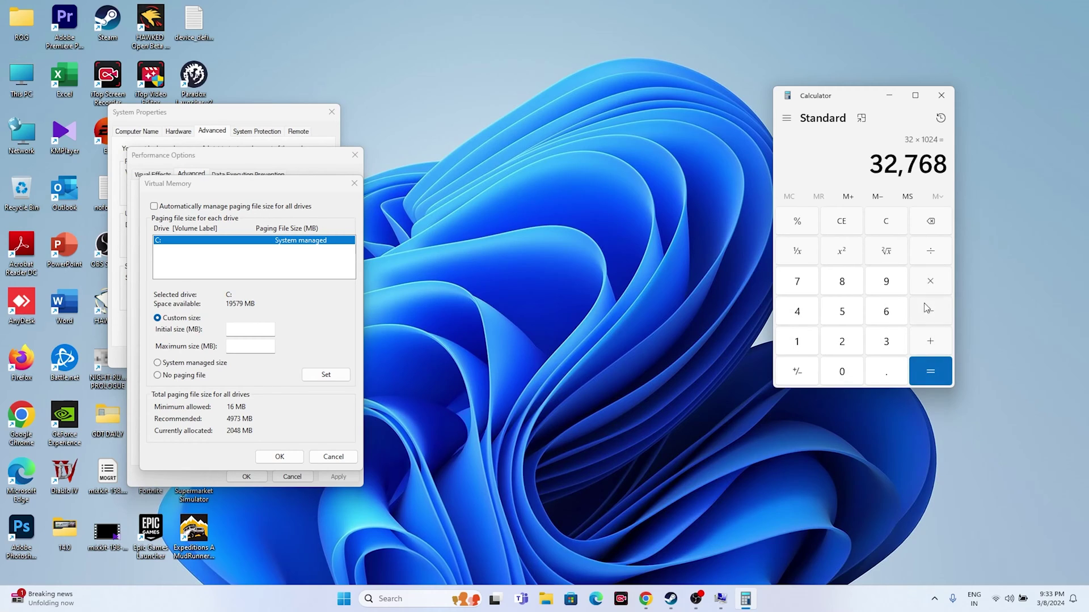
# - Multiply 32,768 by 1.5 and paste 49,152 as the initial paging file size
pyautogui.click(931, 289)
pyautogui.click(840, 351)
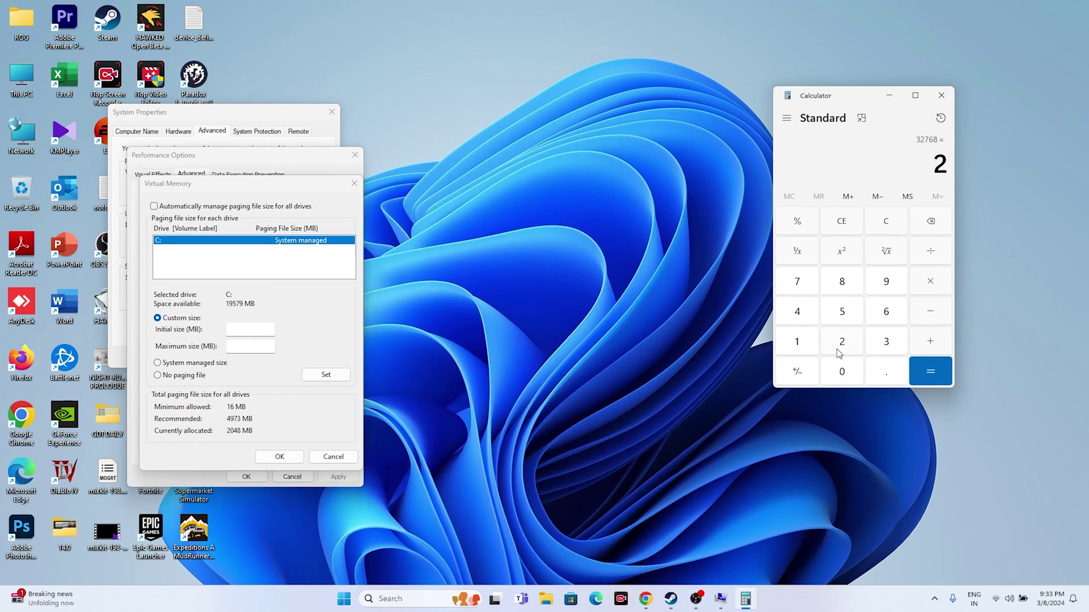
pyautogui.click(930, 227)
pyautogui.click(810, 336)
pyautogui.click(880, 372)
pyautogui.click(842, 312)
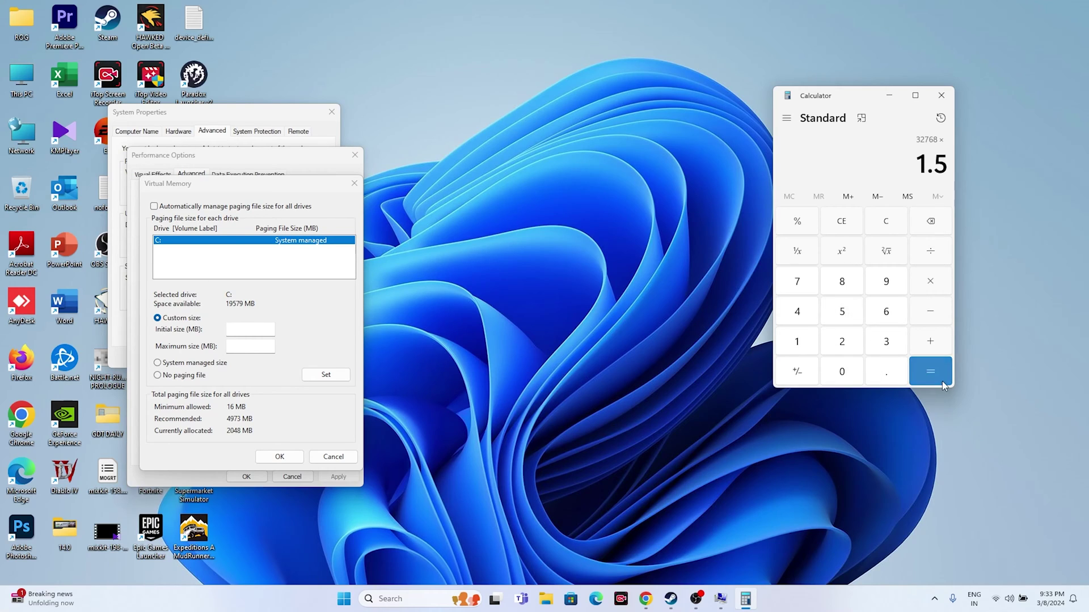
pyautogui.click(930, 371)
pyautogui.moveTo(876, 161); pyautogui.dragTo(946, 165)
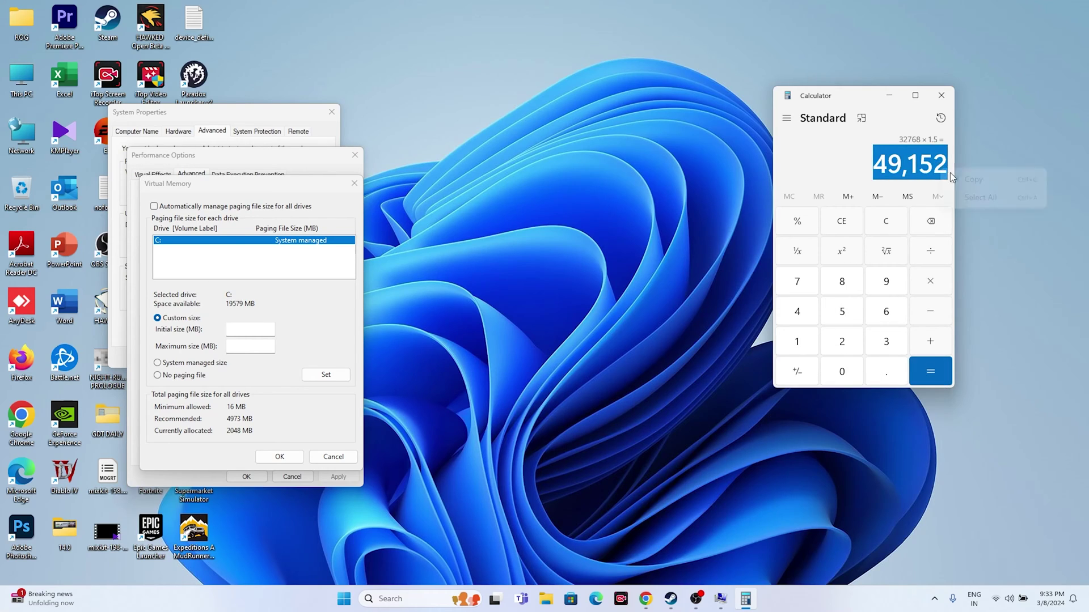
pyautogui.rightClick(259, 333)
pyautogui.click(292, 375)
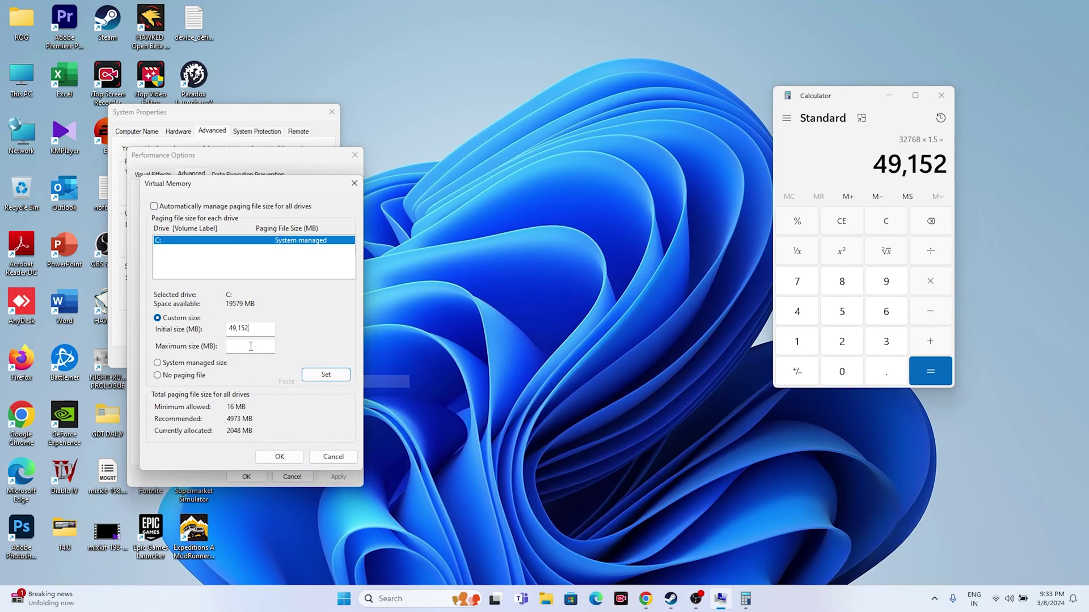
# - Recompute 32 × 1024 × 3 in Calculator to get 98,304
pyautogui.click(854, 226)
pyautogui.click(887, 343)
pyautogui.click(844, 343)
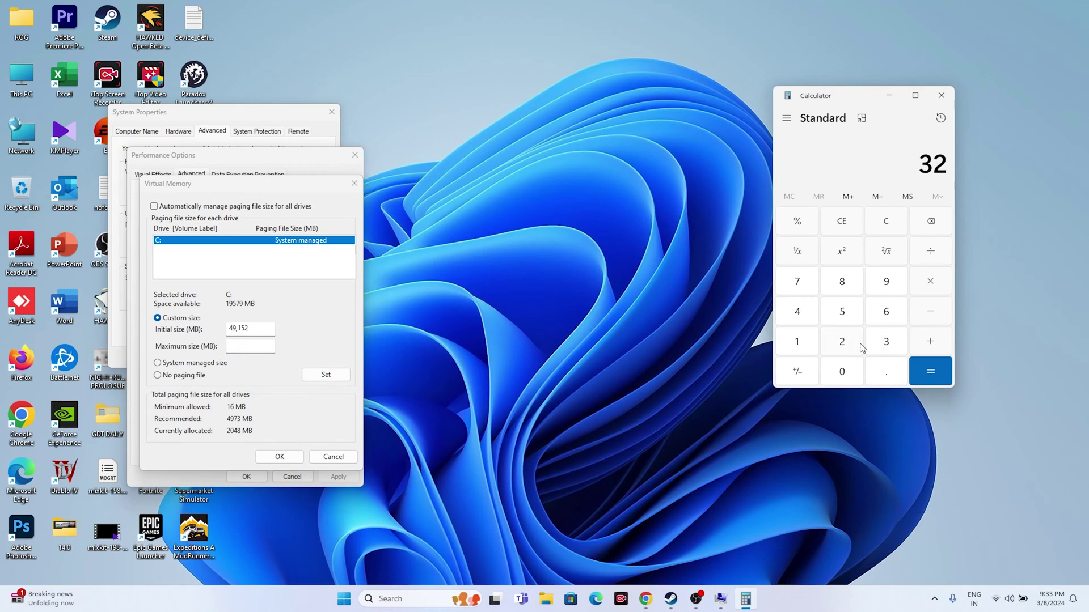
pyautogui.click(931, 277)
pyautogui.click(797, 341)
pyautogui.click(842, 372)
pyautogui.click(841, 342)
pyautogui.click(796, 311)
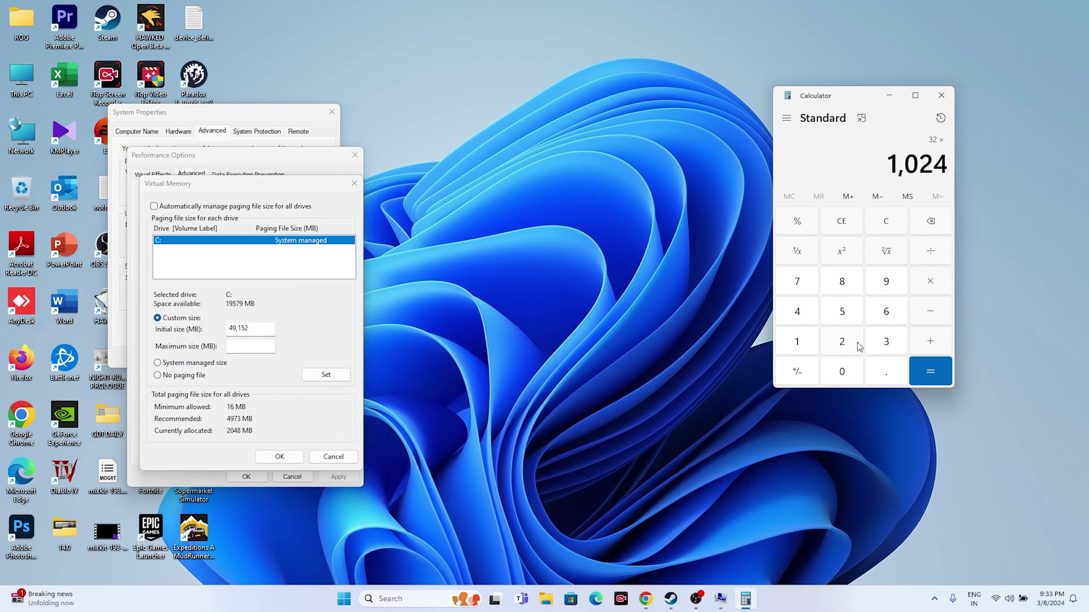
pyautogui.click(930, 371)
pyautogui.click(930, 281)
pyautogui.click(886, 341)
pyautogui.click(930, 372)
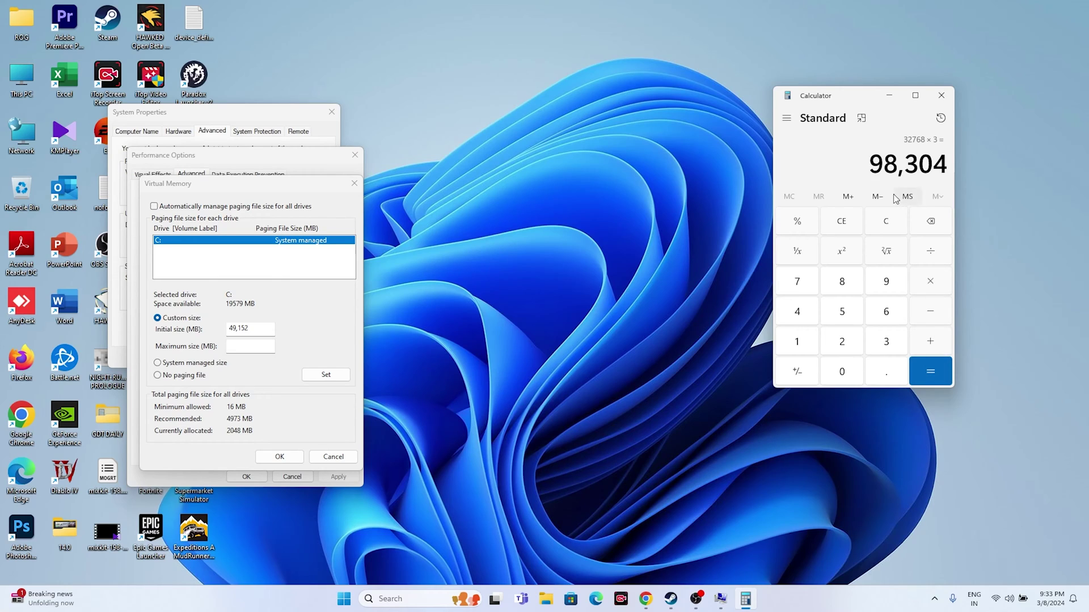
# - Paste 98,304 as the maximum size, confirm with OK, and close Performance Options
pyautogui.click(874, 162)
pyautogui.hotkey('ctrl', 'c')
pyautogui.rightClick(943, 160)
pyautogui.click(951, 180)
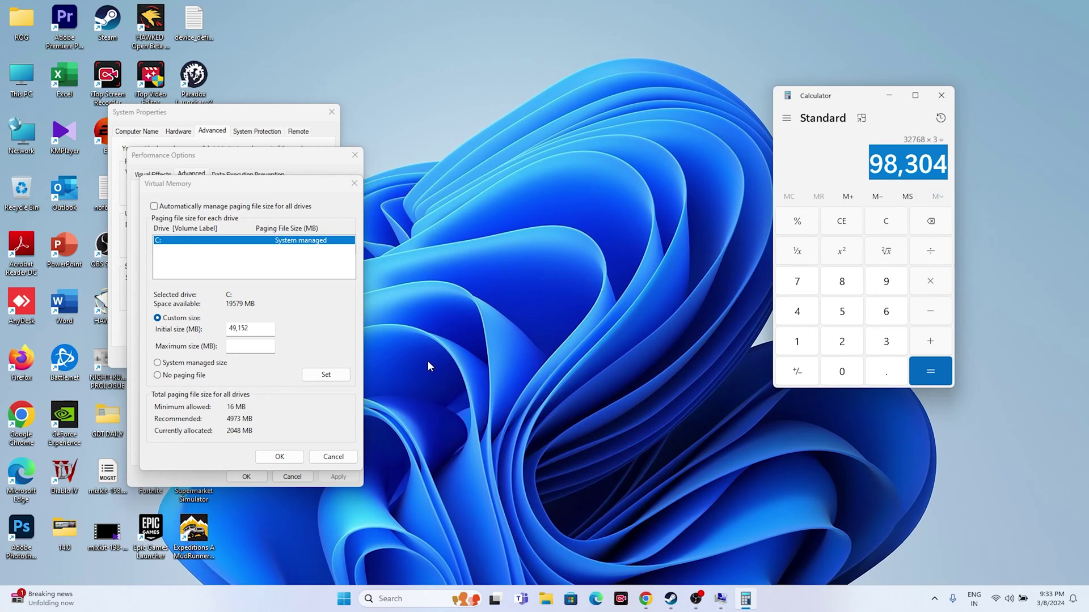
pyautogui.rightClick(240, 340)
pyautogui.click(272, 391)
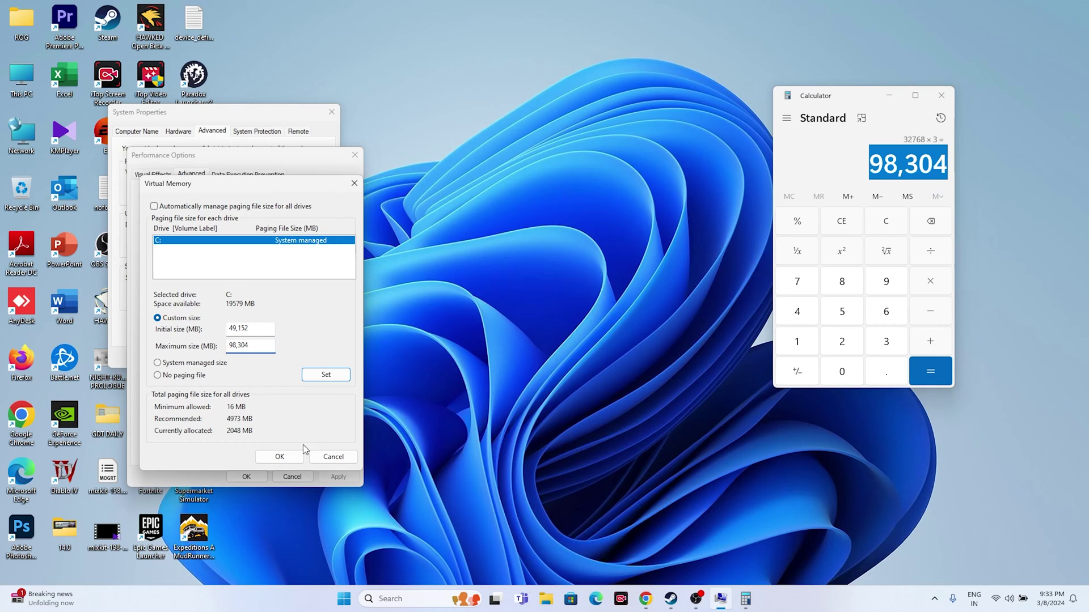
pyautogui.click(278, 459)
pyautogui.click(253, 477)
# - Close System Properties and Calculator, return to Chrome's GeForce Drivers page, and decline notifications
pyautogui.click(221, 356)
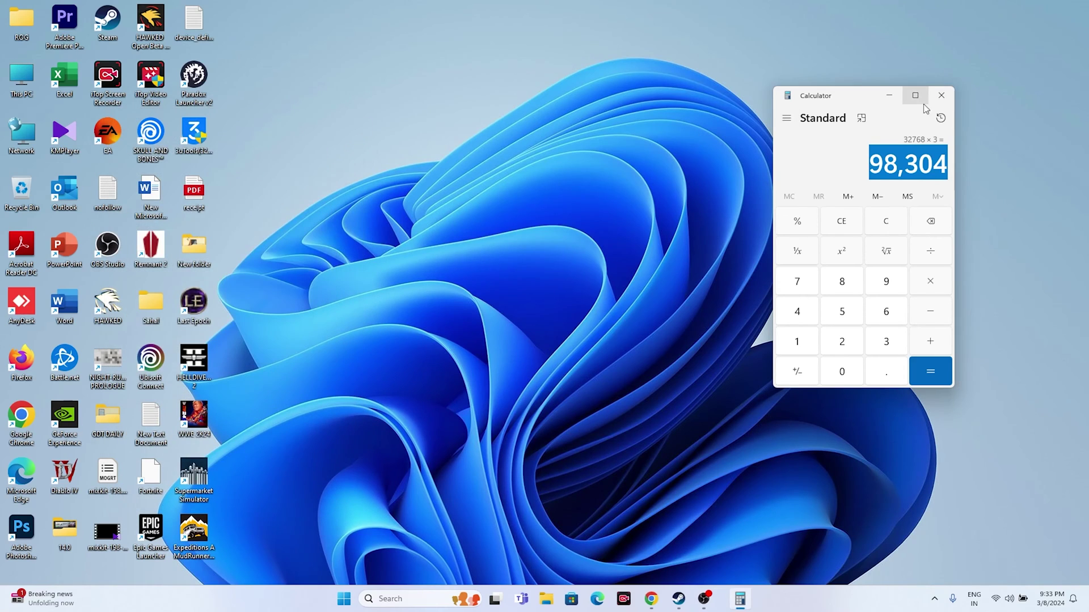
pyautogui.click(940, 98)
pyautogui.click(670, 599)
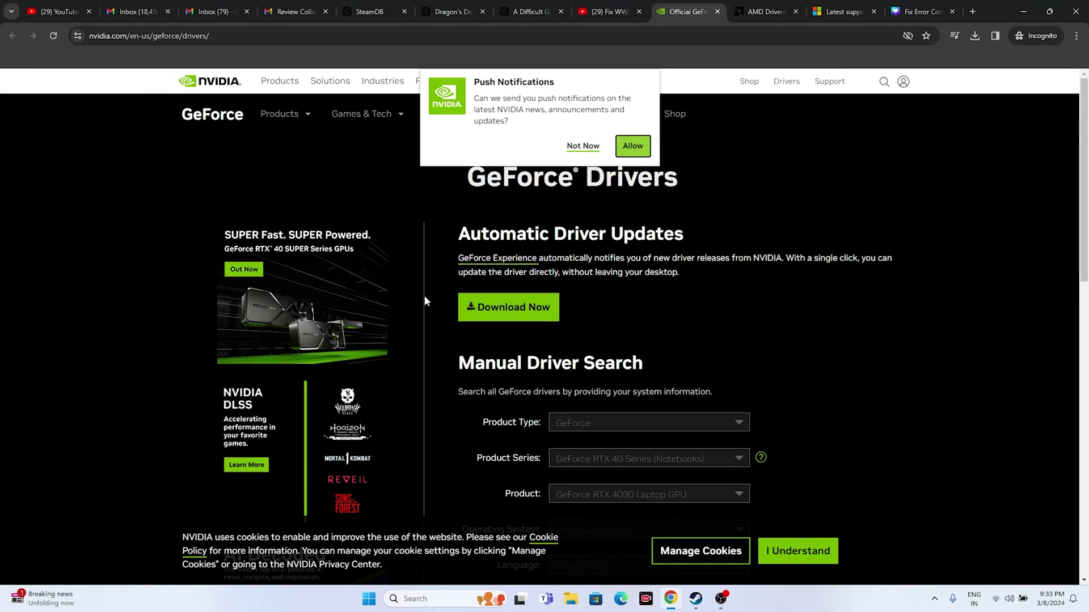
pyautogui.click(1024, 11)
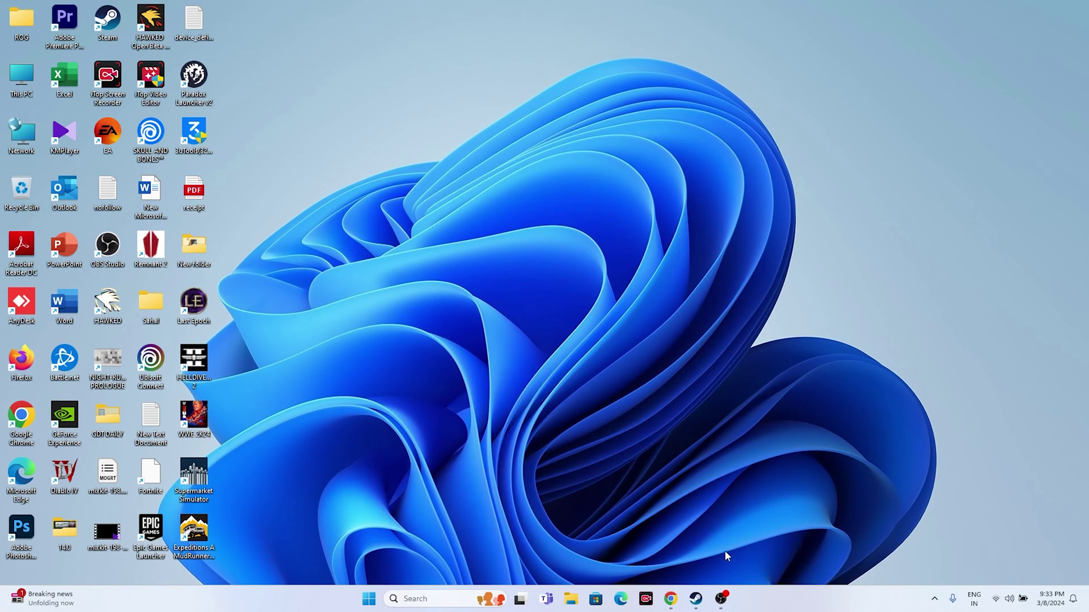
pyautogui.click(701, 599)
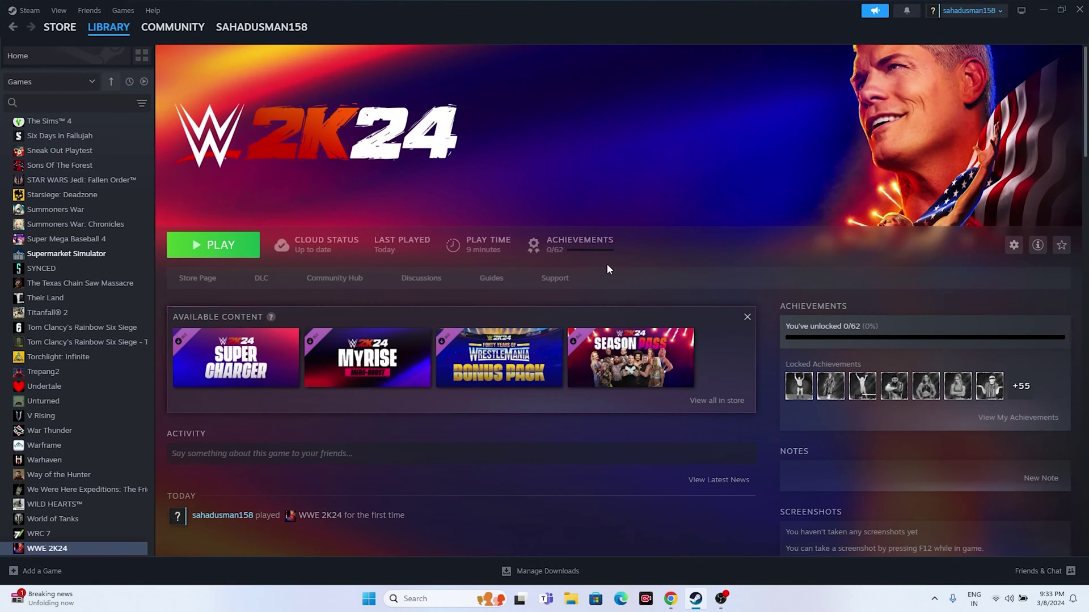
pyautogui.click(1042, 10)
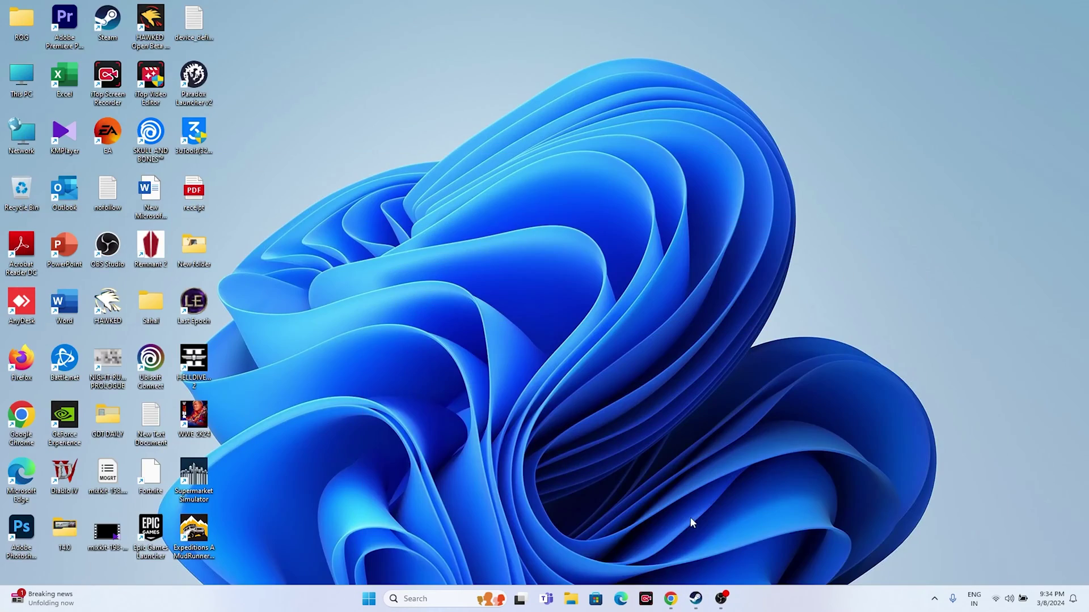
pyautogui.click(671, 599)
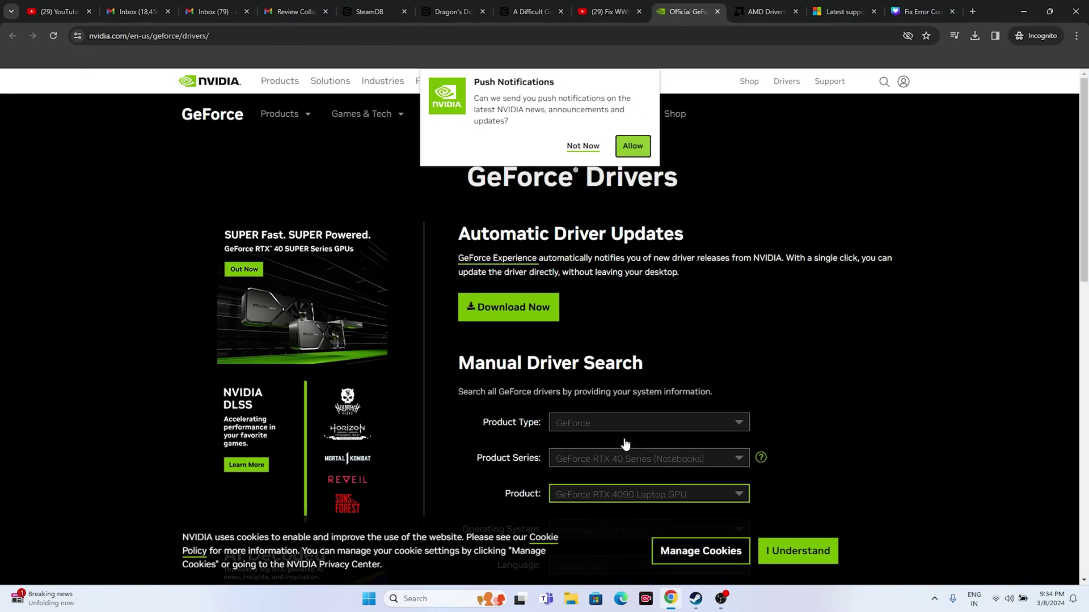
pyautogui.click(583, 146)
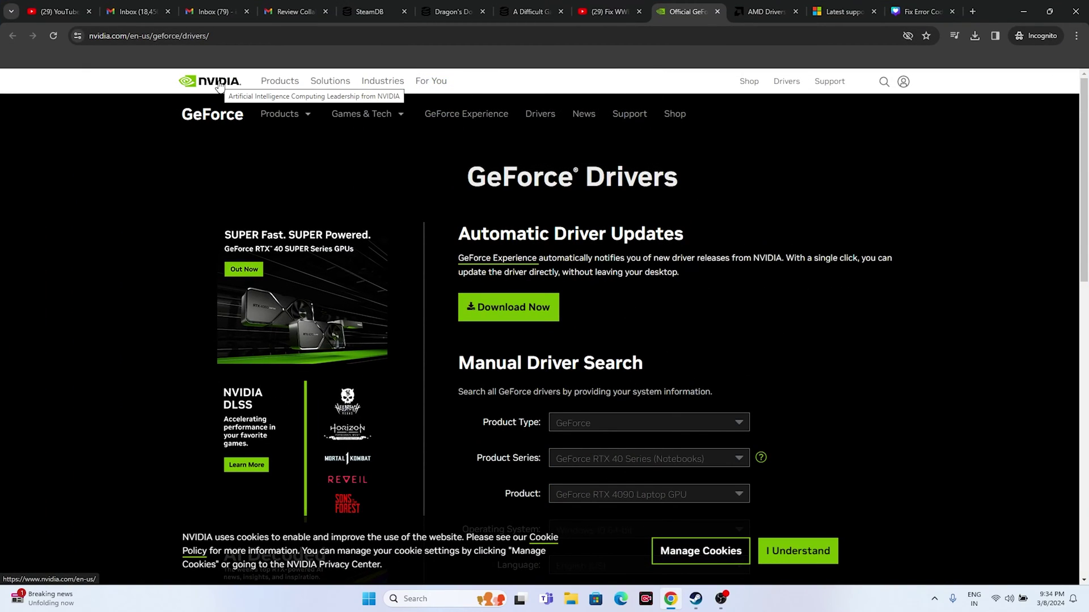
# - Search drivers for GeForce RTX 40 Series (Notebooks) on Windows 11
pyautogui.click(769, 7)
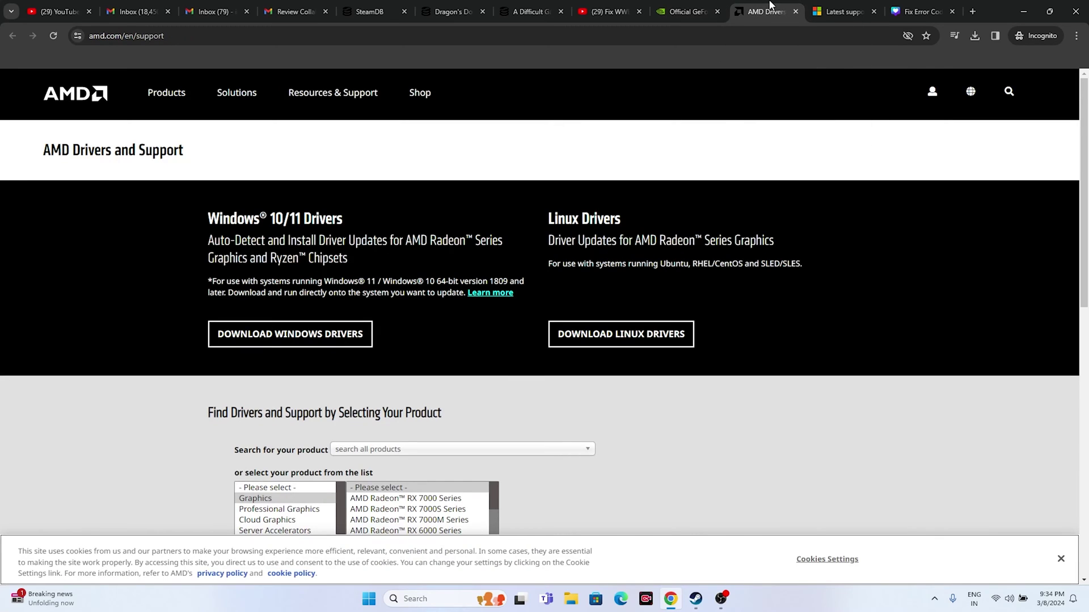
pyautogui.click(688, 8)
pyautogui.scroll(-4, 832, 192)
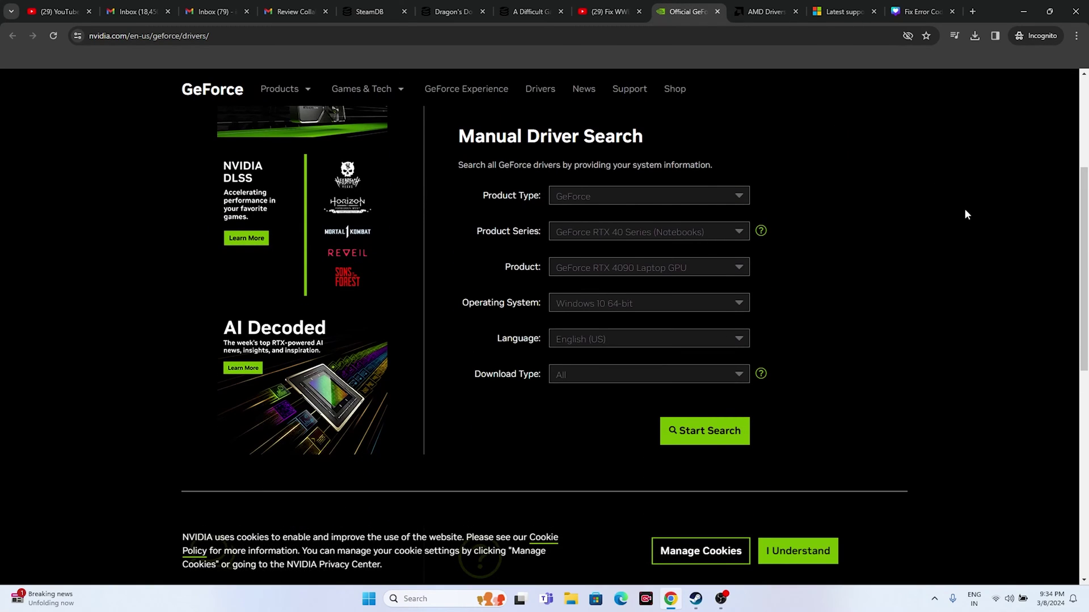
pyautogui.click(590, 198)
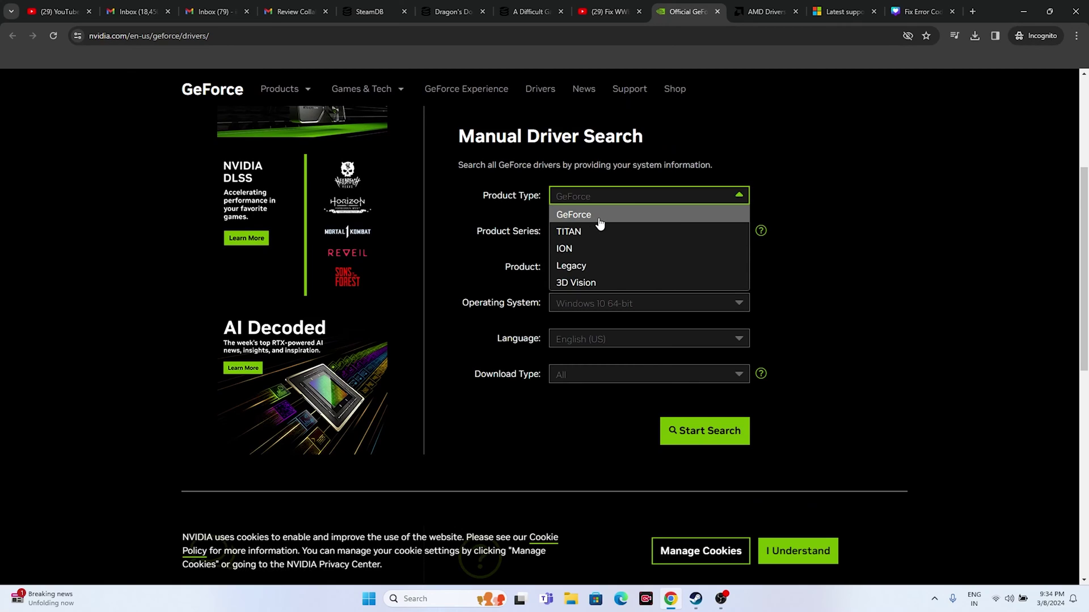
pyautogui.click(599, 216)
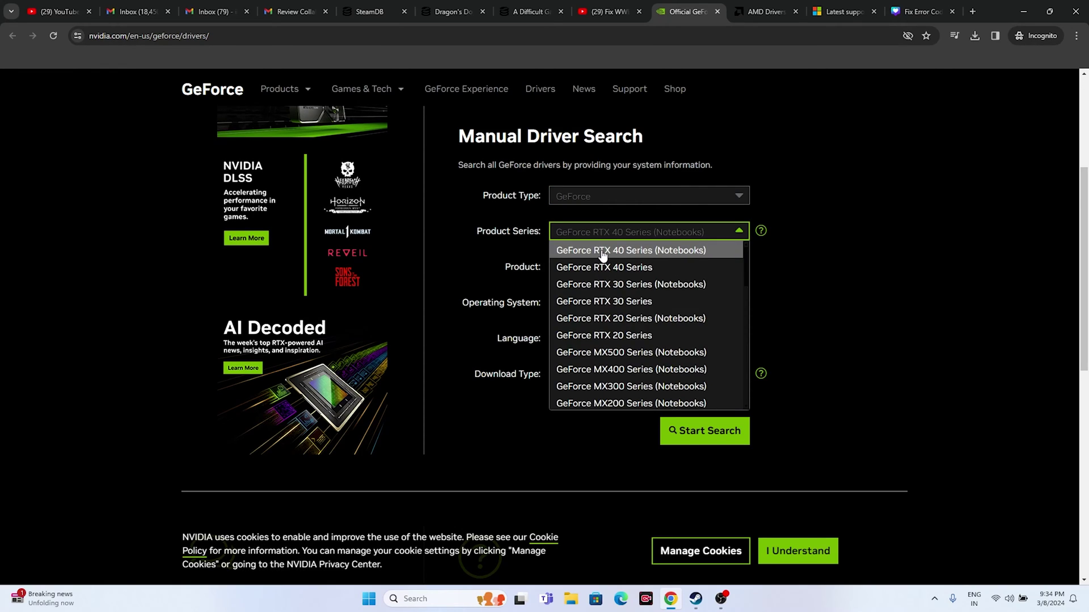
pyautogui.click(709, 252)
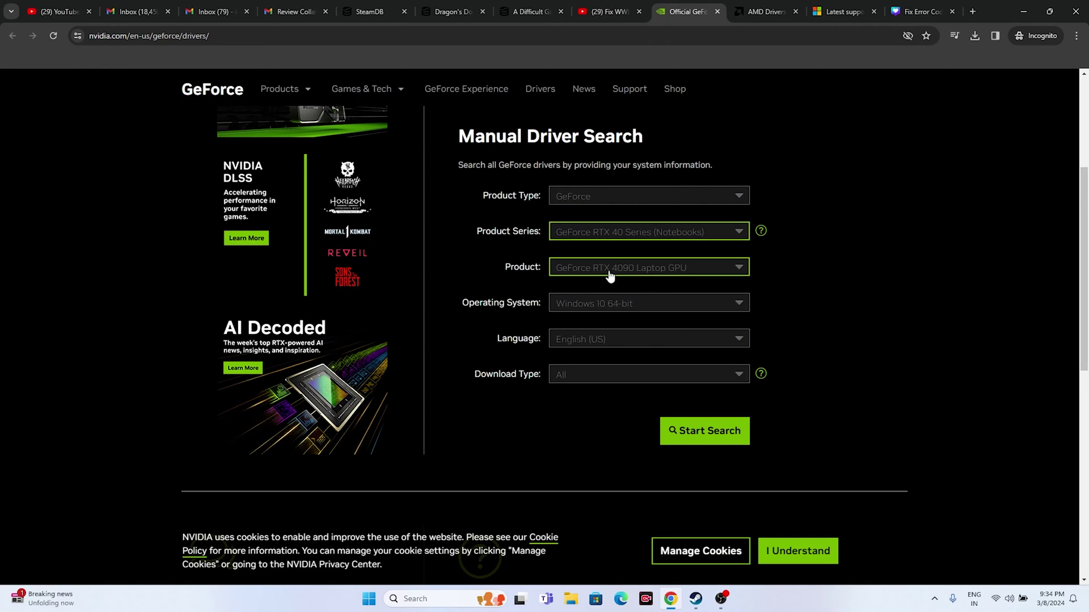
pyautogui.click(587, 309)
pyautogui.click(590, 343)
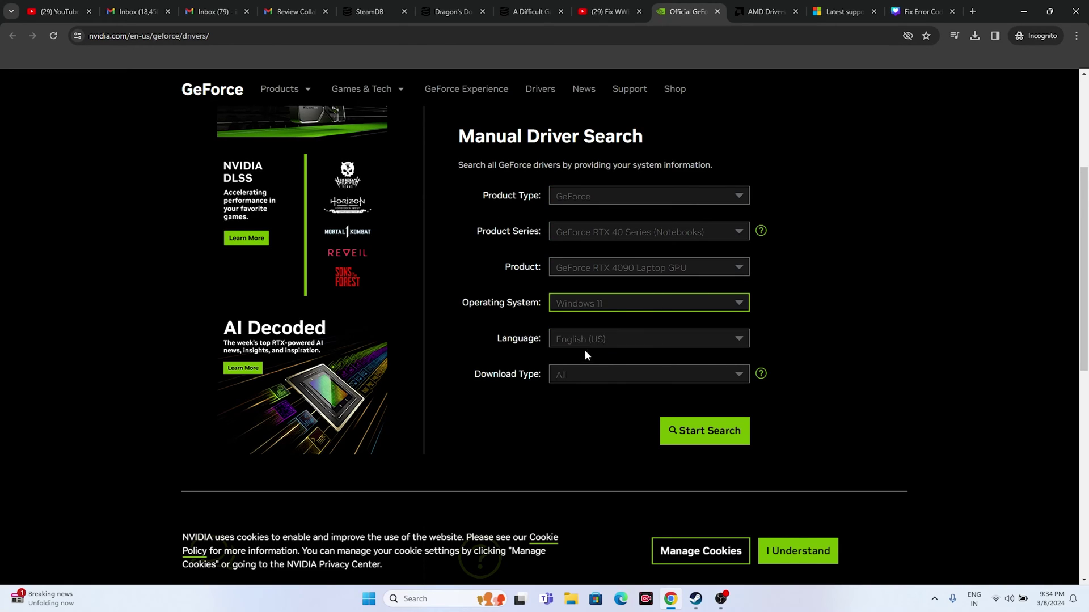
pyautogui.click(686, 431)
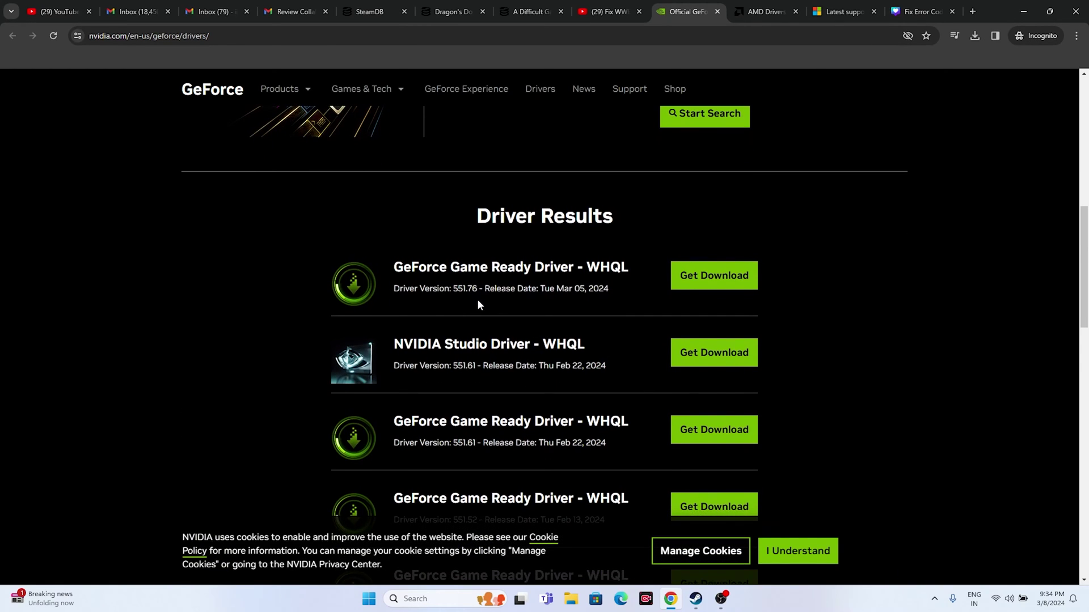
# - Note the latest driver 551.76, released Mar 05, 2024, then go to the AMD drivers tab
pyautogui.moveTo(452, 289); pyautogui.dragTo(475, 289)
pyautogui.click(521, 291)
pyautogui.moveTo(574, 289); pyautogui.dragTo(600, 289)
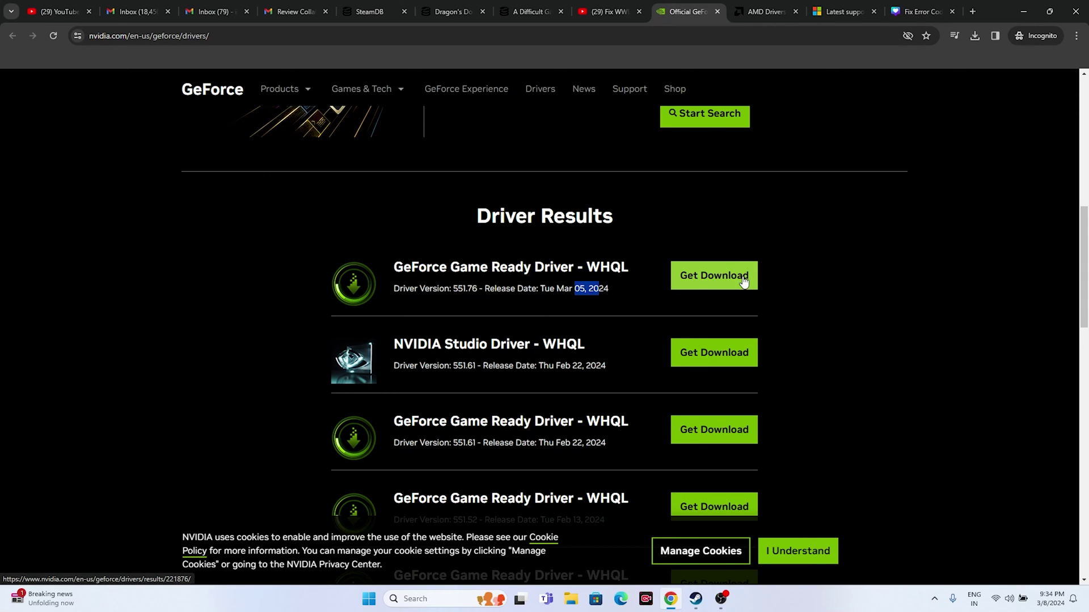
pyautogui.click(766, 7)
# - Select Radeon RX 7000M Series > RX 7600M in AMD's product selector and submit
pyautogui.scroll(-3, 431, 271)
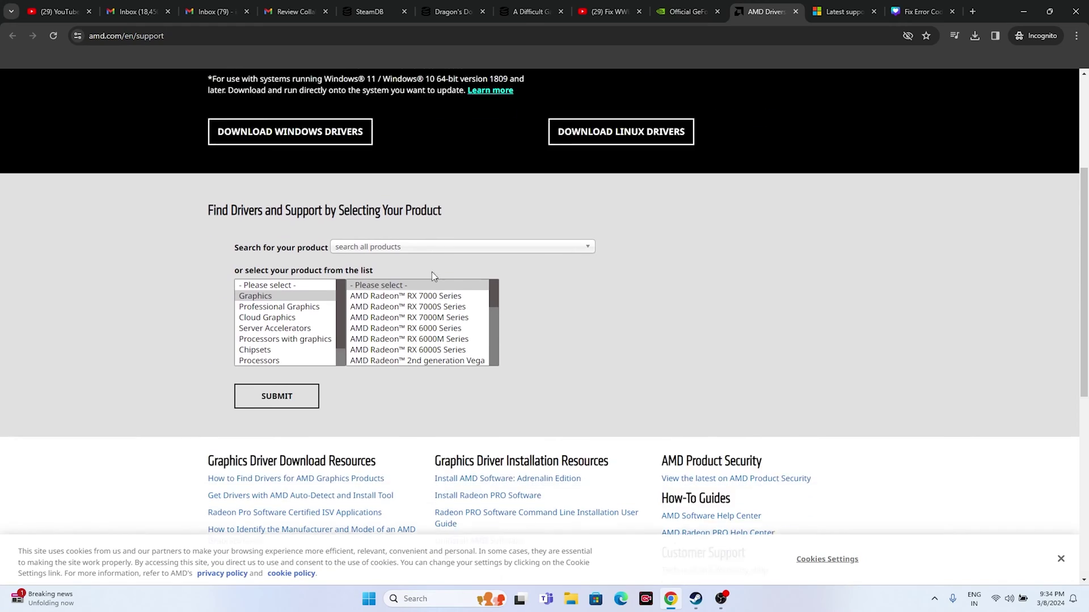
pyautogui.click(370, 293)
pyautogui.click(526, 274)
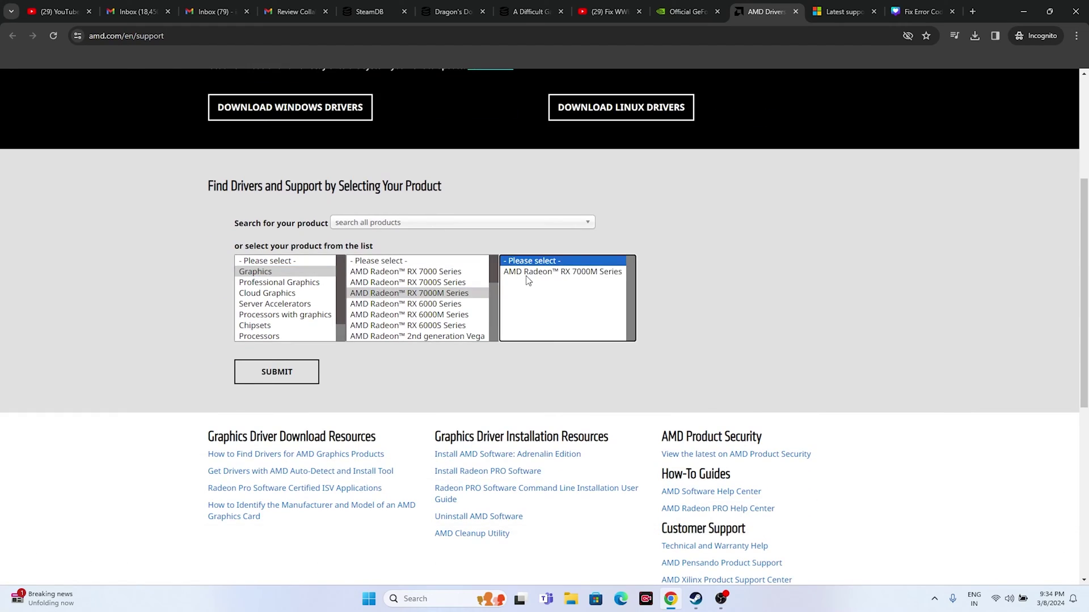
pyautogui.click(666, 293)
pyautogui.click(305, 382)
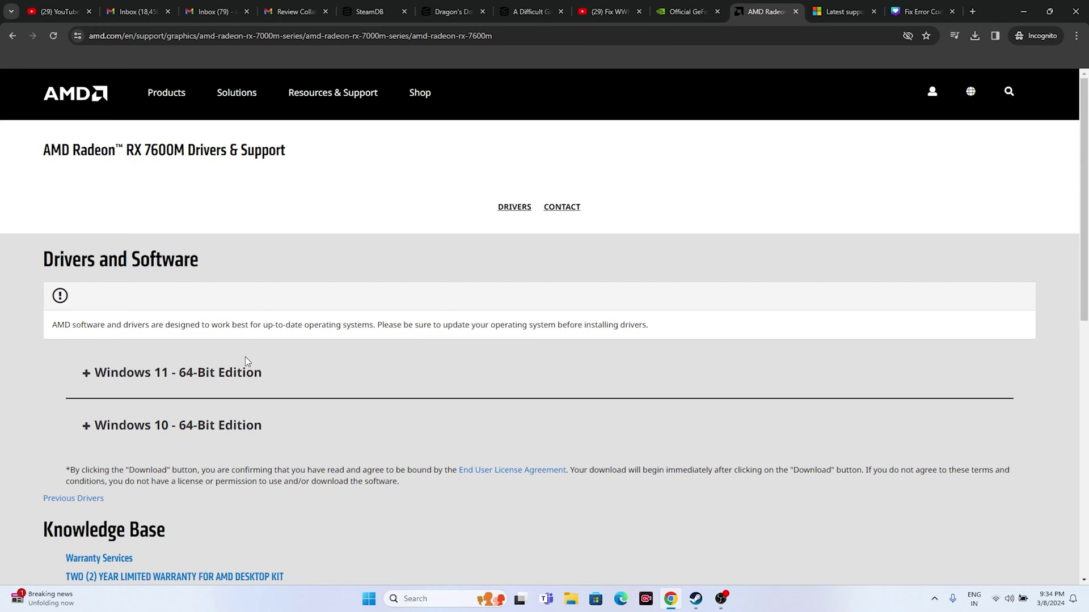
# - Switch to the Microsoft Learn Visual C++ Redistributable page and scroll to the latest version table
pyautogui.click(840, 13)
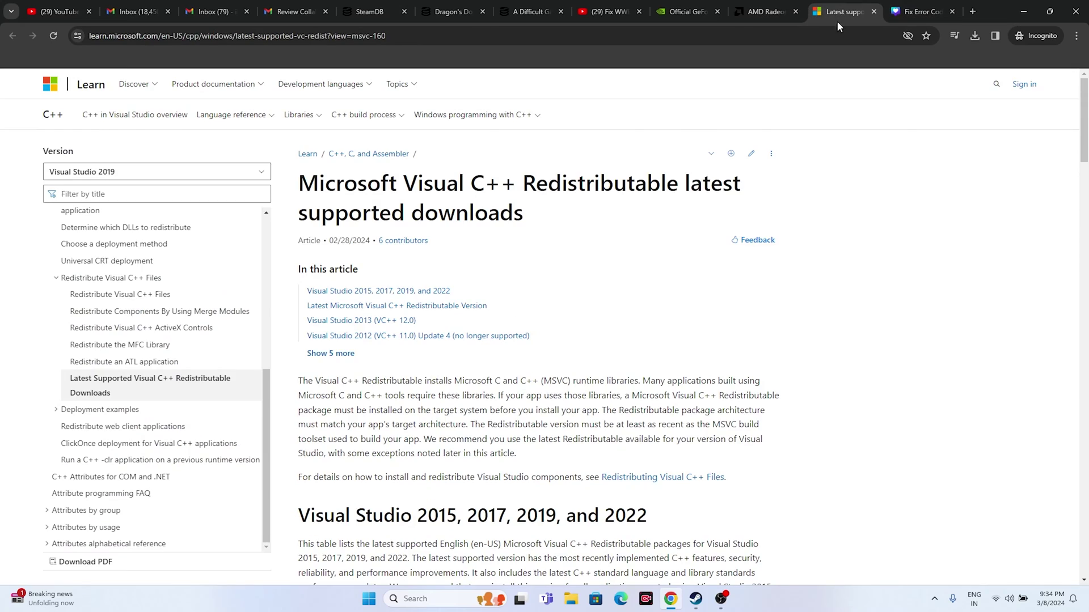
pyautogui.moveTo(526, 219); pyautogui.dragTo(311, 189)
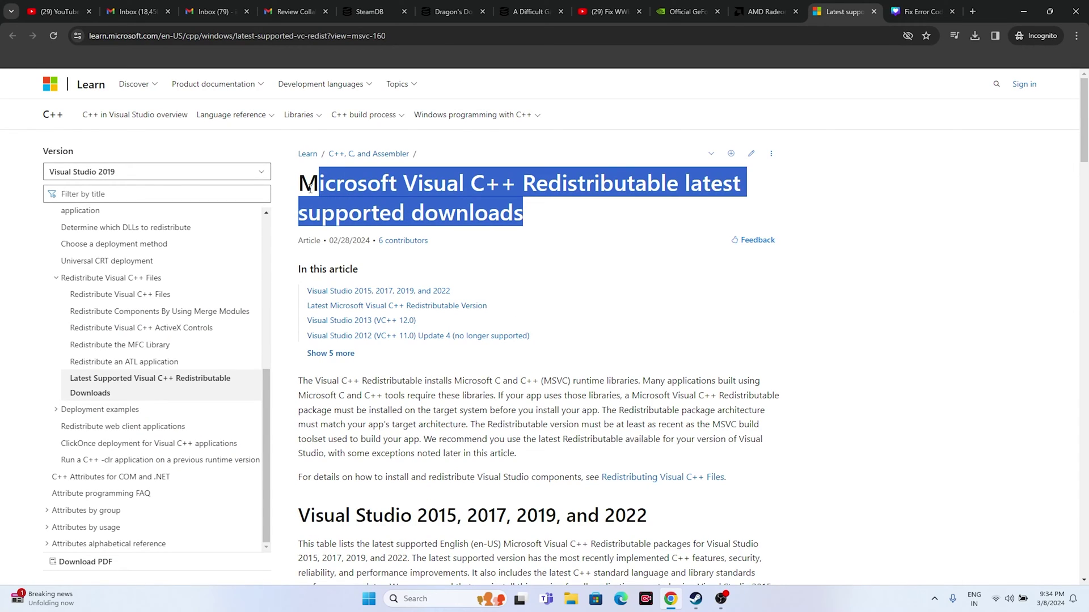
pyautogui.click(580, 210)
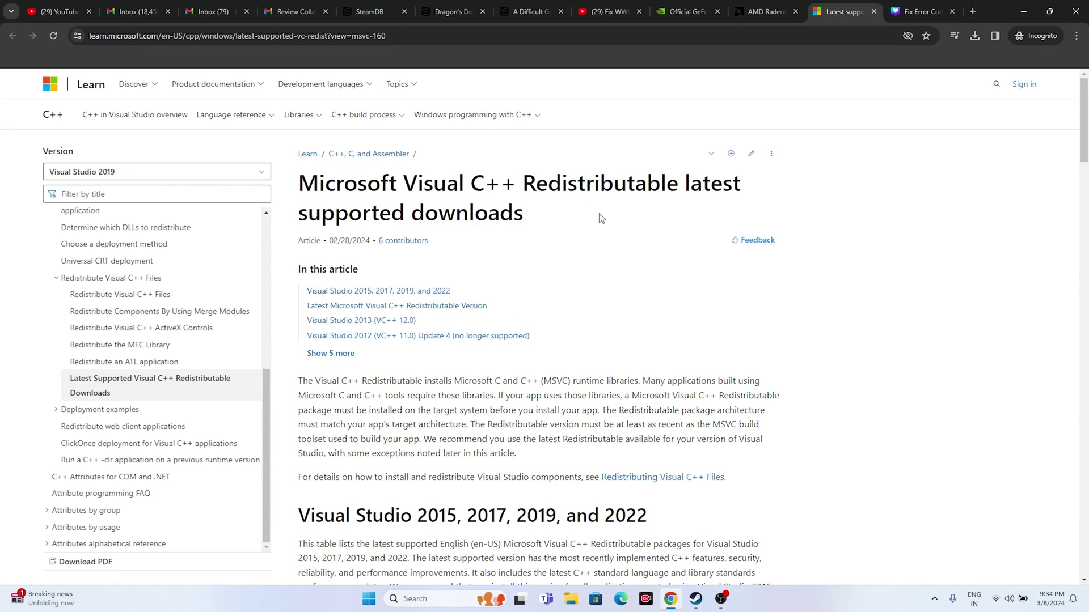
pyautogui.scroll(-5, 600, 208)
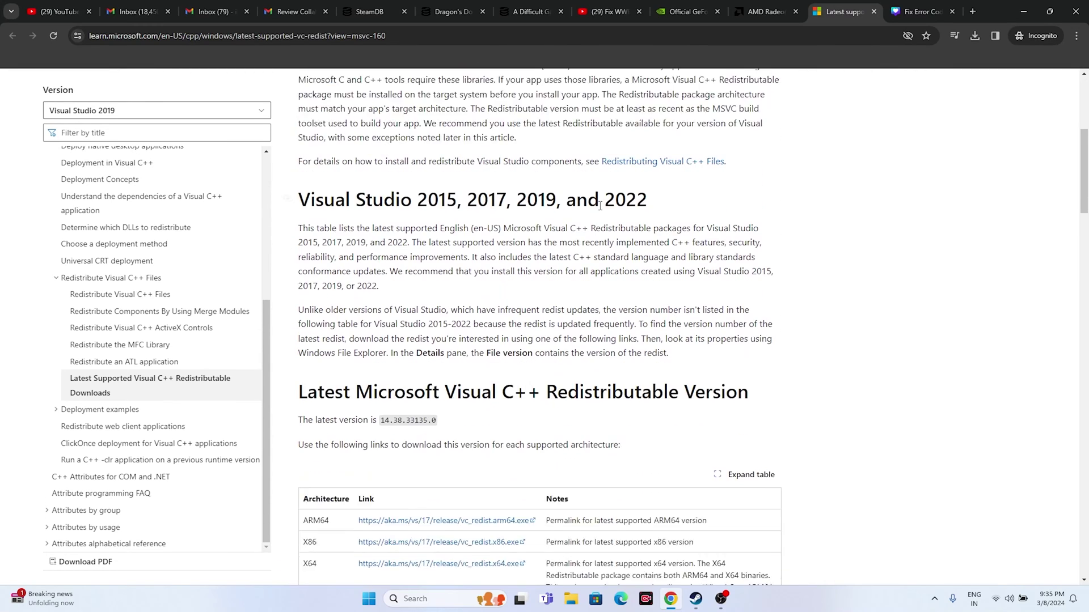
pyautogui.scroll(-4, 600, 208)
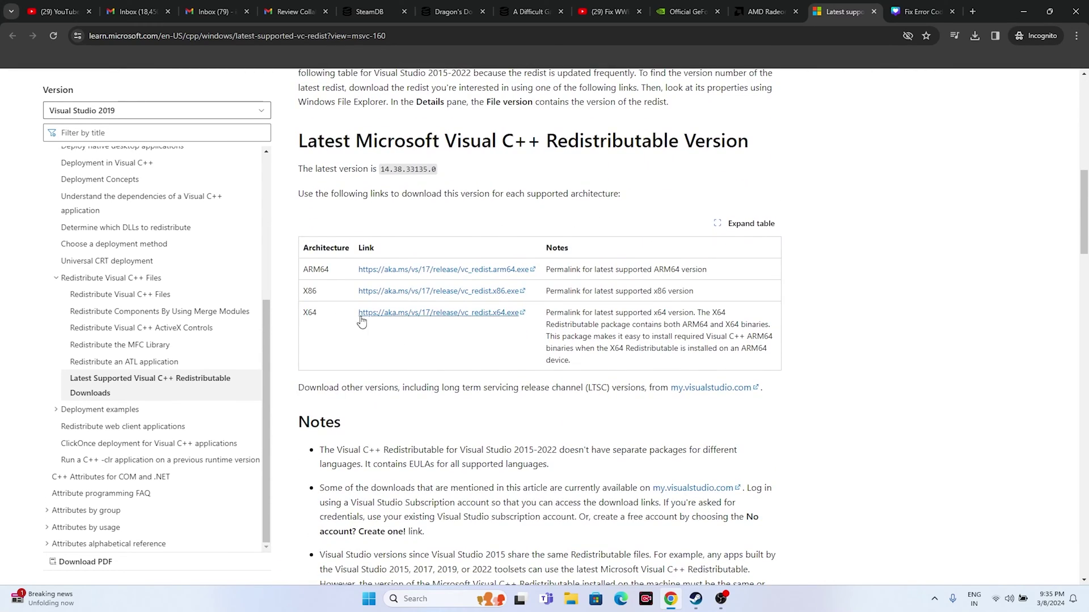
# - Highlight the X64 and X86 download links for 14.38.33135.0, then minimize Chrome
pyautogui.moveTo(358, 313); pyautogui.dragTo(523, 326)
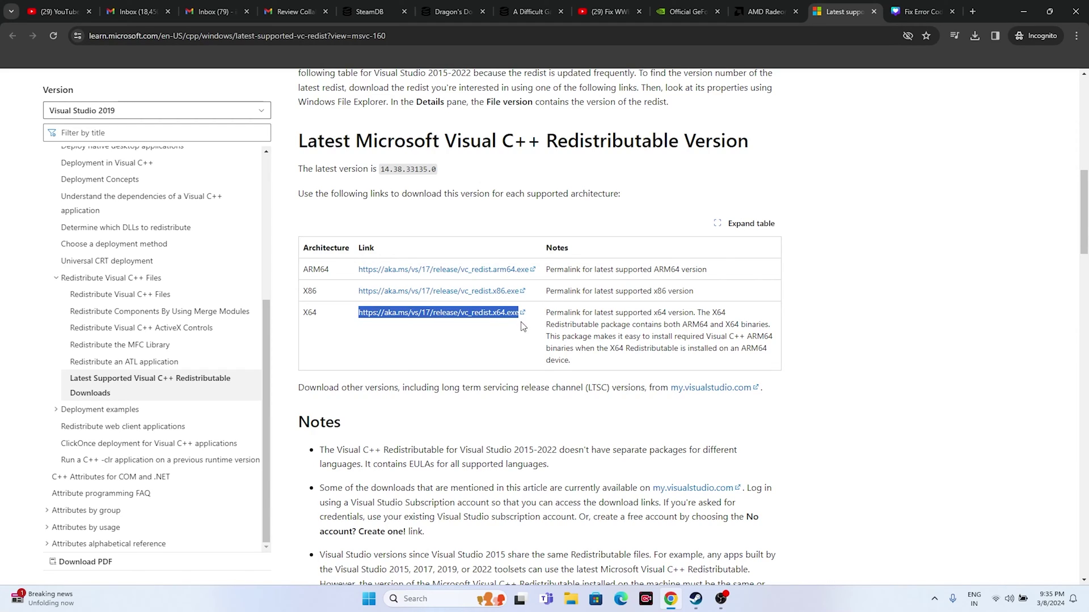
pyautogui.click(490, 344)
pyautogui.moveTo(348, 293); pyautogui.dragTo(528, 294)
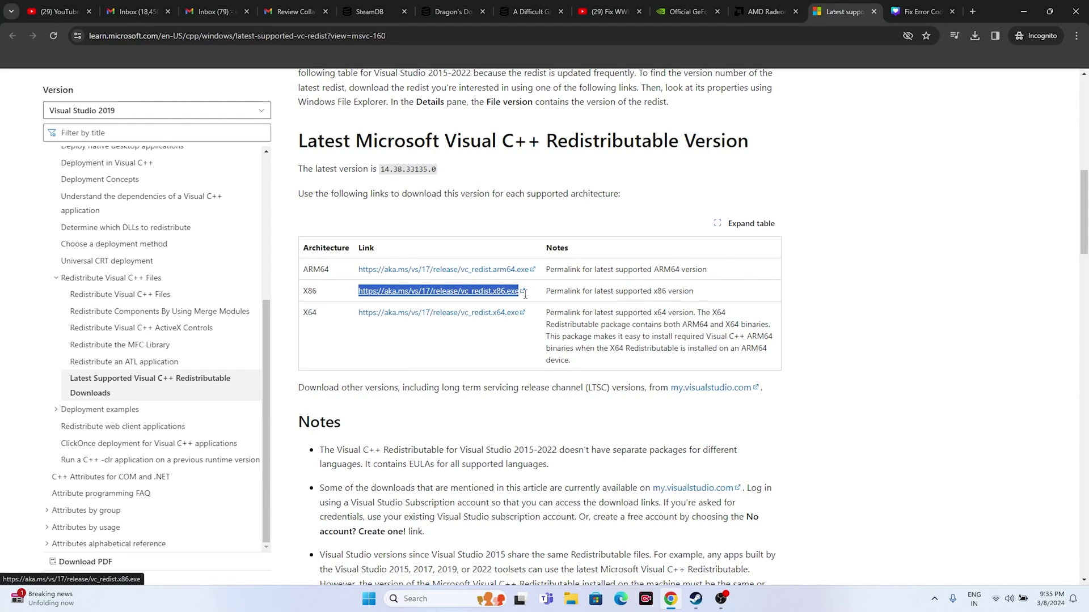
pyautogui.click(901, 339)
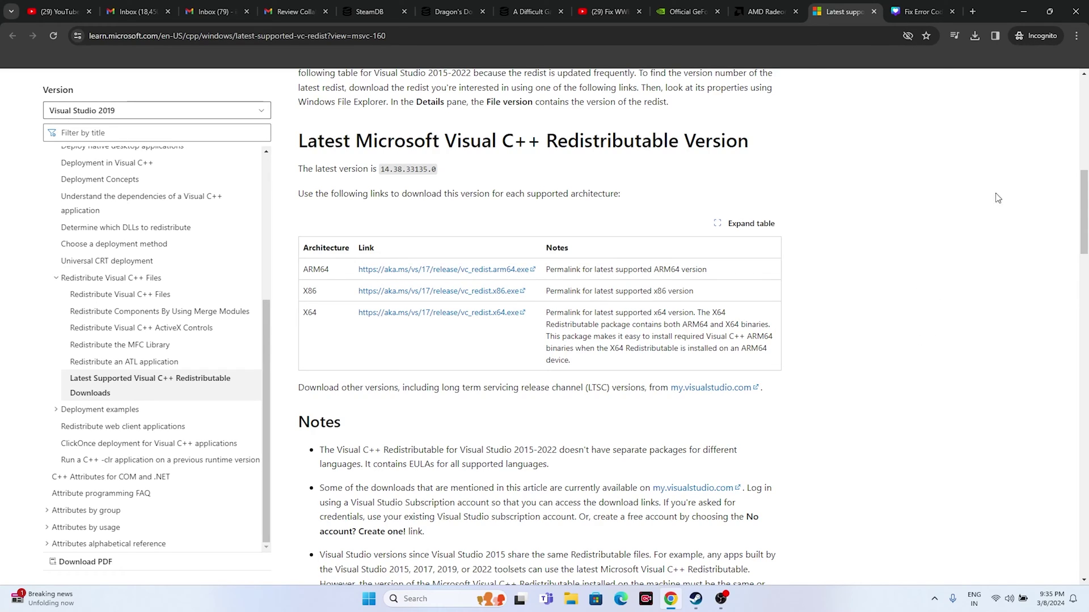
pyautogui.click(1023, 12)
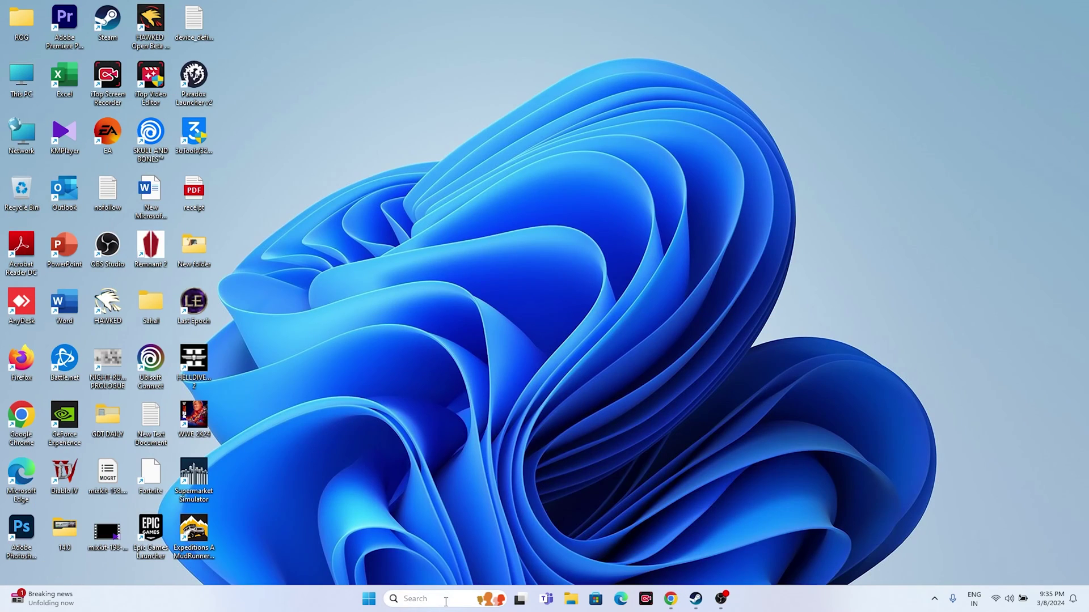
# - Check Windows Update in Settings shows the PC up to date, then close Settings
pyautogui.click(431, 599)
pyautogui.click(440, 426)
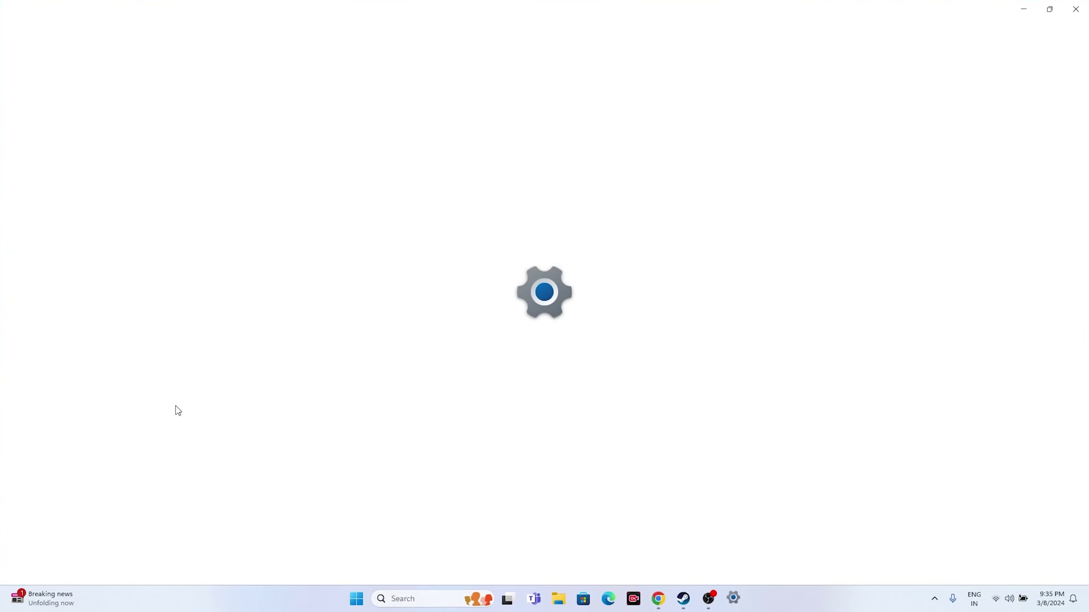
pyautogui.click(94, 377)
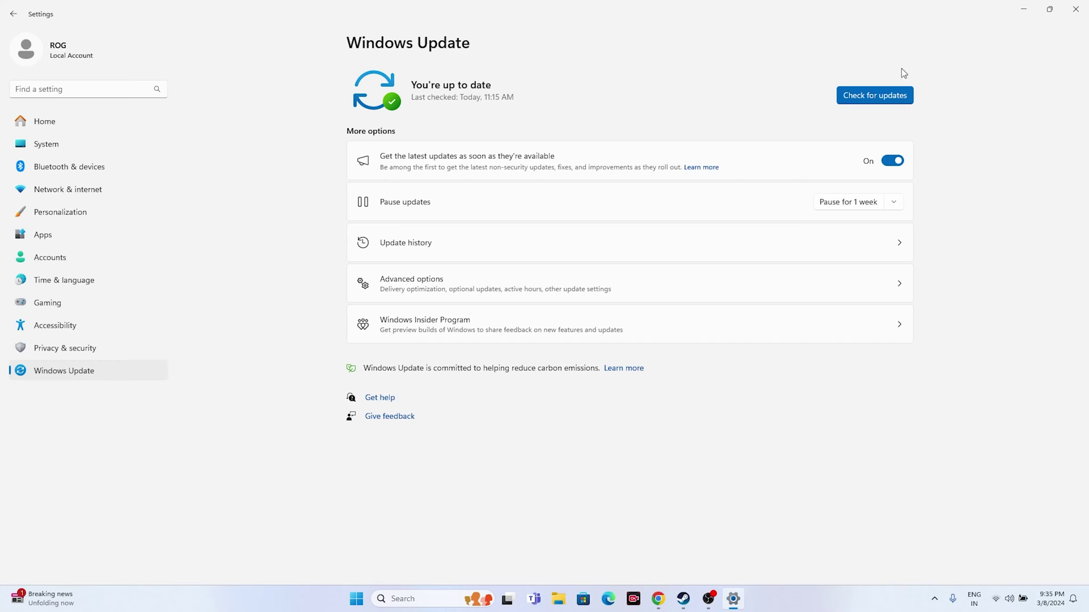
pyautogui.click(1076, 9)
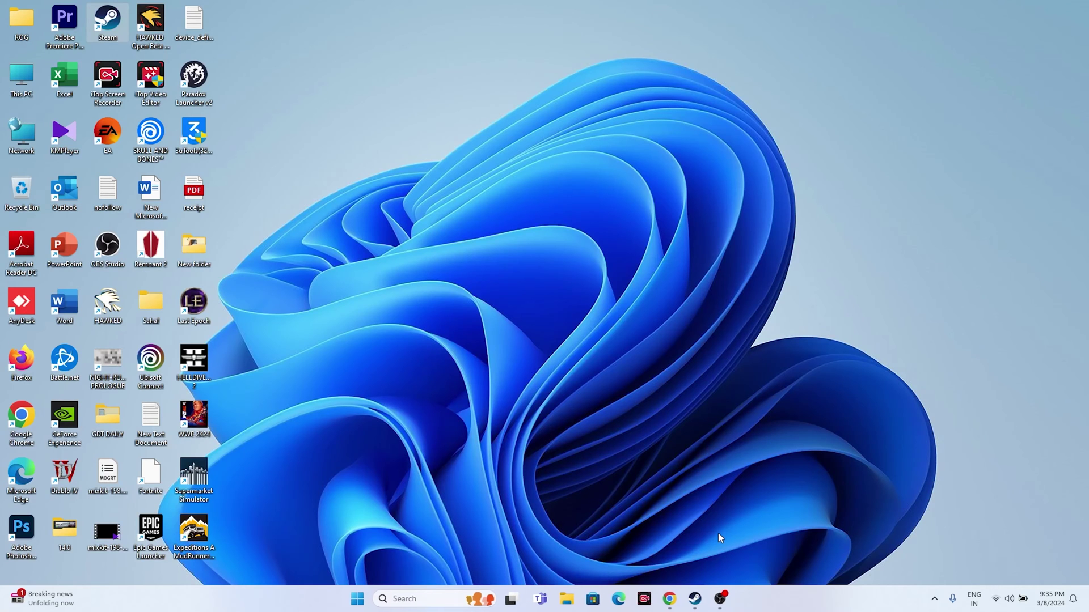
# - Bring up WWE 2K24 in Steam, then check Local Disk (C:) has 17.1 GB free in File Explorer
pyautogui.click(695, 599)
pyautogui.rightClick(105, 550)
pyautogui.moveTo(129, 521)
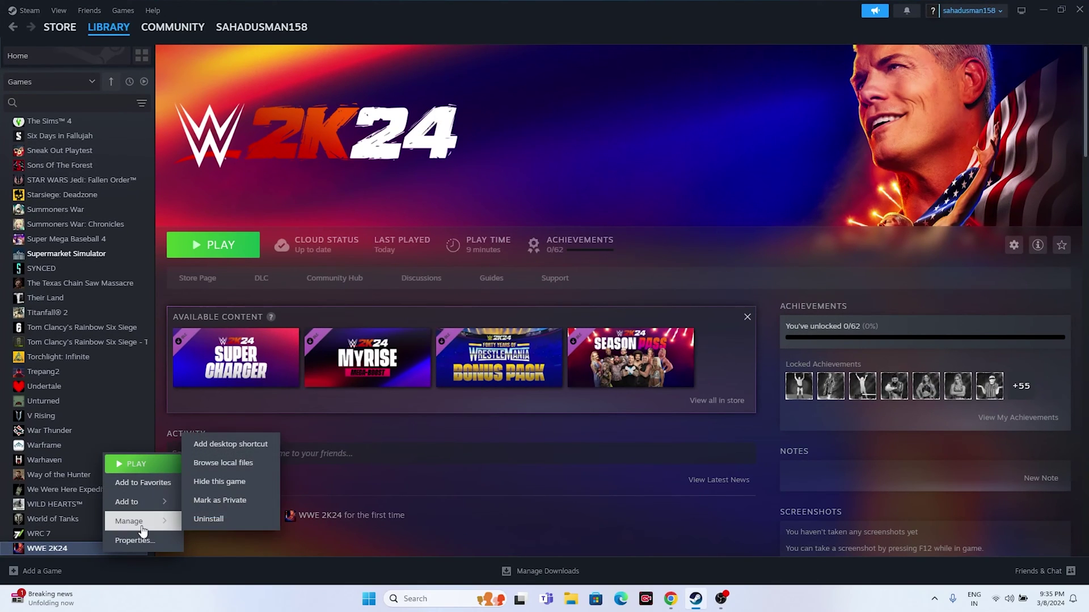
pyautogui.click(267, 549)
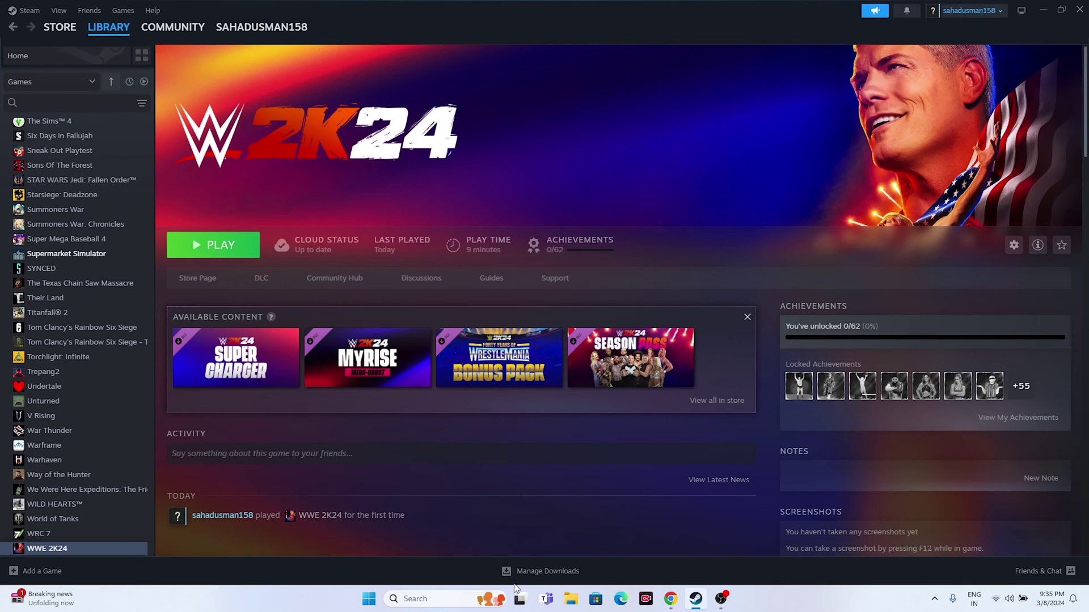
pyautogui.click(571, 599)
pyautogui.click(43, 397)
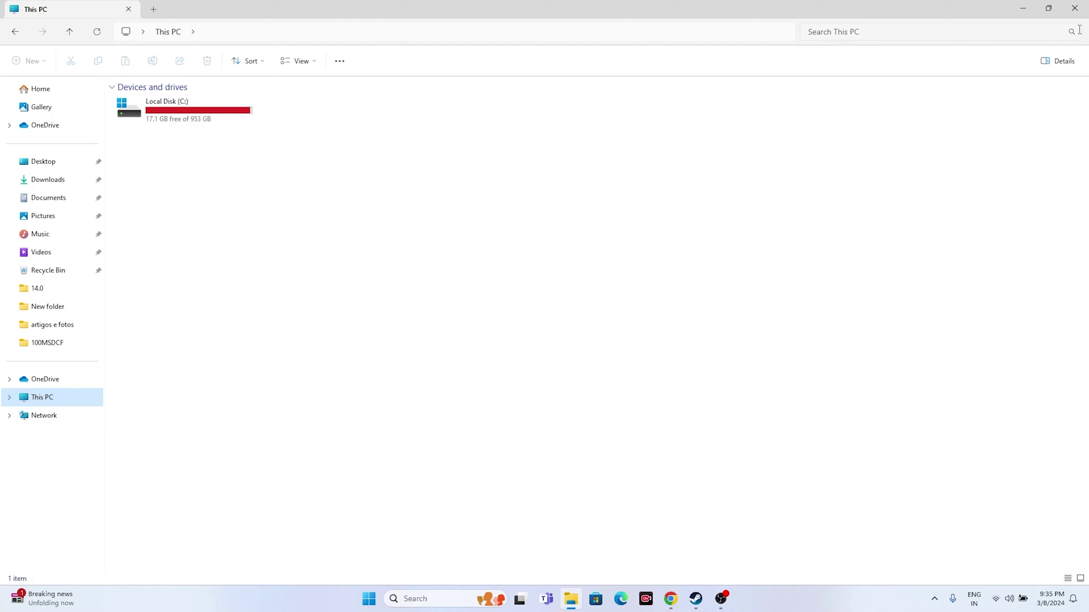
pyautogui.click(1074, 9)
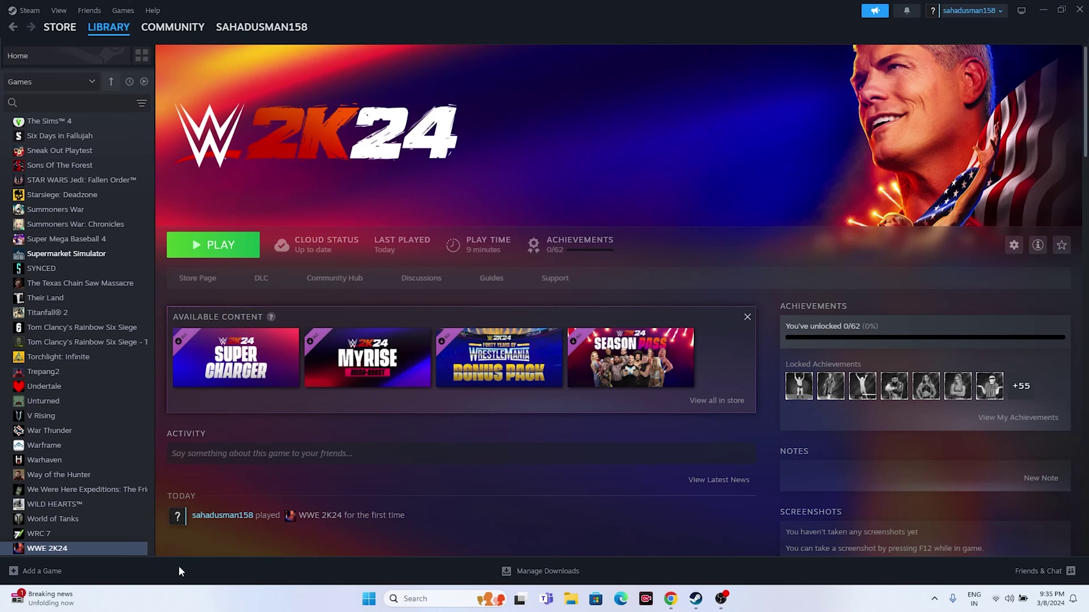
# - Open WWE 2K24 Properties > Installed Files and run Verify integrity of game files
pyautogui.rightClick(78, 549)
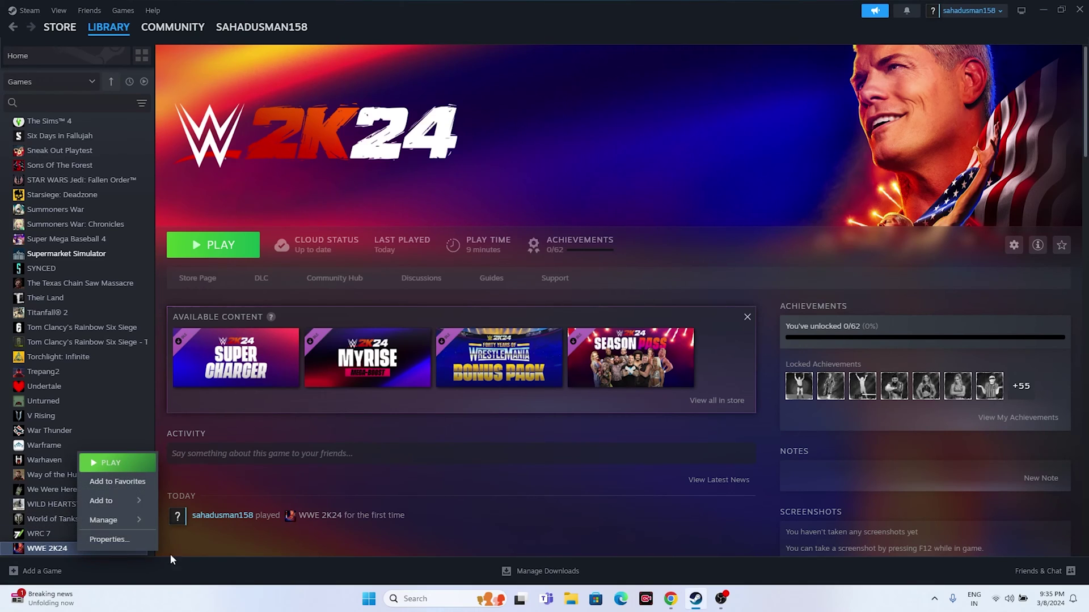
pyautogui.click(80, 560)
pyautogui.rightClick(79, 552)
pyautogui.click(109, 539)
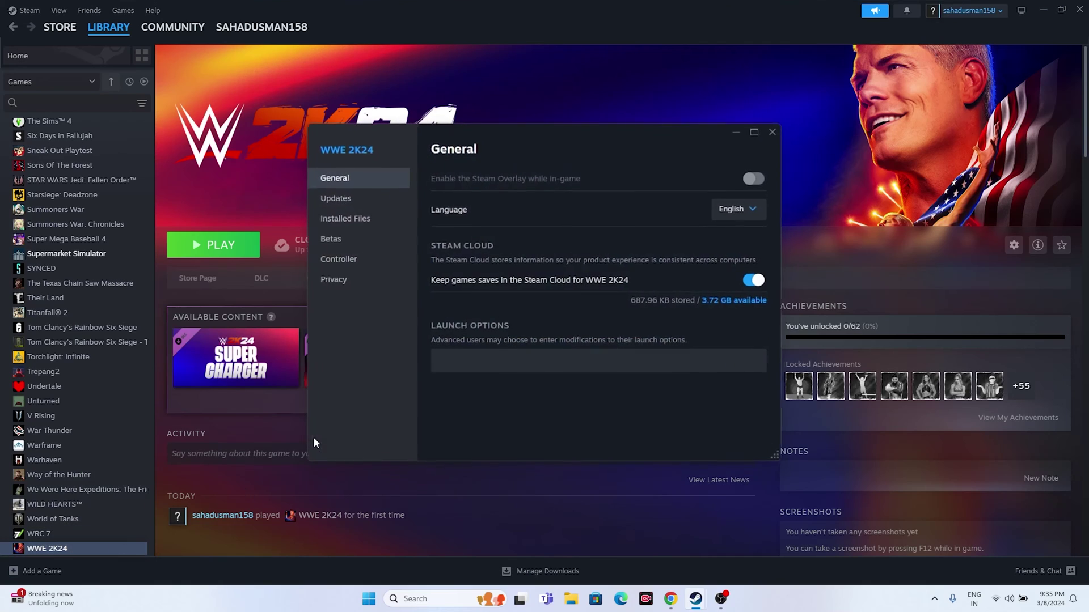
pyautogui.click(357, 218)
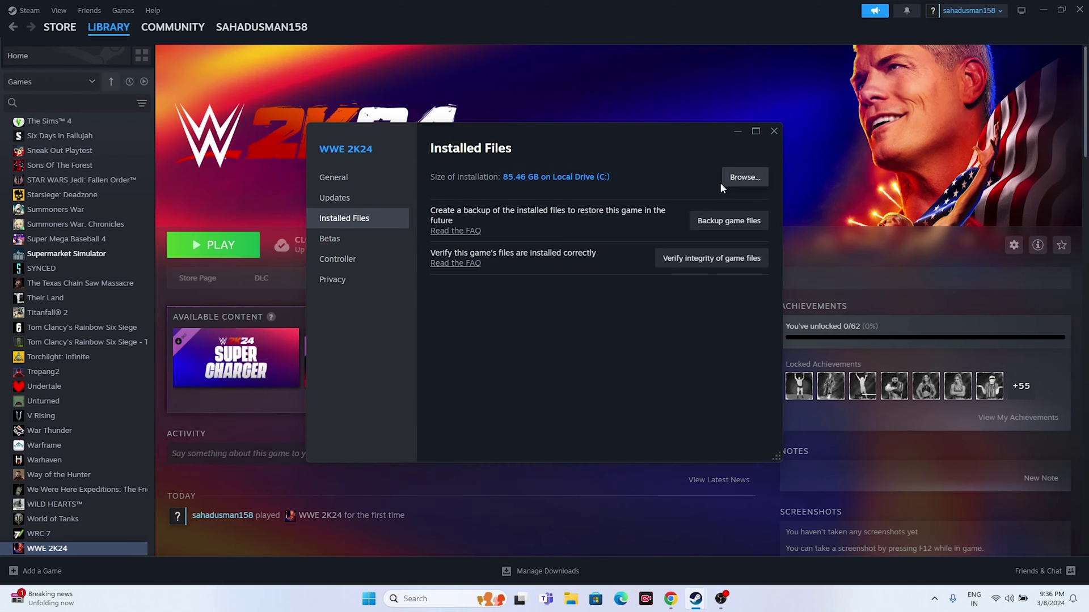
pyautogui.click(718, 258)
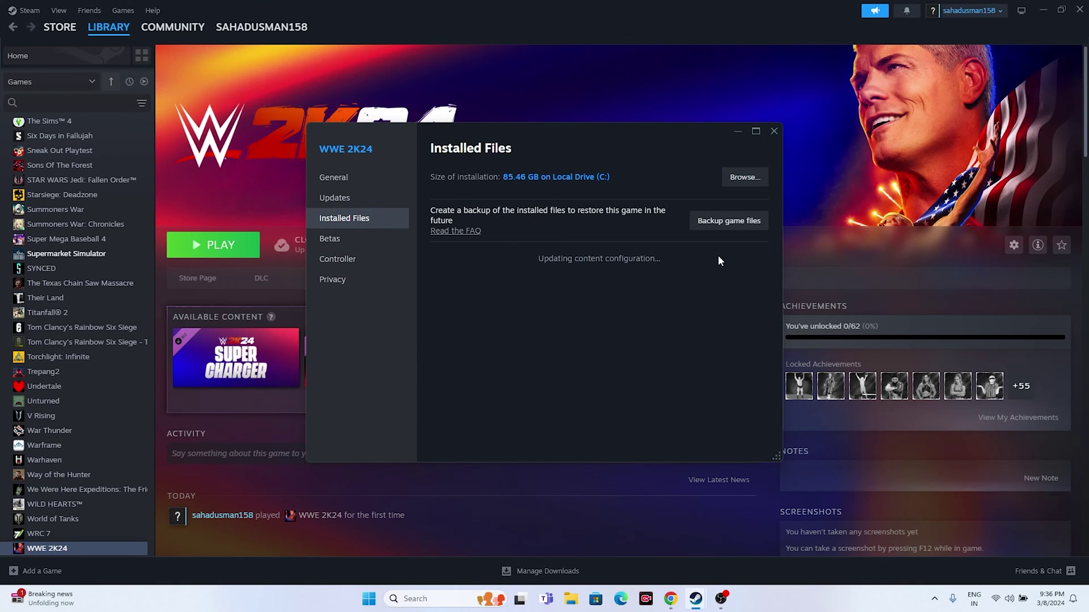